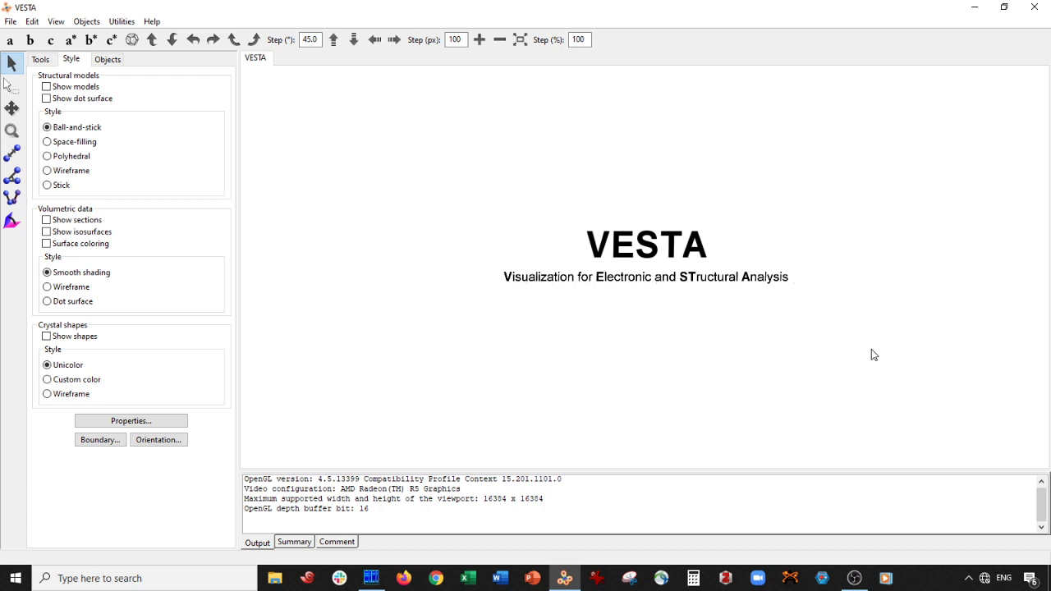
# Step: Open Pt_cubic.vasp and rotate its 14-atom platinum cell to look straight down c
pyautogui.hotkey('ctrl', 'o')
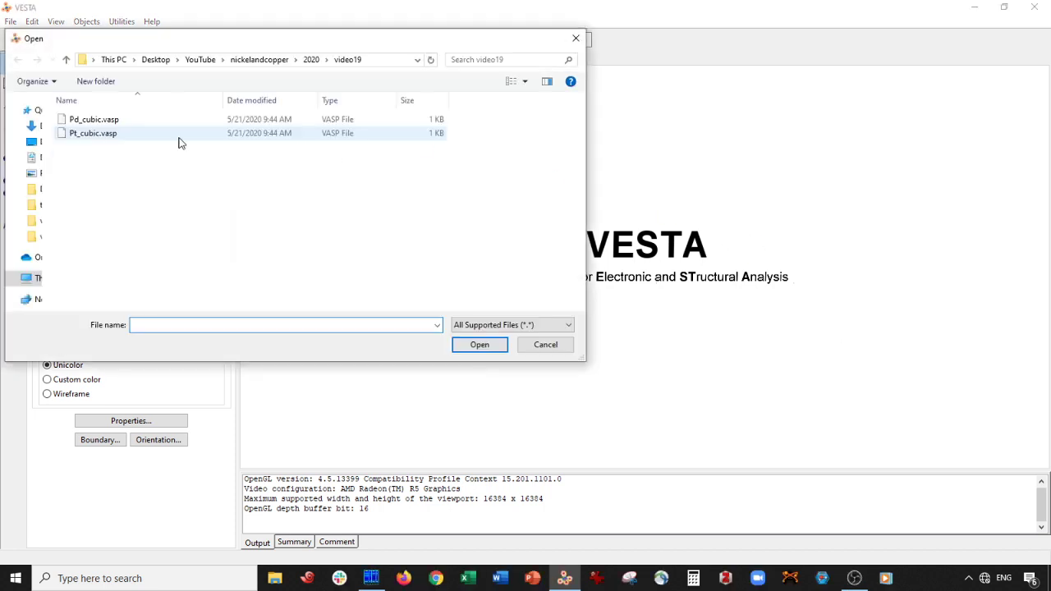
pyautogui.doubleClick(179, 135)
pyautogui.moveTo(625, 220); pyautogui.dragTo(639, 254)
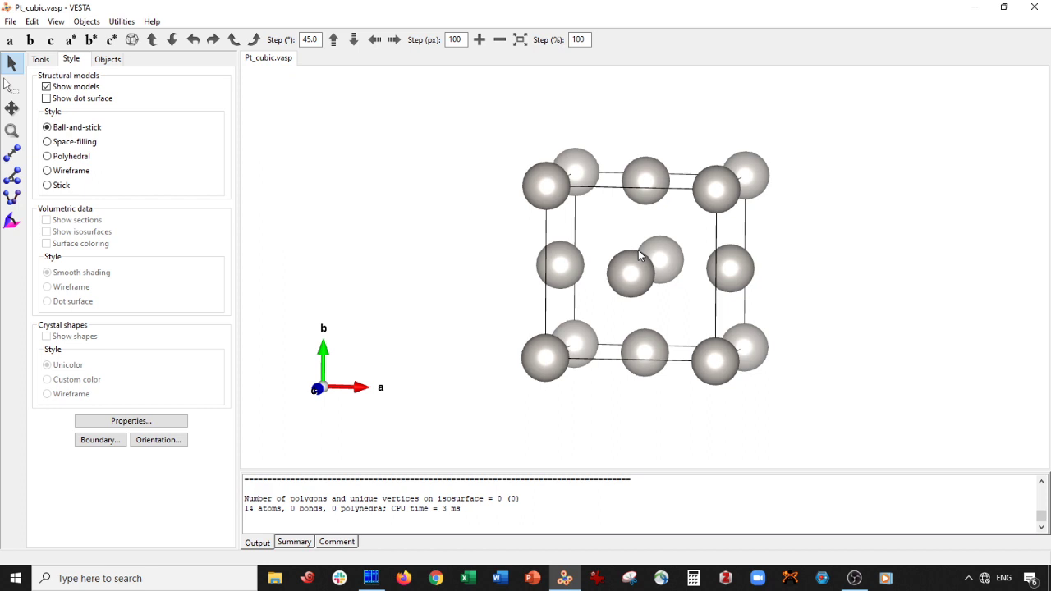
pyautogui.moveTo(638, 250)
pyautogui.mouseDown()
pyautogui.moveTo(673, 246)
pyautogui.moveTo(649, 248)
pyautogui.mouseUp()
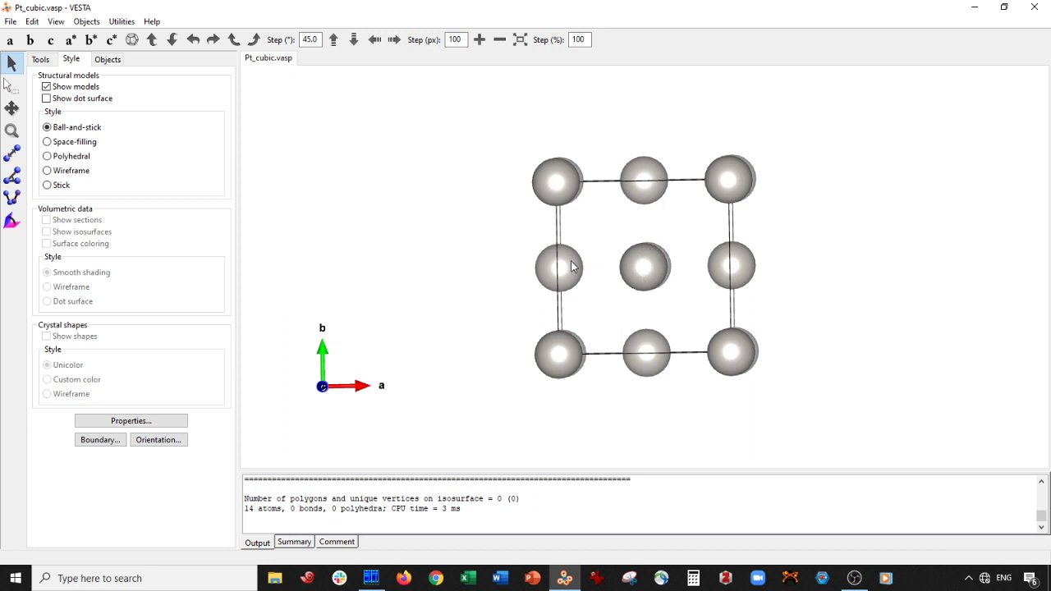
# Step: Extend the display boundary to x(max) 4 and y(max) 4 and apply it
pyautogui.click(113, 440)
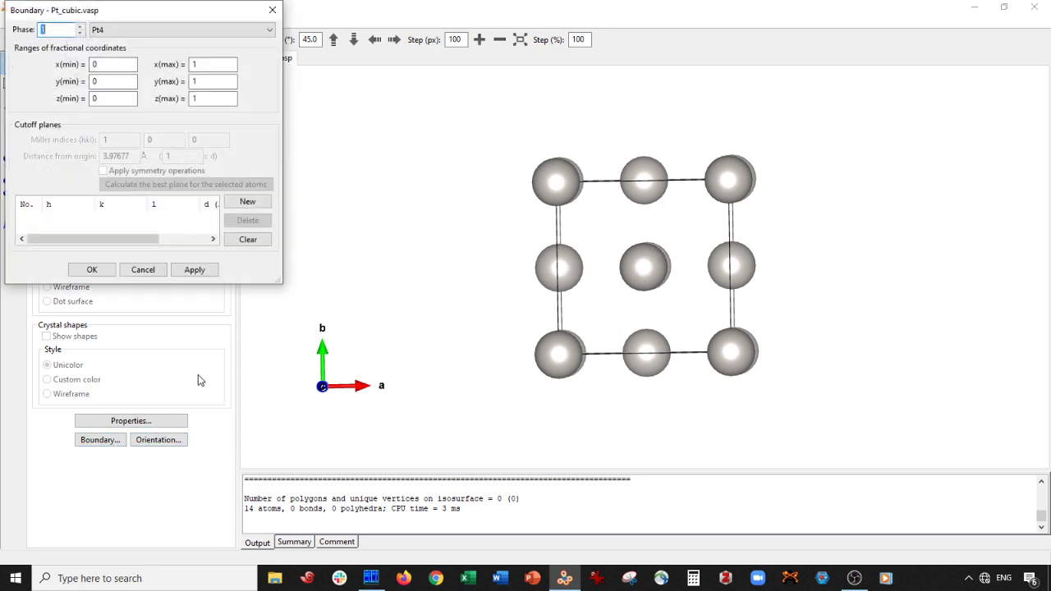
pyautogui.click(191, 68)
pyautogui.write('4')
pyautogui.press('Tab')
pyautogui.write('4')
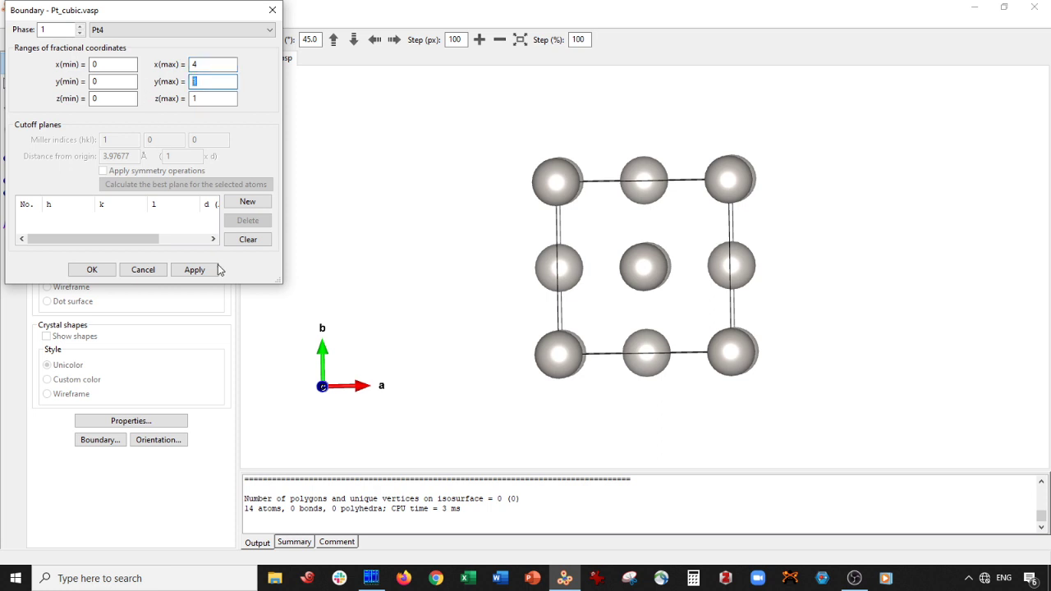
pyautogui.click(194, 270)
# Step: Tilt the lattice, move the boundary dialog aside, and box-select a central 3×3 block of atoms
pyautogui.moveTo(481, 275)
pyautogui.mouseDown()
pyautogui.moveTo(465, 282)
pyautogui.moveTo(462, 269)
pyautogui.moveTo(481, 277)
pyautogui.mouseUp()
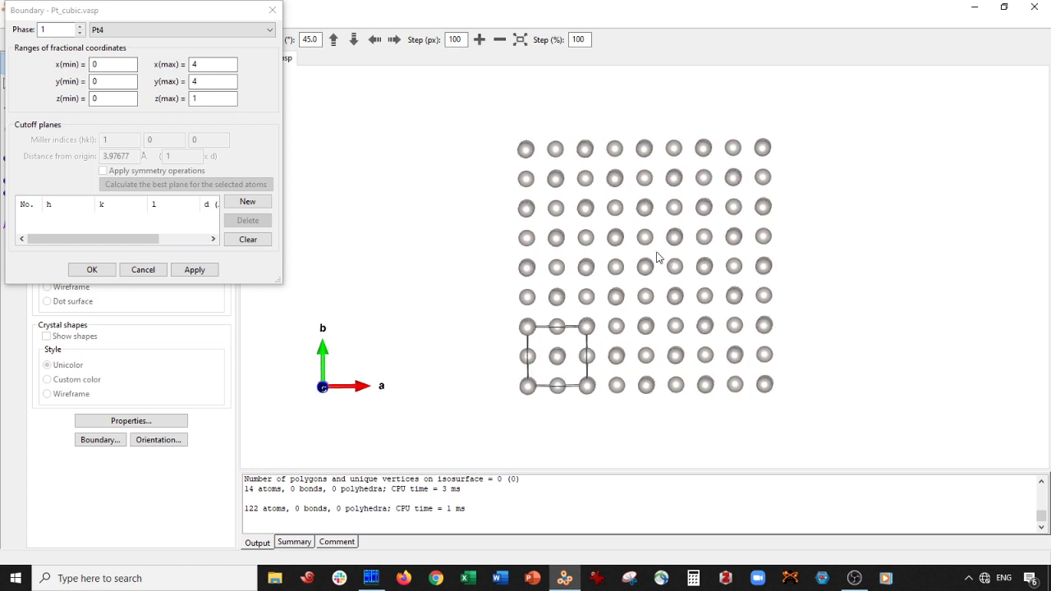
pyautogui.moveTo(610, 235); pyautogui.dragTo(614, 232)
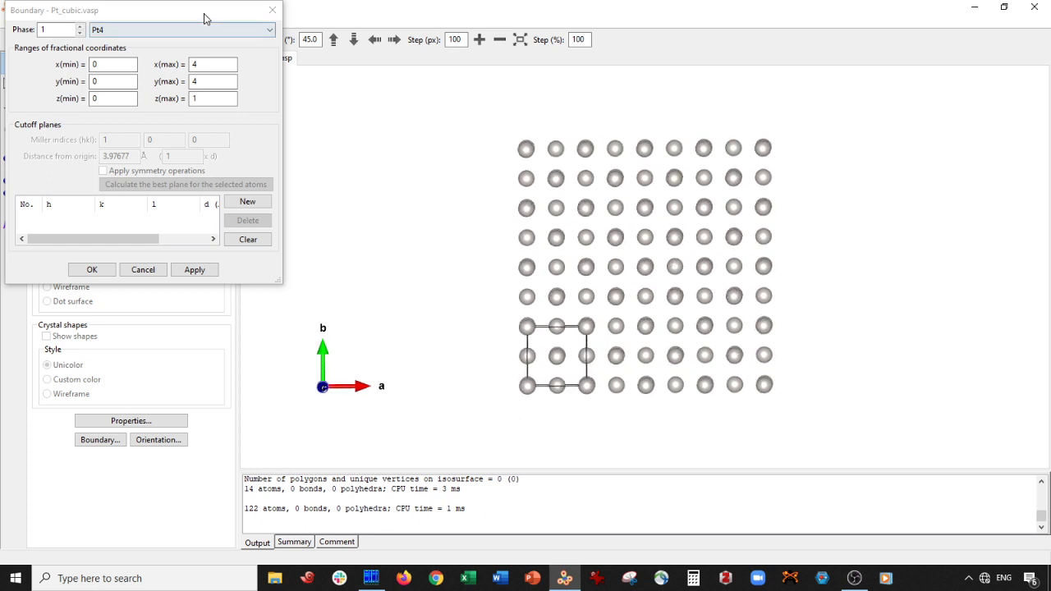
pyautogui.moveTo(206, 16); pyautogui.dragTo(236, 127)
pyautogui.click(542, 186)
pyautogui.moveTo(598, 224); pyautogui.dragTo(681, 310)
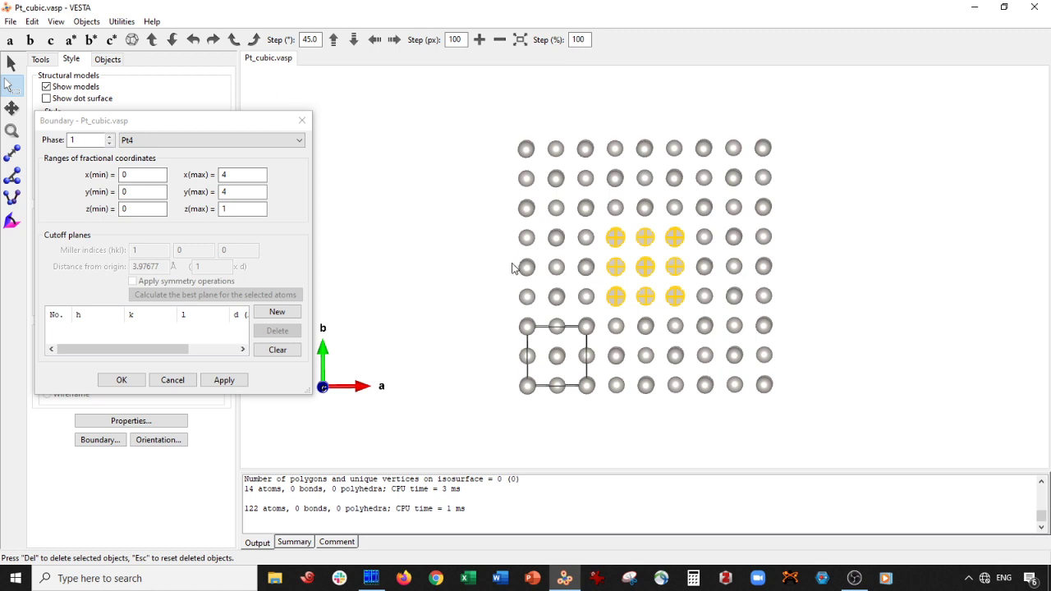
# Step: Reduce x(max) and y(max) to 3 and apply, showing 74 atoms
pyautogui.doubleClick(225, 192)
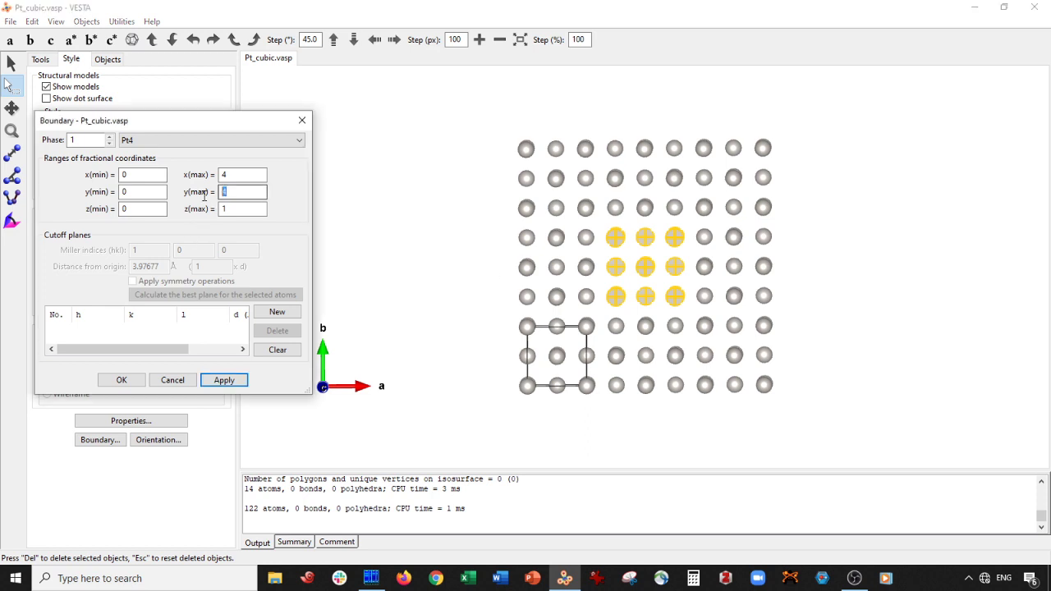
pyautogui.write('3')
pyautogui.doubleClick(238, 175)
pyautogui.write('3')
pyautogui.click(224, 380)
# Step: Select a 3×3 block of atoms, clear the selection, and rotate the structure
pyautogui.click(501, 303)
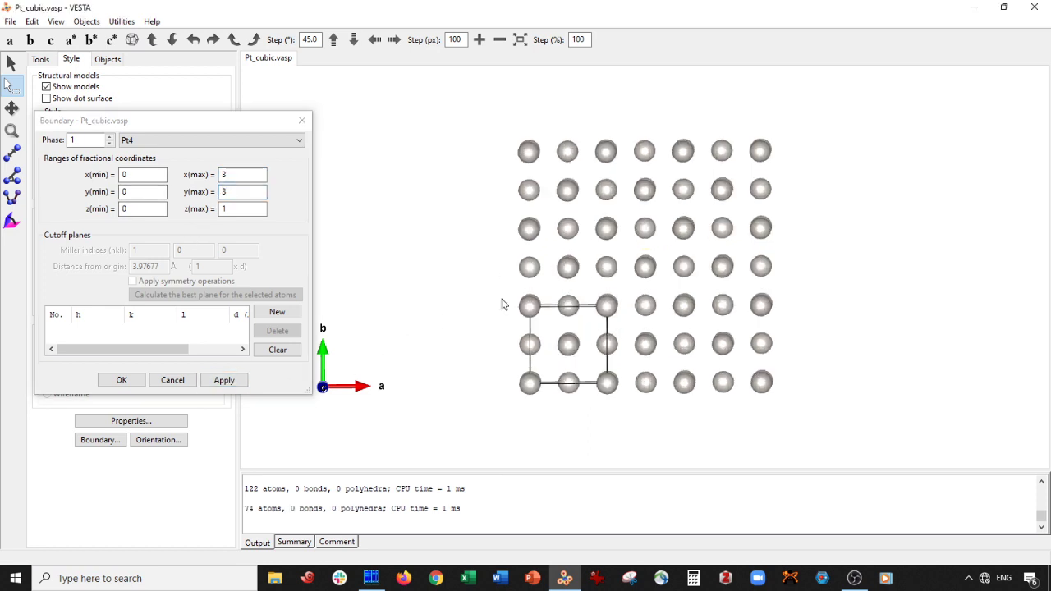
pyautogui.moveTo(590, 220); pyautogui.dragTo(700, 328)
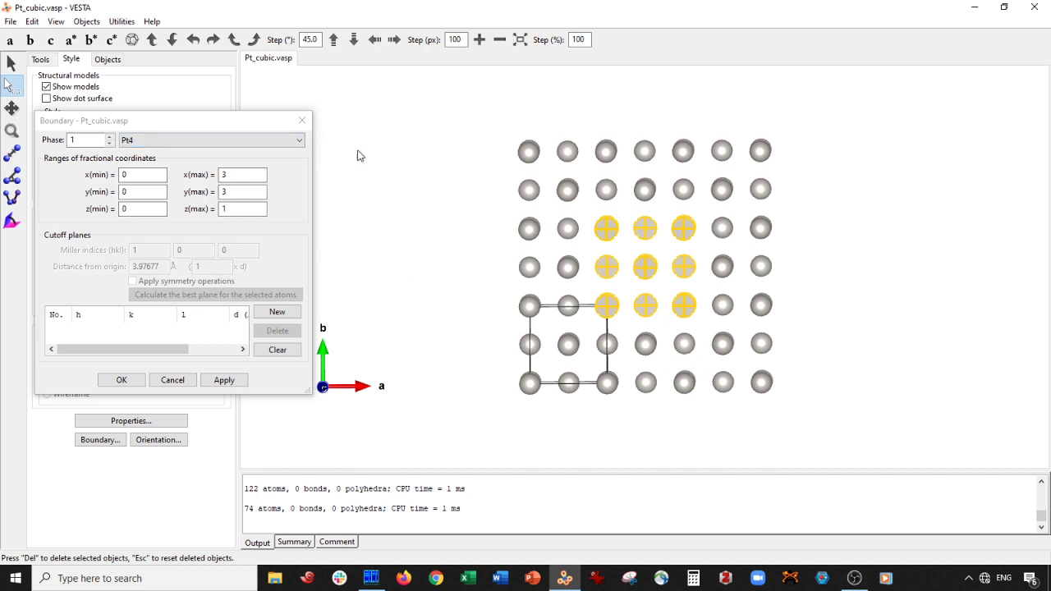
pyautogui.click(458, 167)
pyautogui.click(12, 63)
pyautogui.moveTo(375, 133); pyautogui.dragTo(422, 127)
# Step: Close the boundary settings and bring up the Unit Cell data editor
pyautogui.click(301, 120)
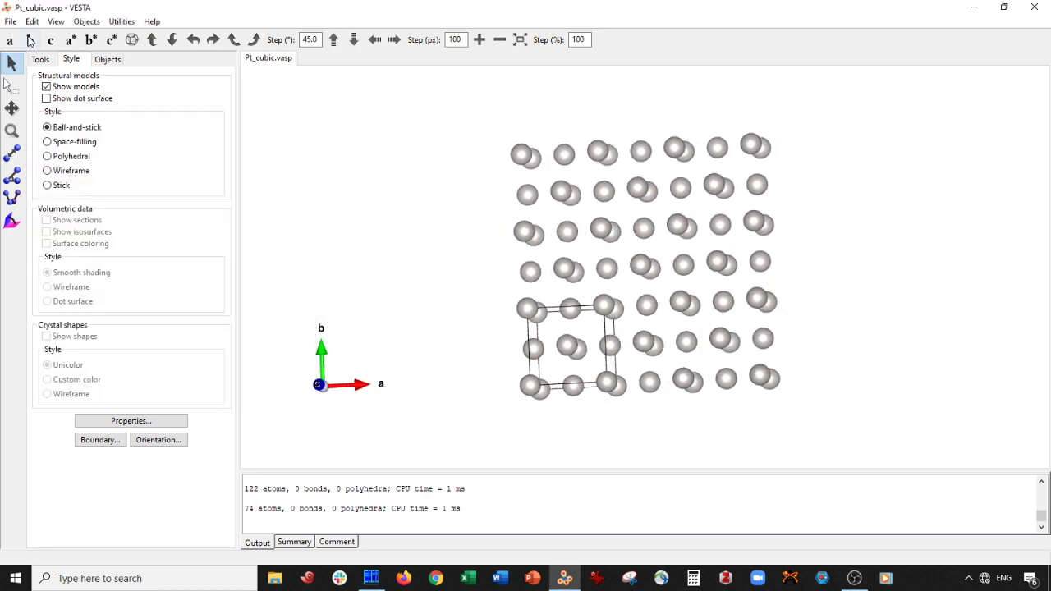
pyautogui.click(32, 21)
pyautogui.moveTo(59, 70)
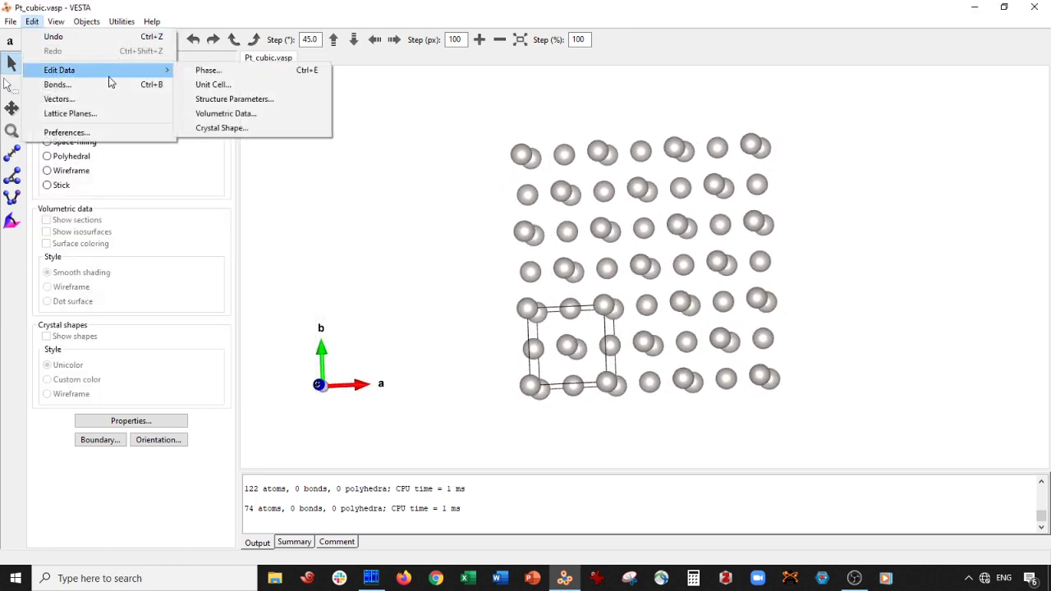
pyautogui.click(236, 89)
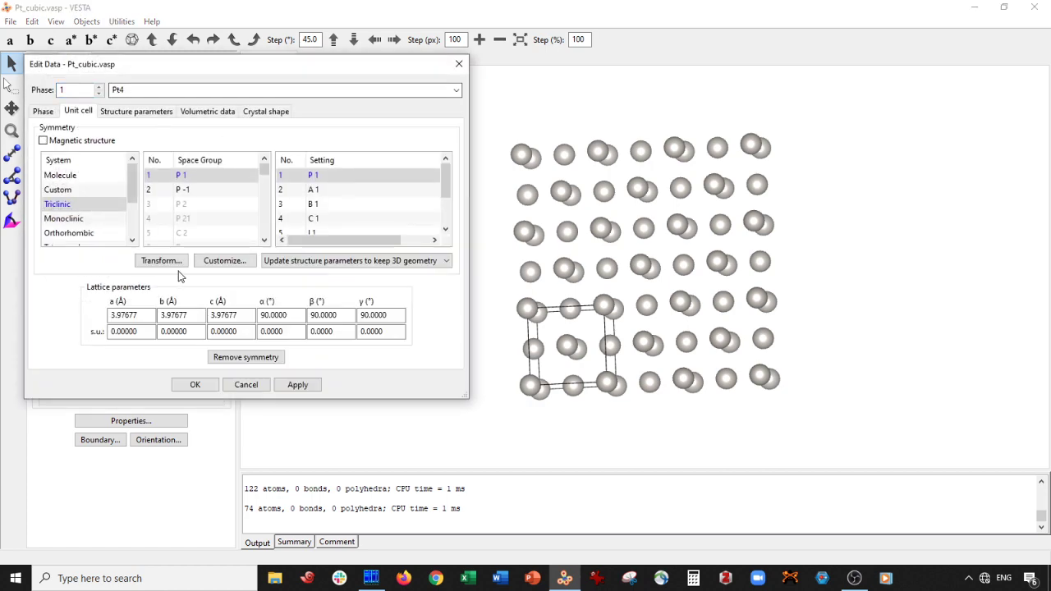
# Step: Transform the cell with a diagonal 3,3,3 matrix, adding new lattice points, and apply
pyautogui.click(179, 267)
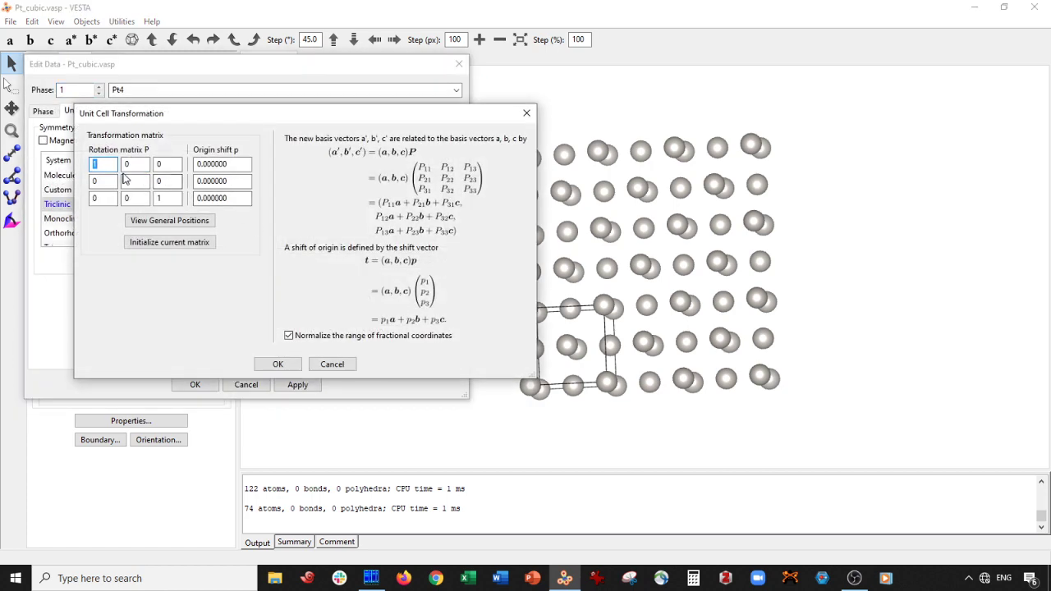
pyautogui.write('3')
pyautogui.doubleClick(135, 181)
pyautogui.write('3')
pyautogui.doubleClick(169, 198)
pyautogui.write('3')
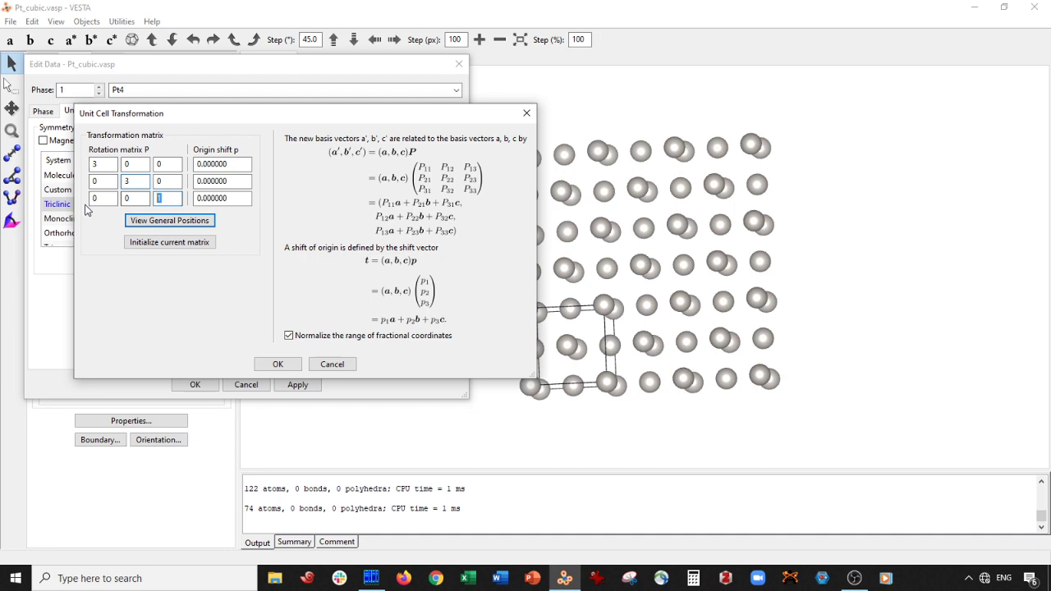
pyautogui.click(300, 370)
pyautogui.click(340, 265)
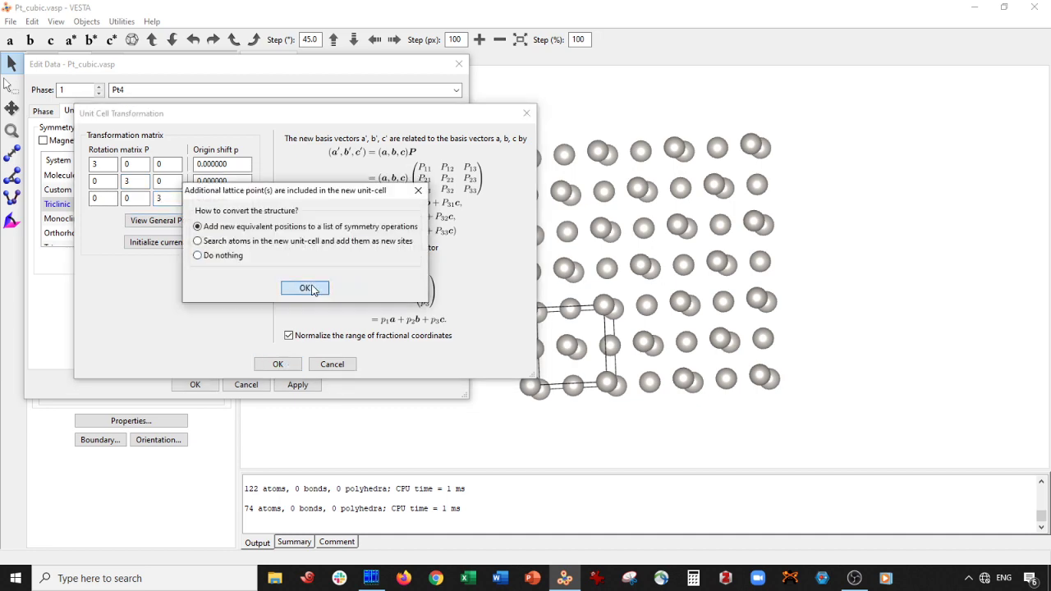
pyautogui.click(308, 291)
pyautogui.click(297, 384)
# Step: Reset the display boundary x(max) and y(max) to 1
pyautogui.moveTo(617, 289); pyautogui.dragTo(642, 320)
pyautogui.click(100, 440)
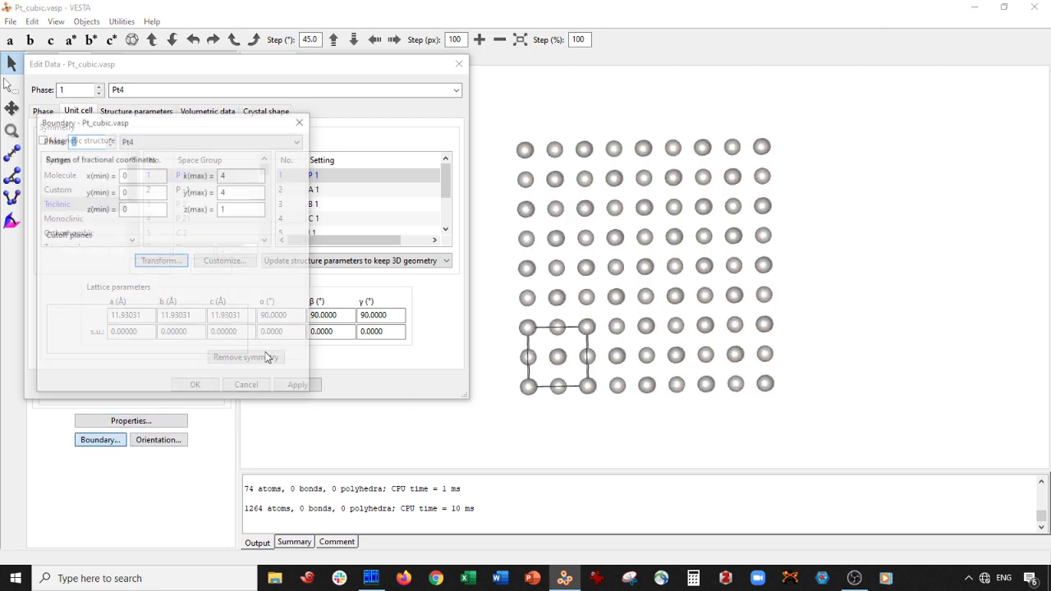
pyautogui.doubleClick(240, 174)
pyautogui.write('1')
pyautogui.press('Tab')
pyautogui.write('1')
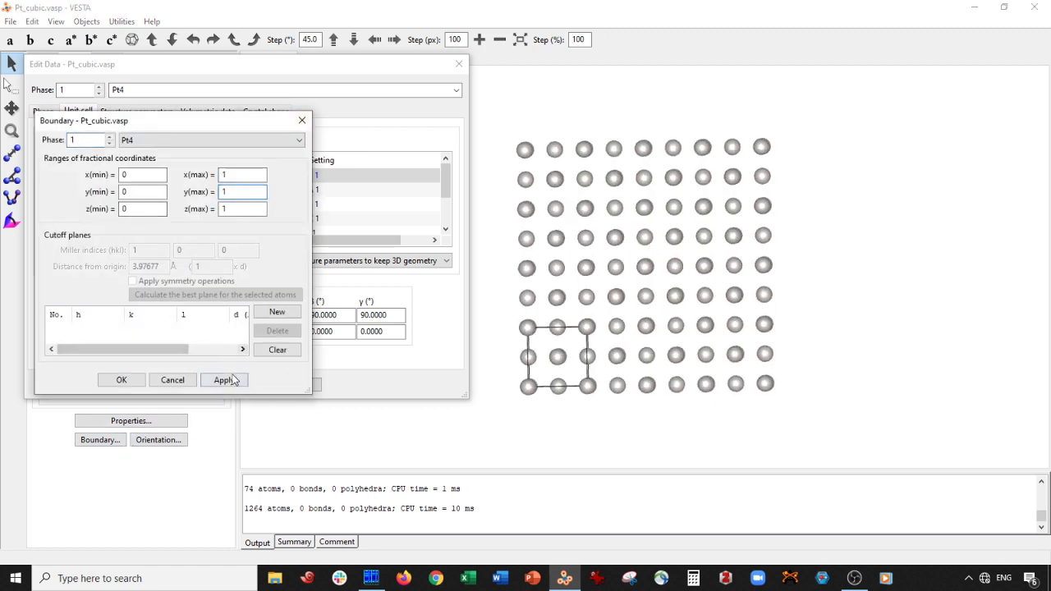
pyautogui.click(235, 377)
pyautogui.click(120, 380)
# Step: Reapply the 3×3×3 cell transformation and rotate the supercell
pyautogui.click(160, 261)
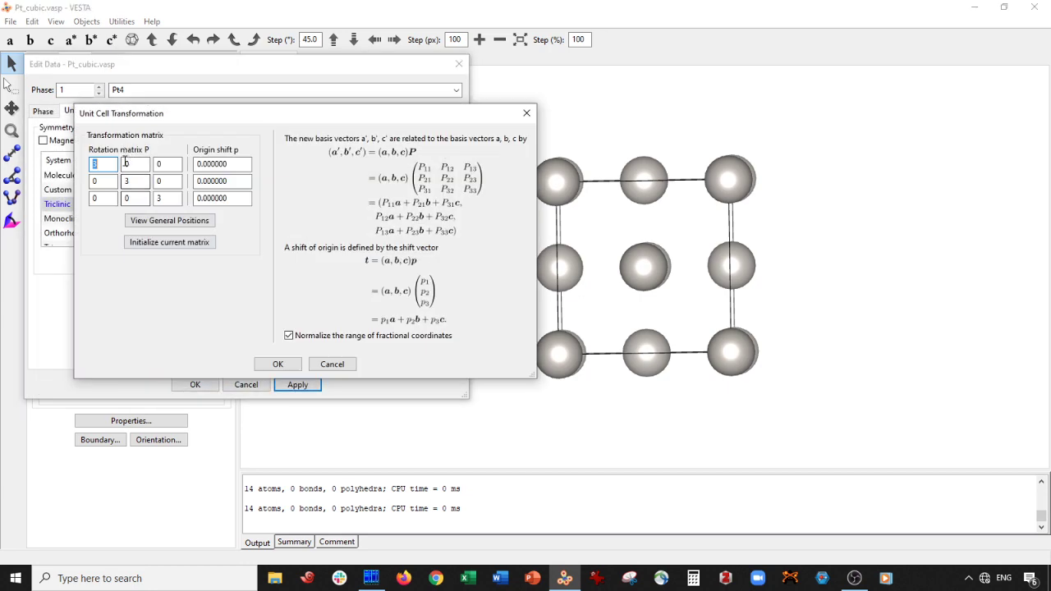
pyautogui.click(278, 364)
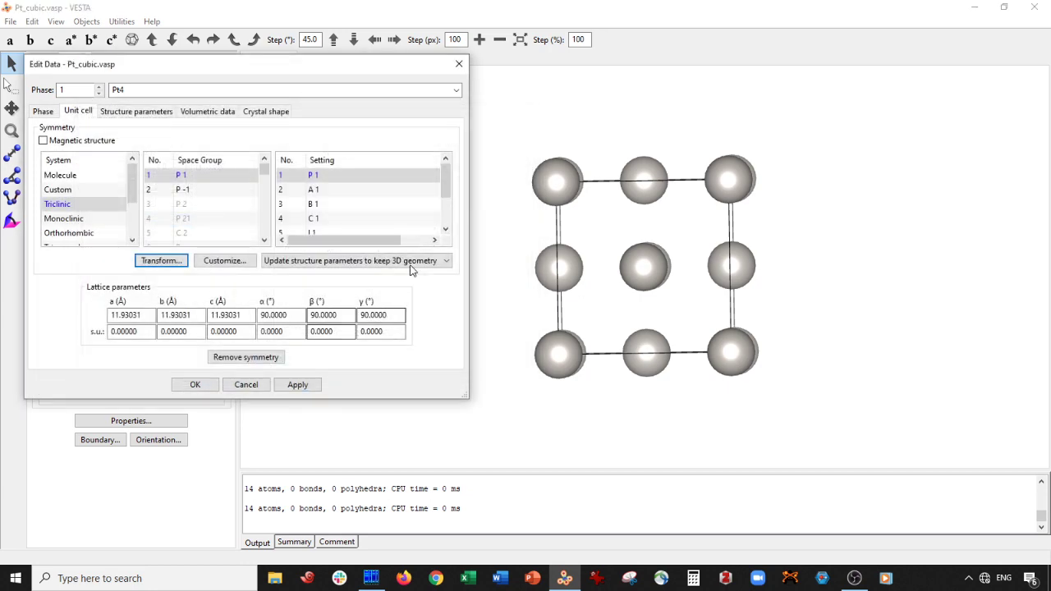
pyautogui.click(298, 385)
pyautogui.moveTo(624, 361); pyautogui.dragTo(780, 324)
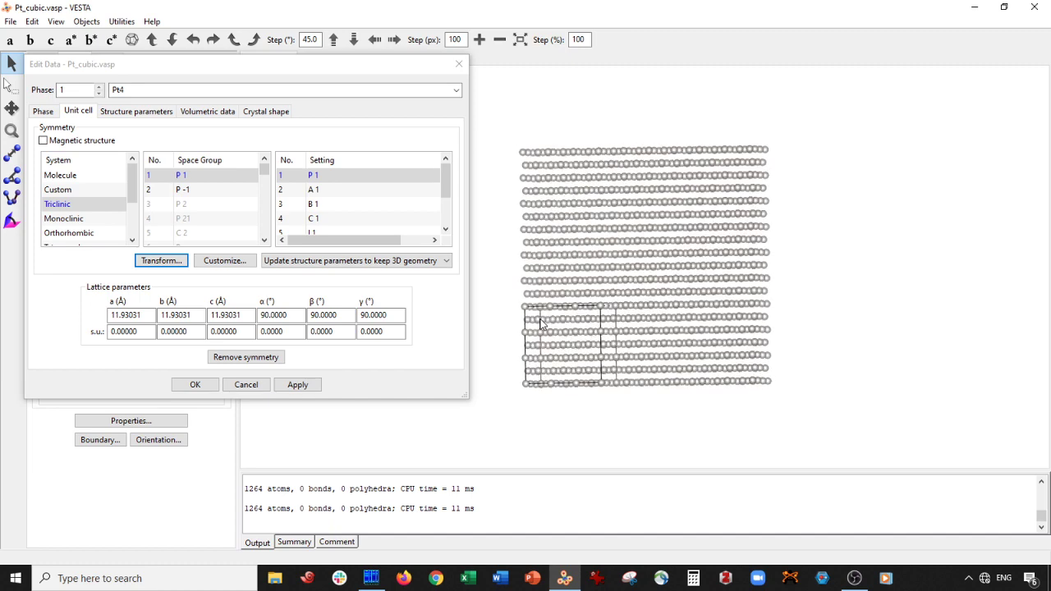
# Step: Reapply the single-cell display range and rotate the supercell back face-on
pyautogui.click(100, 439)
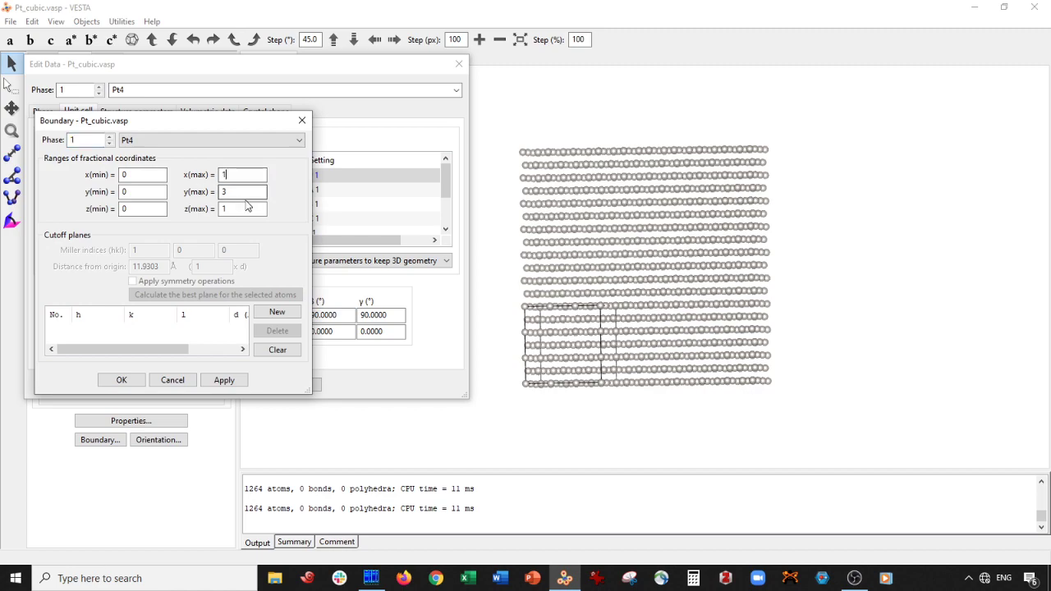
pyautogui.click(224, 380)
pyautogui.click(122, 380)
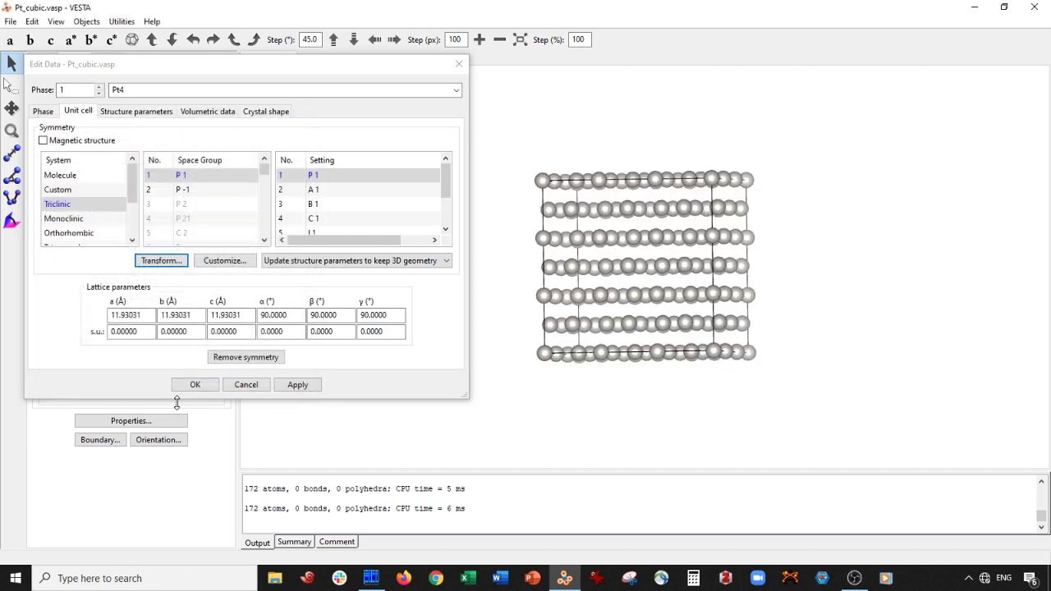
pyautogui.moveTo(711, 267); pyautogui.dragTo(670, 312)
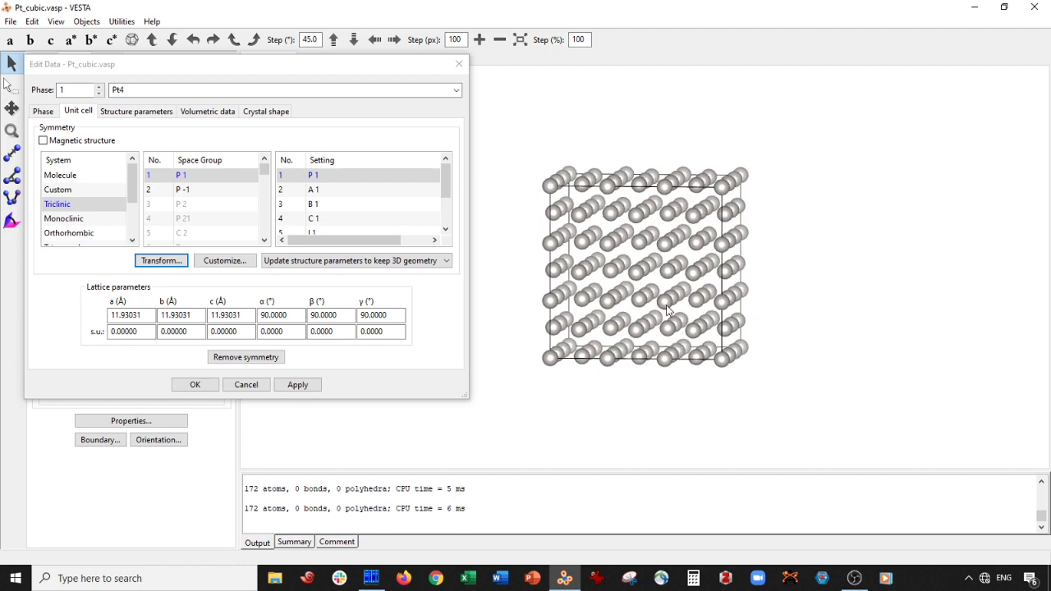
# Step: Keep the edited 3×3×3 cell, set x(max) and y(max) to 1, and view down c
pyautogui.click(194, 385)
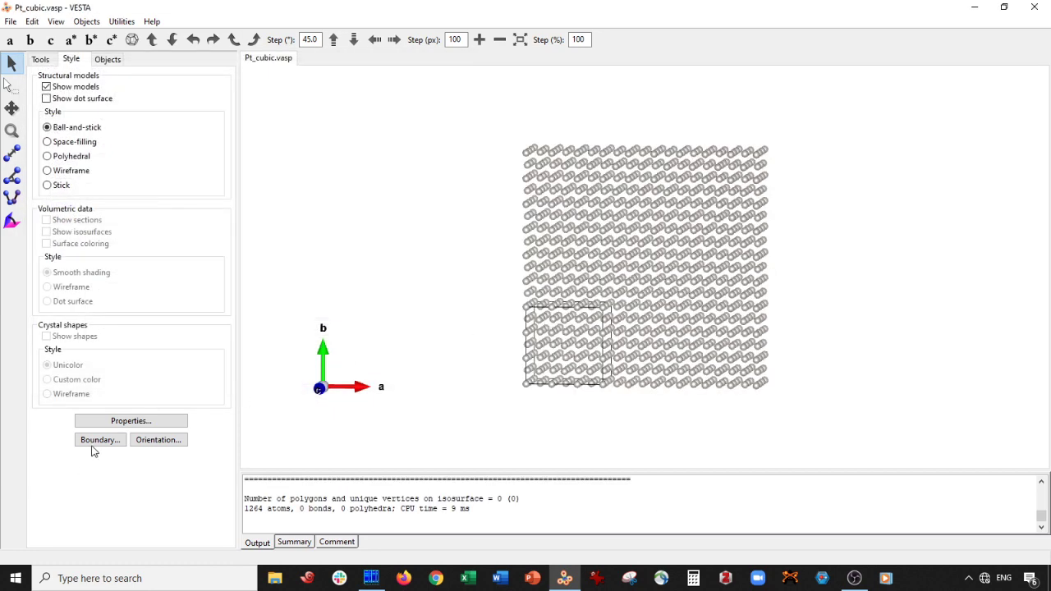
pyautogui.click(99, 440)
pyautogui.doubleClick(243, 174)
pyautogui.write('1')
pyautogui.doubleClick(242, 191)
pyautogui.write('1')
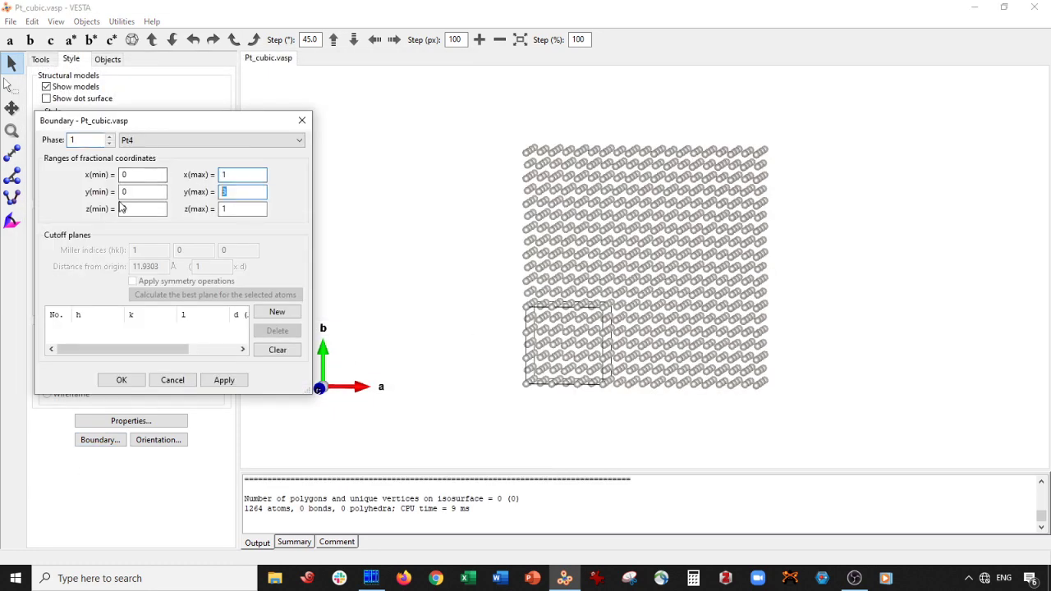
pyautogui.click(228, 380)
pyautogui.click(122, 380)
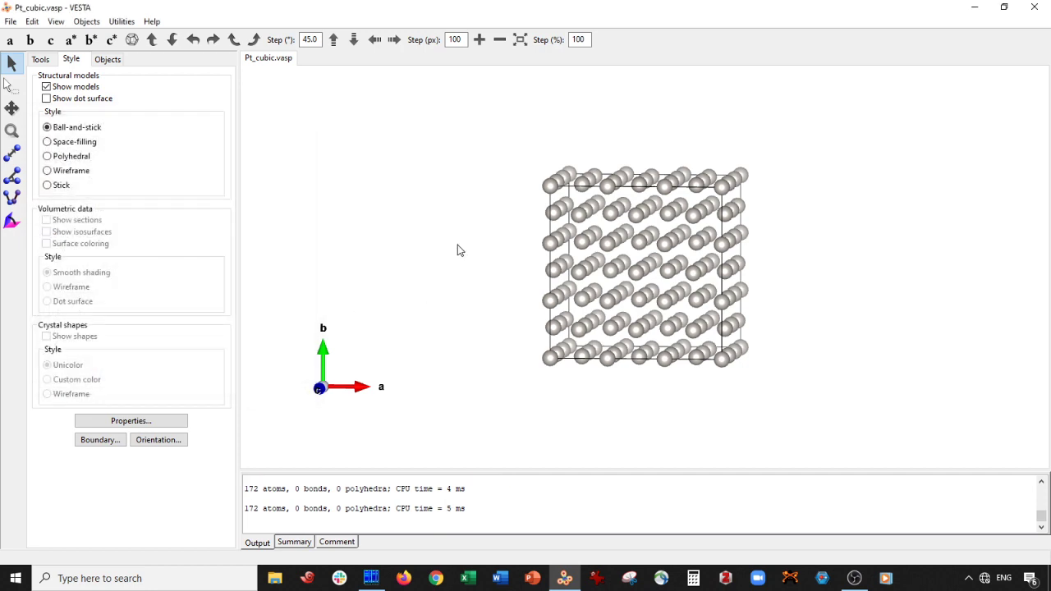
pyautogui.moveTo(457, 248)
pyautogui.mouseDown()
pyautogui.moveTo(441, 244)
pyautogui.moveTo(445, 235)
pyautogui.mouseUp()
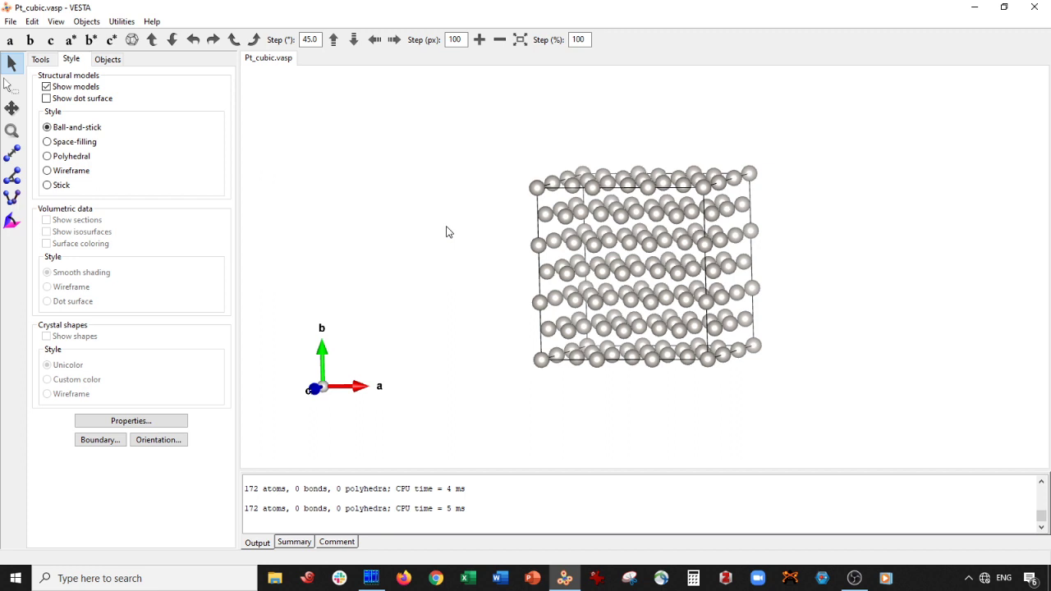
pyautogui.moveTo(450, 235); pyautogui.dragTo(478, 227)
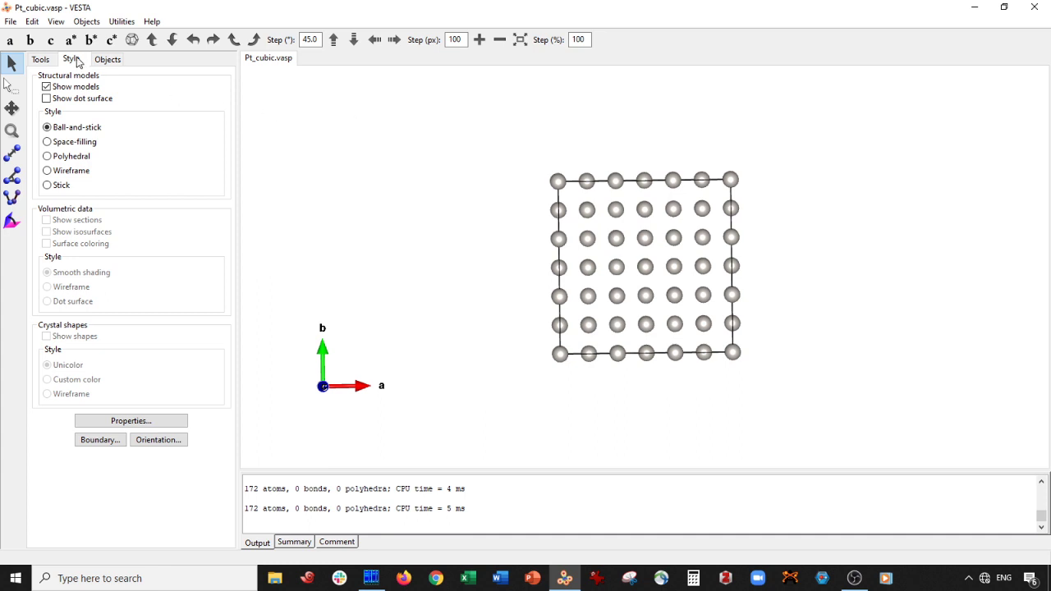
# Step: Export the supercell as Pt_cubic_3x3x3.xyz in XYZ format without hidden atoms
pyautogui.click(10, 21)
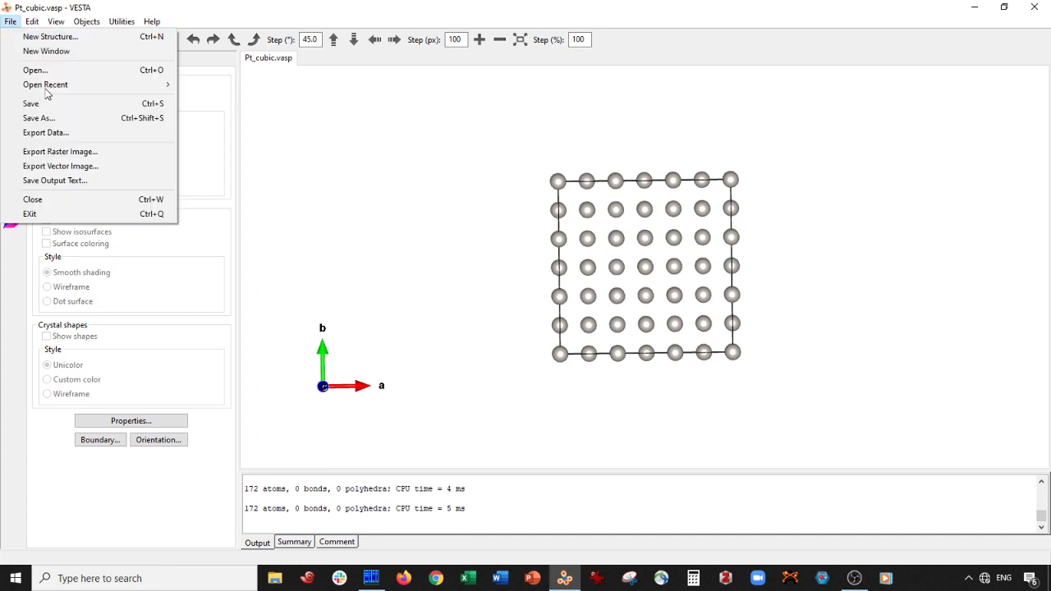
pyautogui.click(46, 132)
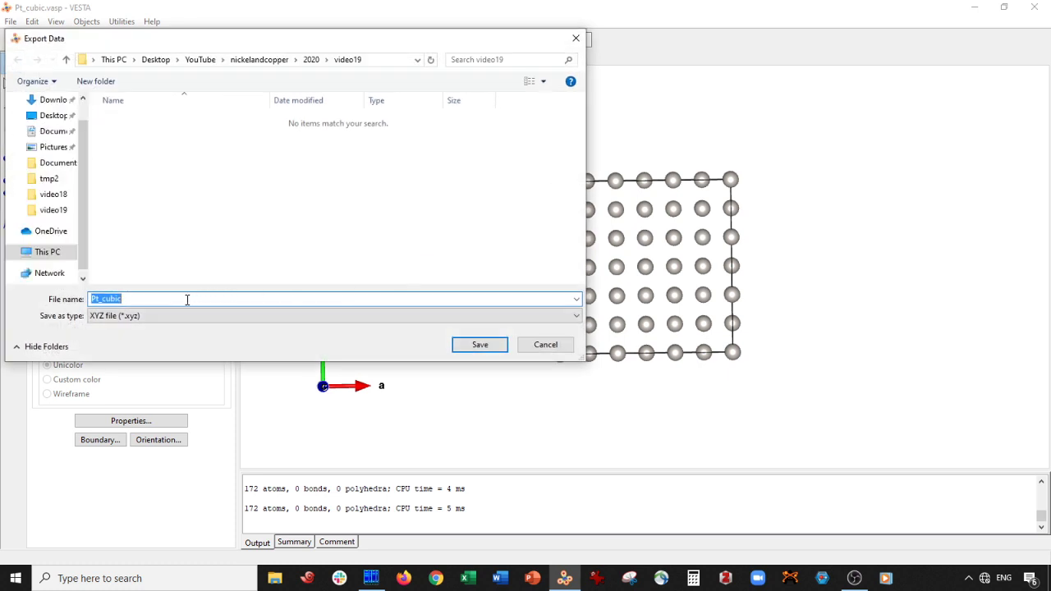
pyautogui.click(105, 299)
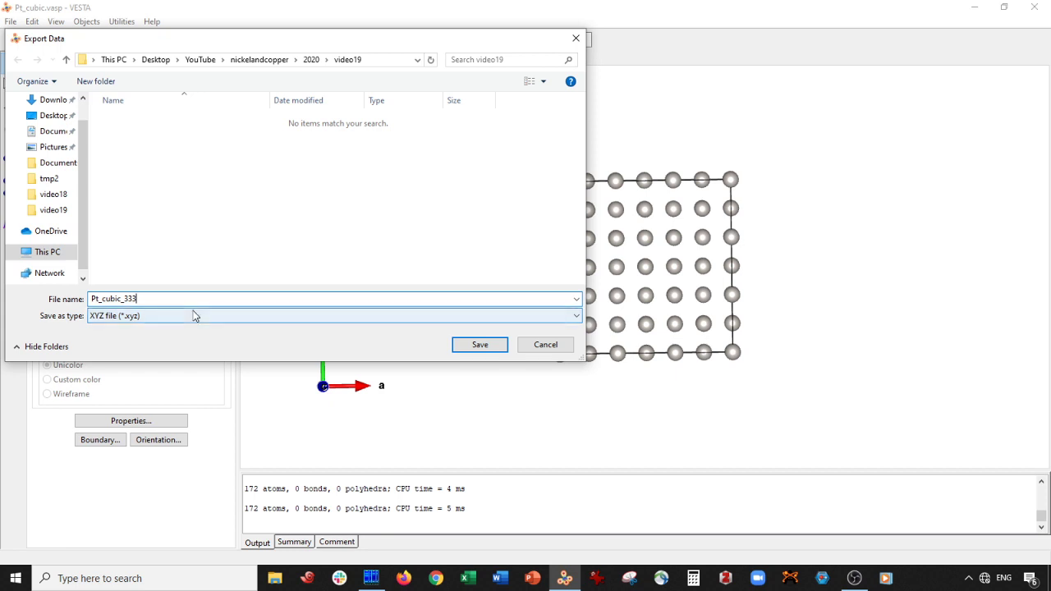
pyautogui.press('Left')
pyautogui.write('x')
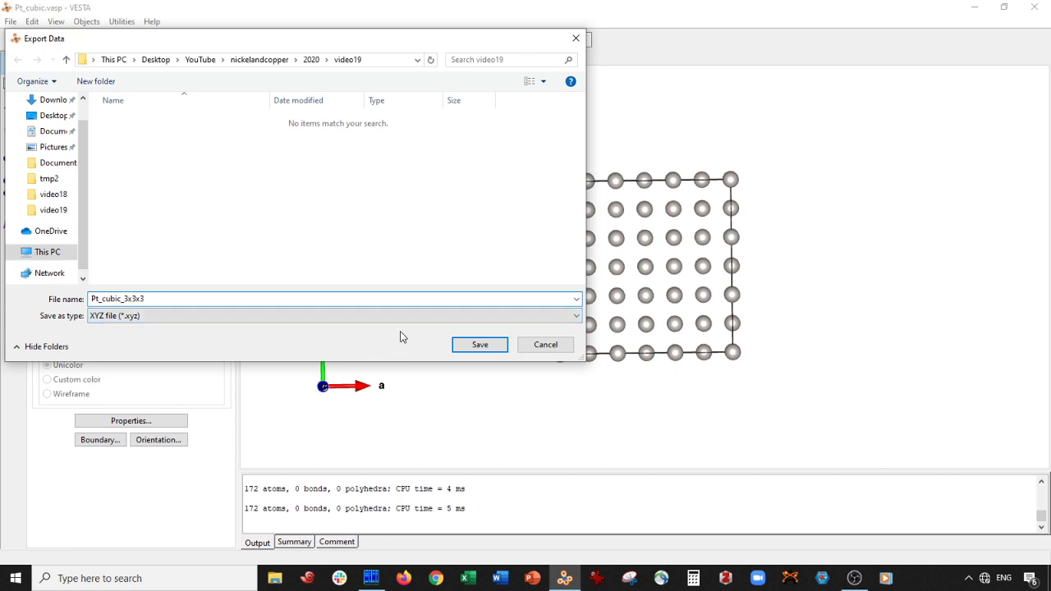
pyautogui.click(477, 345)
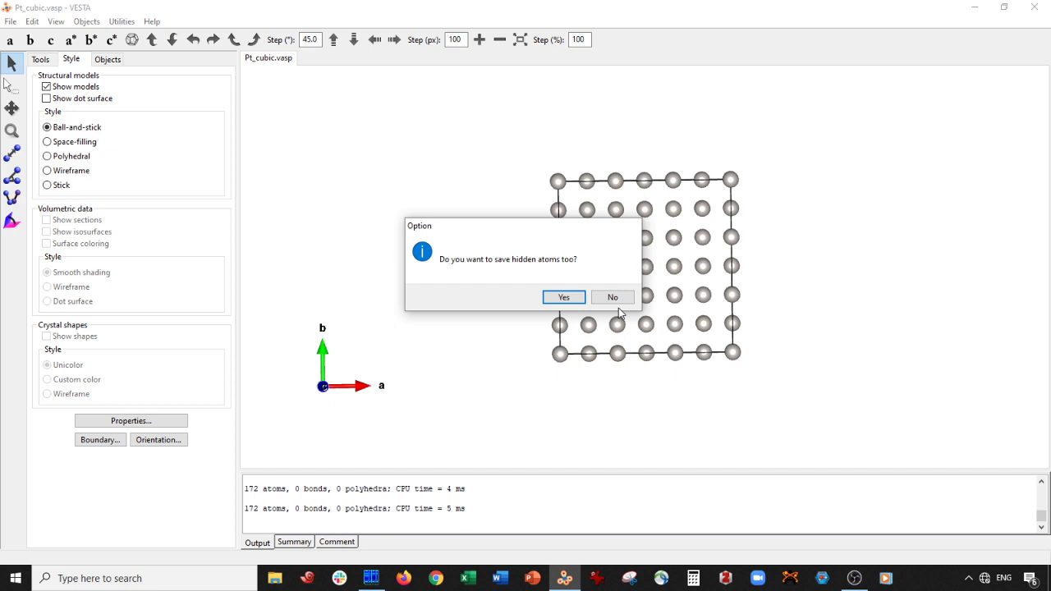
pyautogui.click(616, 300)
pyautogui.moveTo(783, 303); pyautogui.dragTo(786, 307)
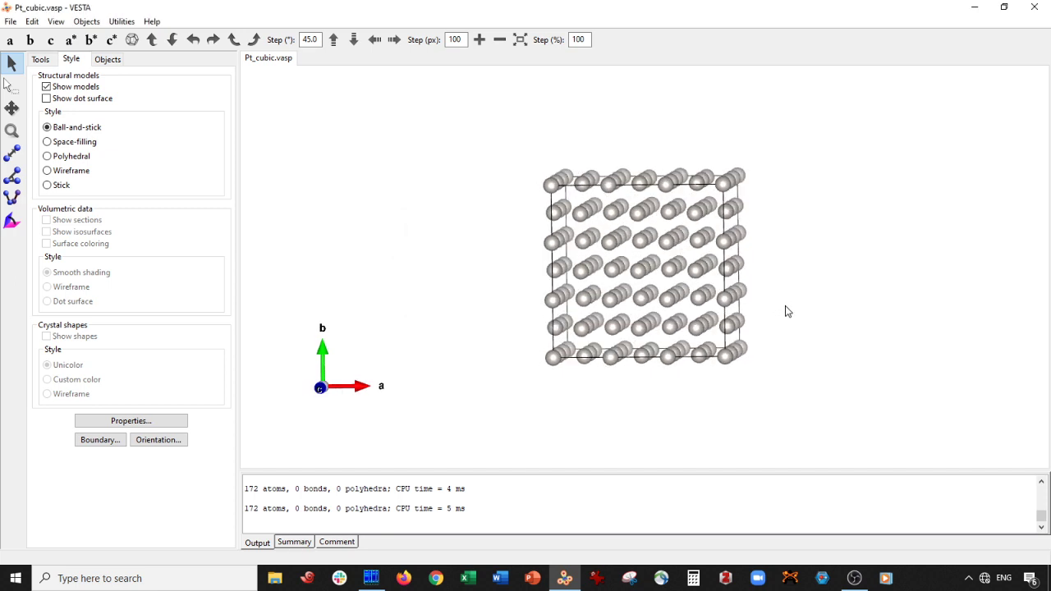
# Step: Export the structure again in VASP POSCAR format as Pt_Pd_nw.vasp
pyautogui.click(32, 21)
pyautogui.moveTo(11, 21)
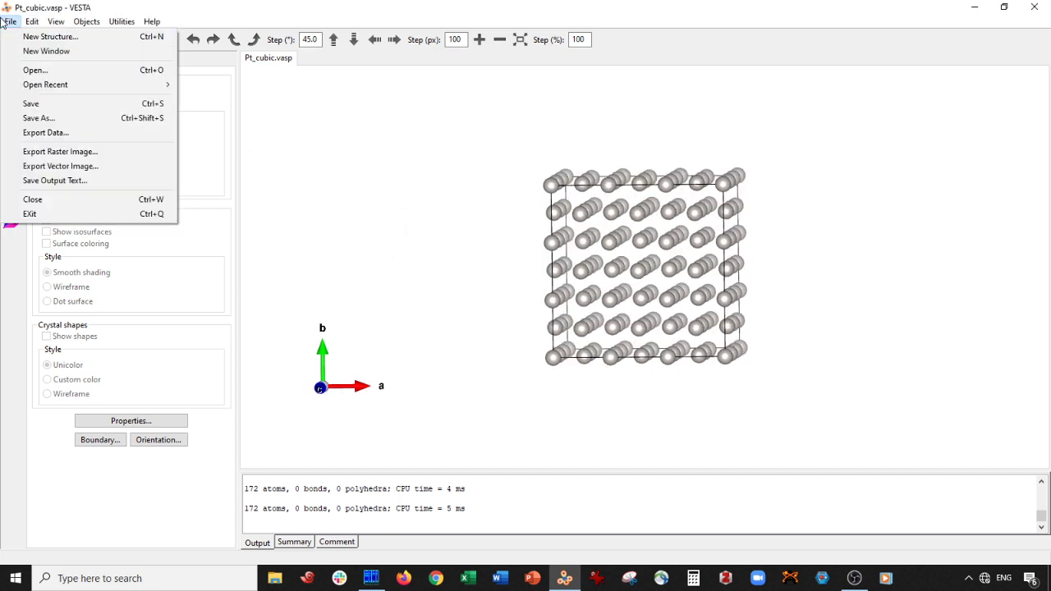
pyautogui.click(18, 132)
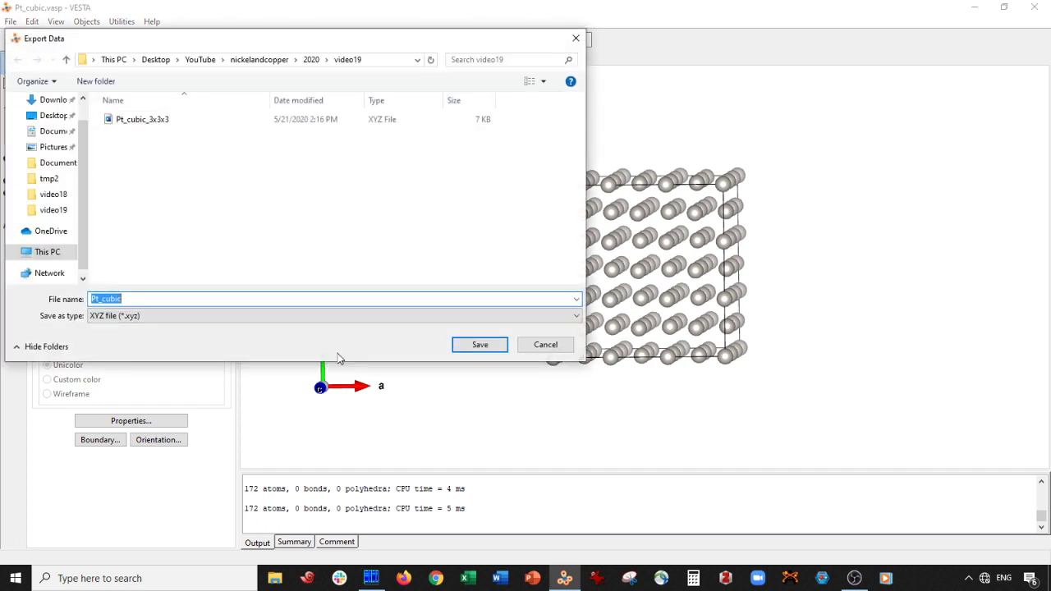
pyautogui.click(140, 316)
pyautogui.click(144, 427)
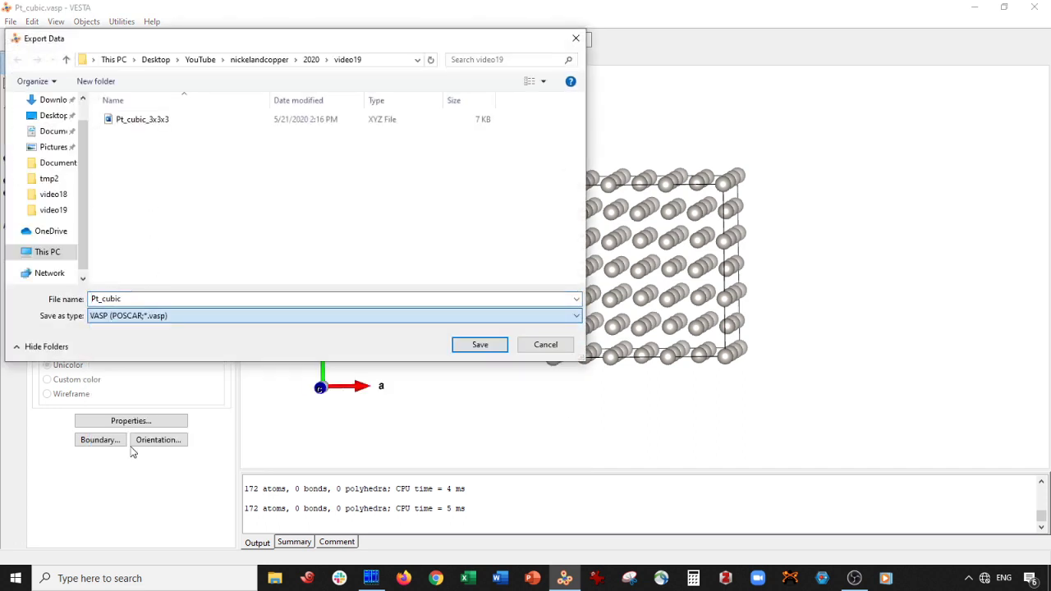
pyautogui.click(128, 301)
pyautogui.click(106, 301)
pyautogui.moveTo(122, 301); pyautogui.dragTo(104, 301)
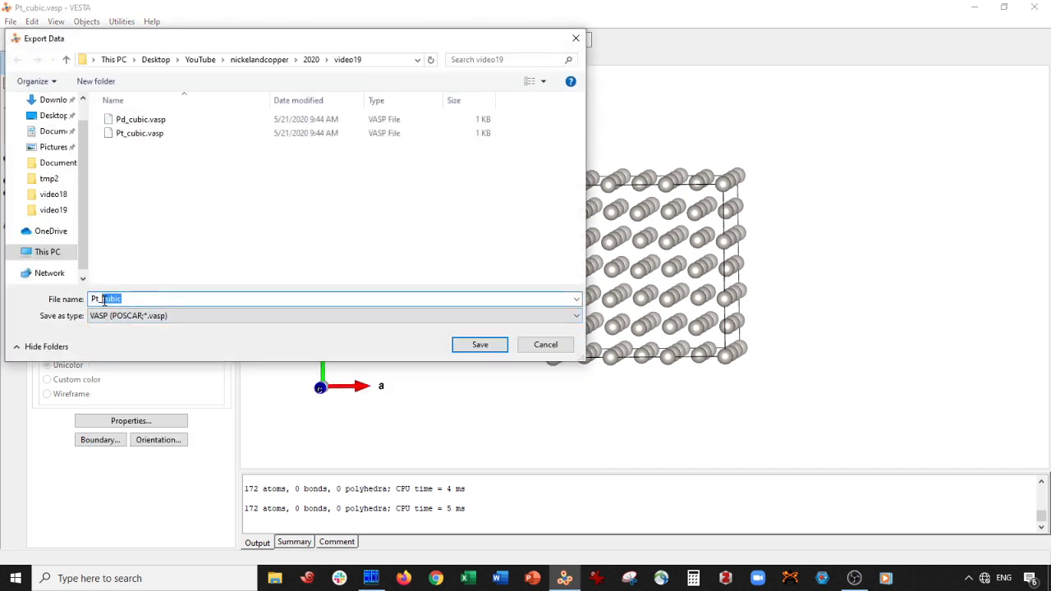
pyautogui.write('Pd_nw.vasp')
pyautogui.hotkey('ctrl', 'a')
pyautogui.click(481, 345)
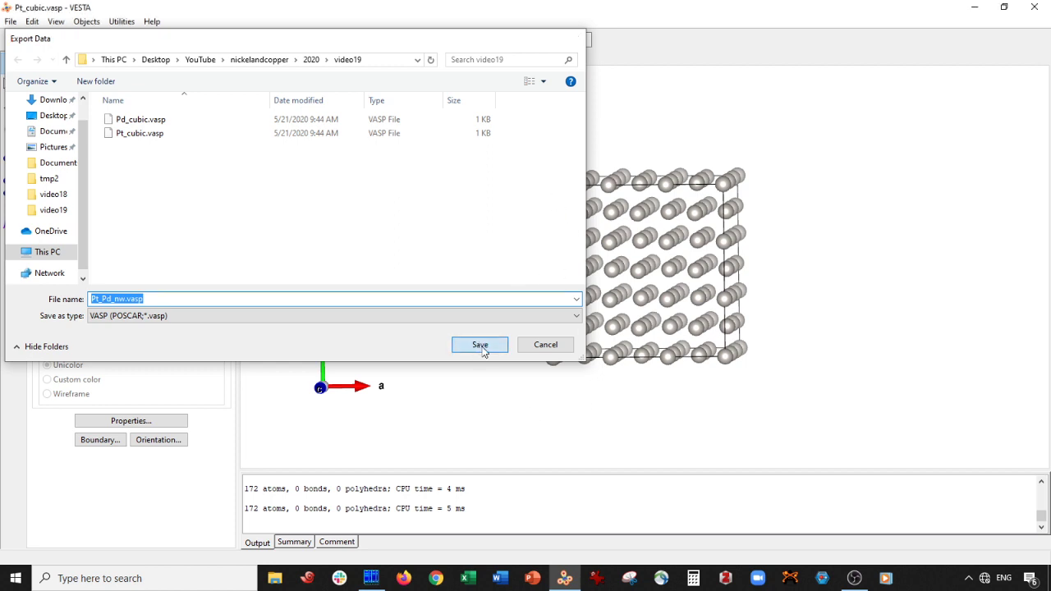
# Step: Write the VASP export with Cartesian coordinates and confirm
pyautogui.click(103, 119)
pyautogui.click(118, 169)
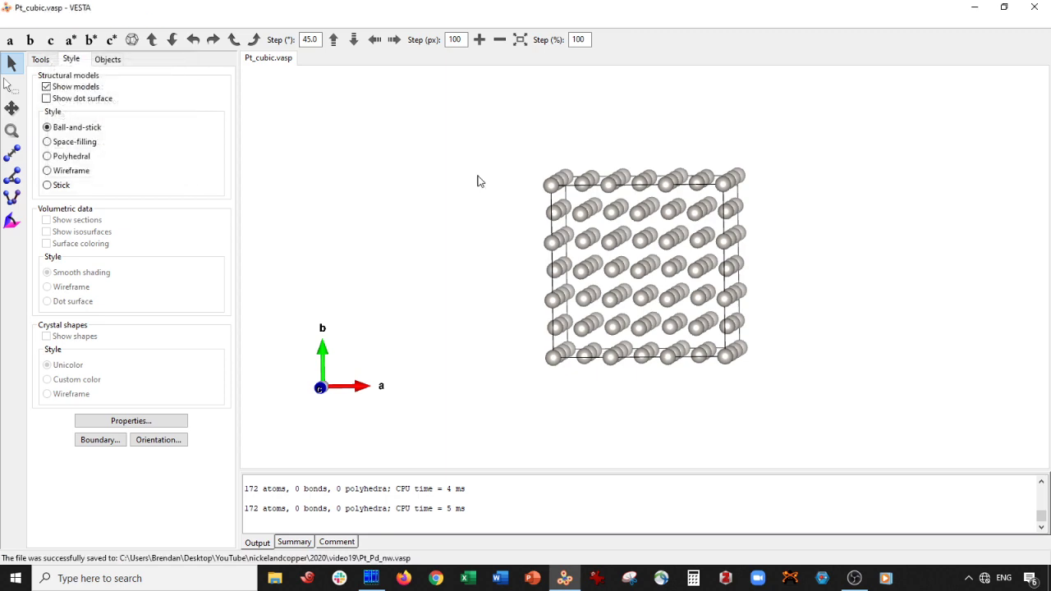
pyautogui.moveTo(478, 180); pyautogui.dragTo(506, 194)
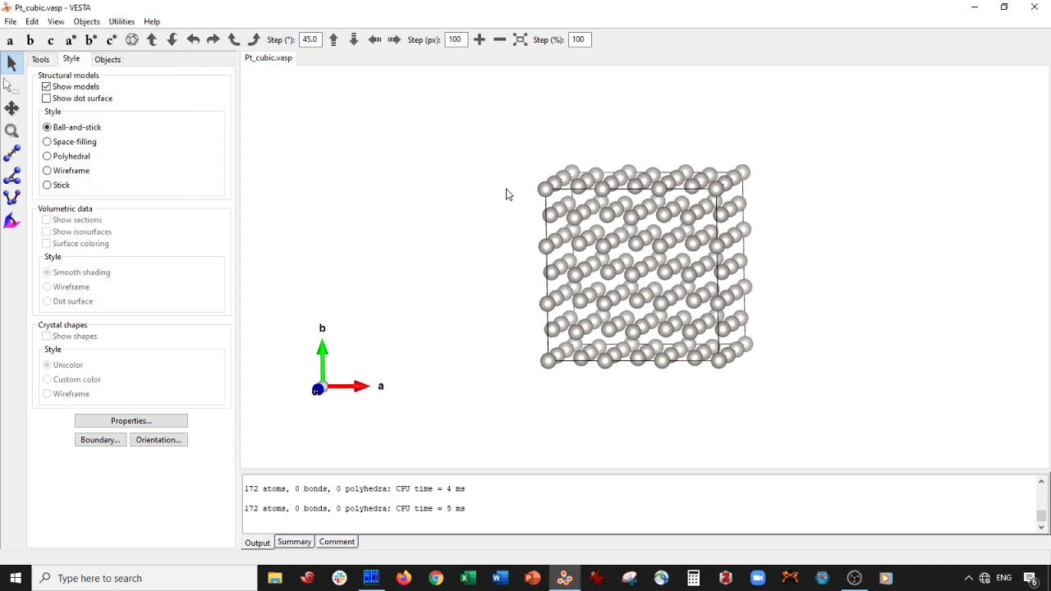
# Step: Open Pt_cubic_3x3x3.xyz in a new tab and view it straight along the a axis
pyautogui.hotkey('ctrl', 'o')
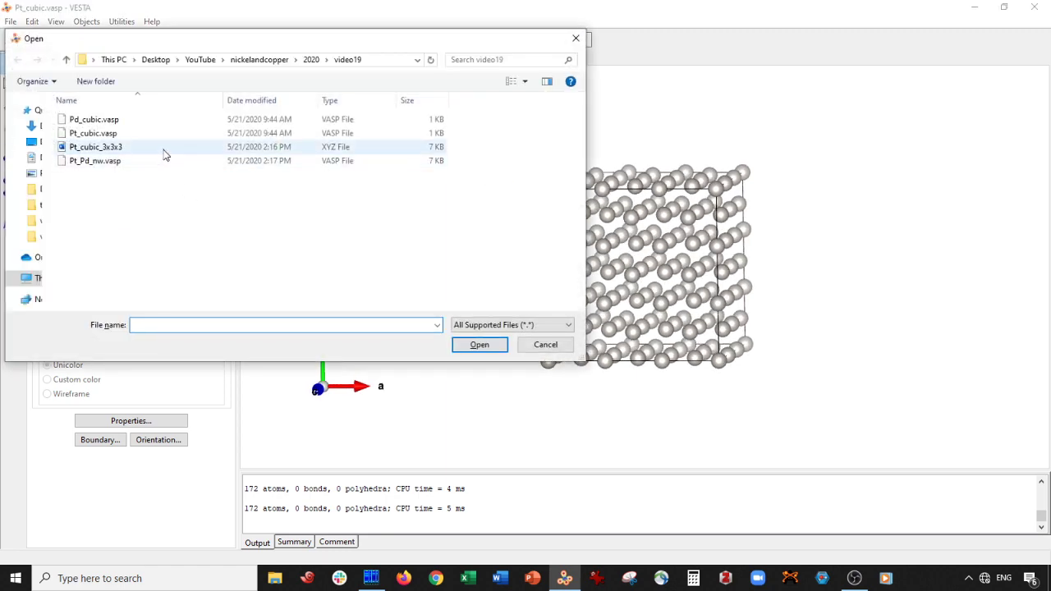
pyautogui.click(164, 153)
pyautogui.doubleClick(164, 154)
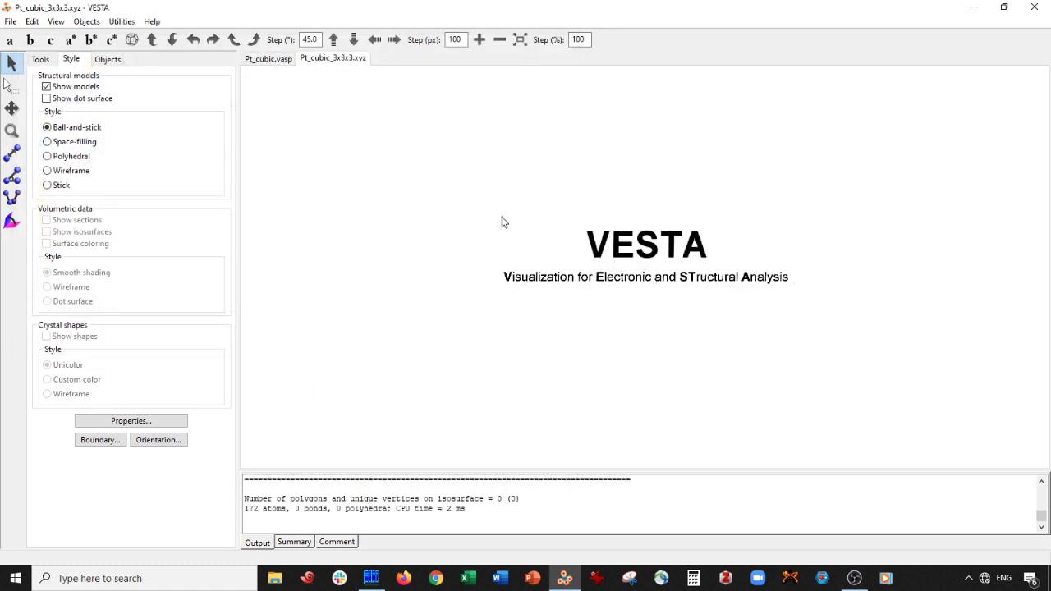
pyautogui.moveTo(467, 172); pyautogui.dragTo(448, 184)
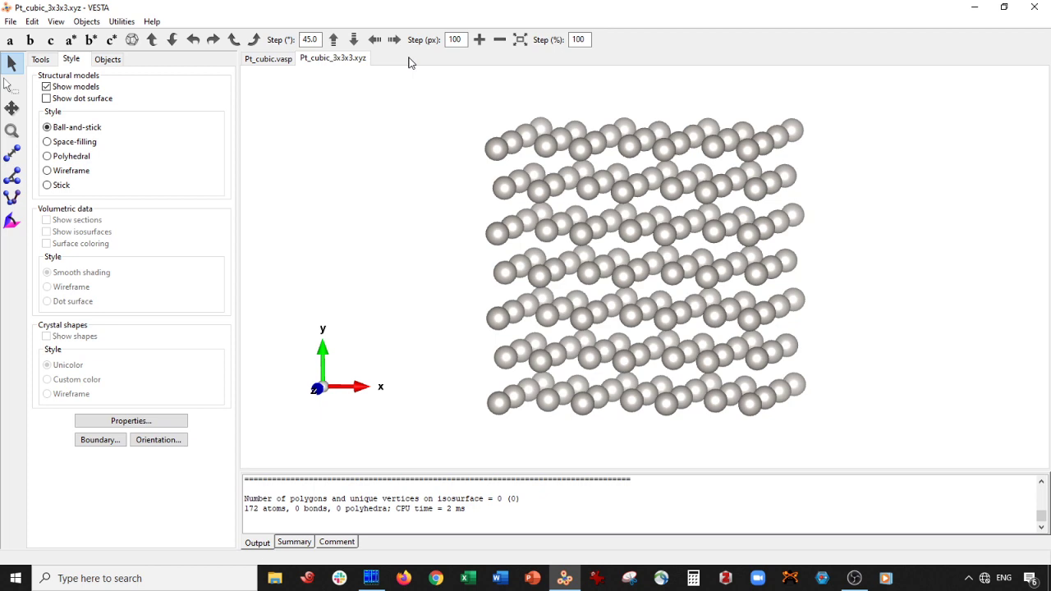
pyautogui.moveTo(586, 157)
pyautogui.mouseDown()
pyautogui.moveTo(610, 148)
pyautogui.moveTo(601, 156)
pyautogui.mouseUp()
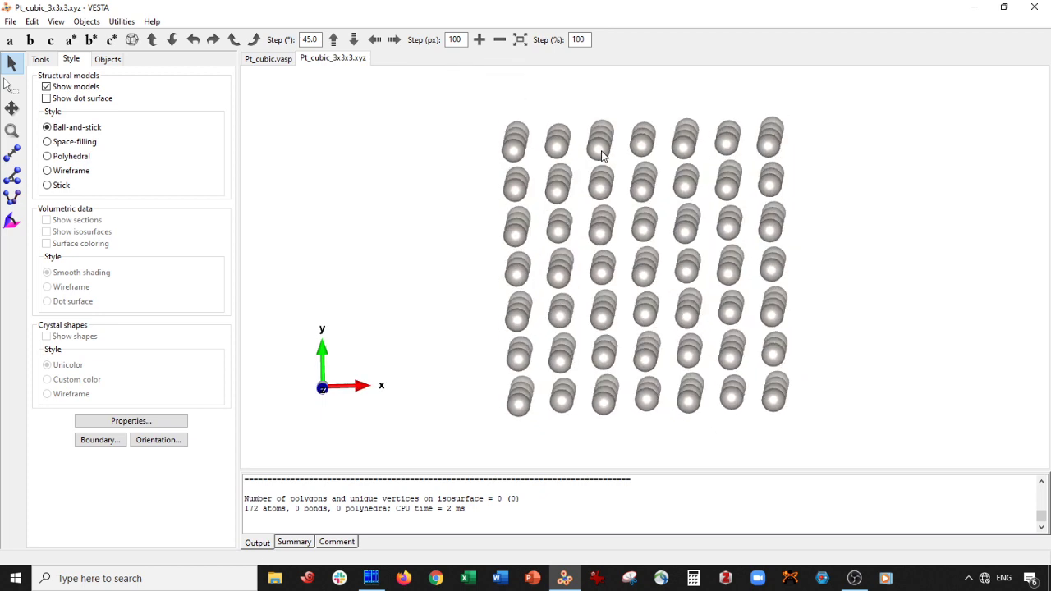
pyautogui.click(10, 41)
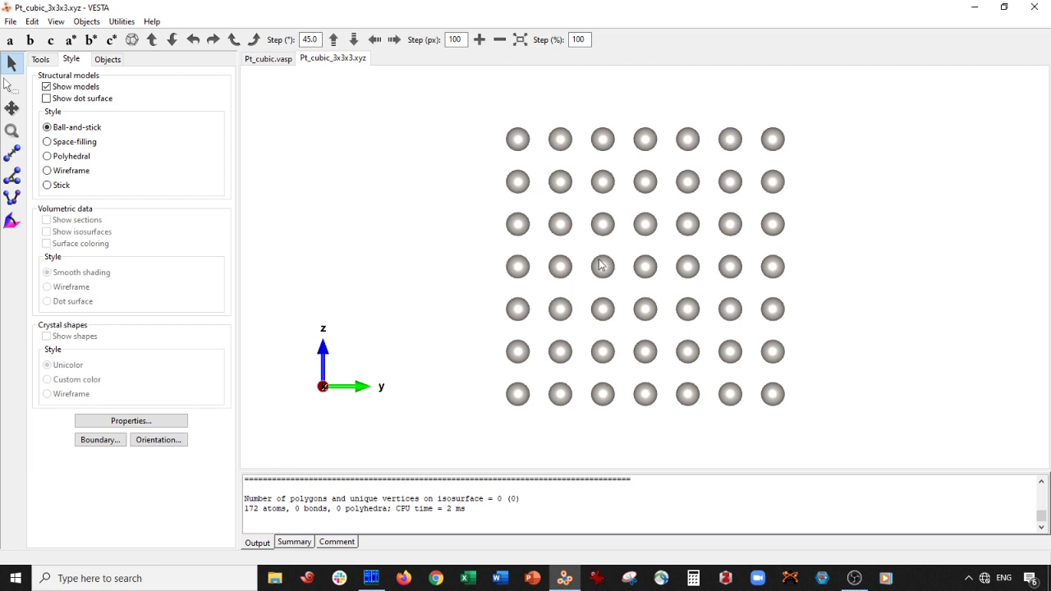
# Step: Box-select and delete the central 3×3 column of platinum atoms, undoing once before deleting again
pyautogui.click(13, 86)
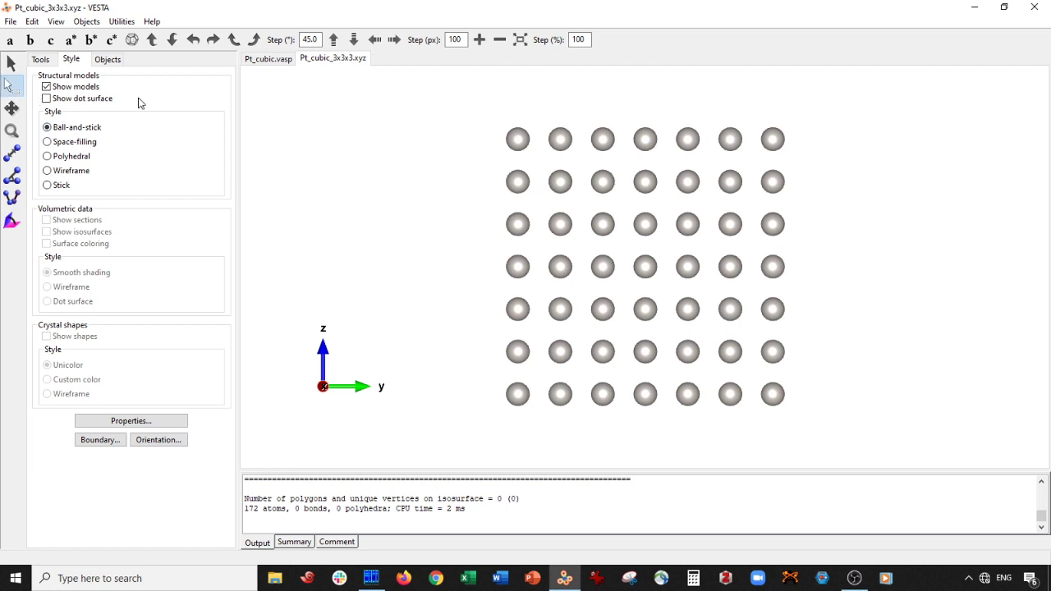
pyautogui.moveTo(587, 217); pyautogui.dragTo(707, 326)
pyautogui.press('Delete')
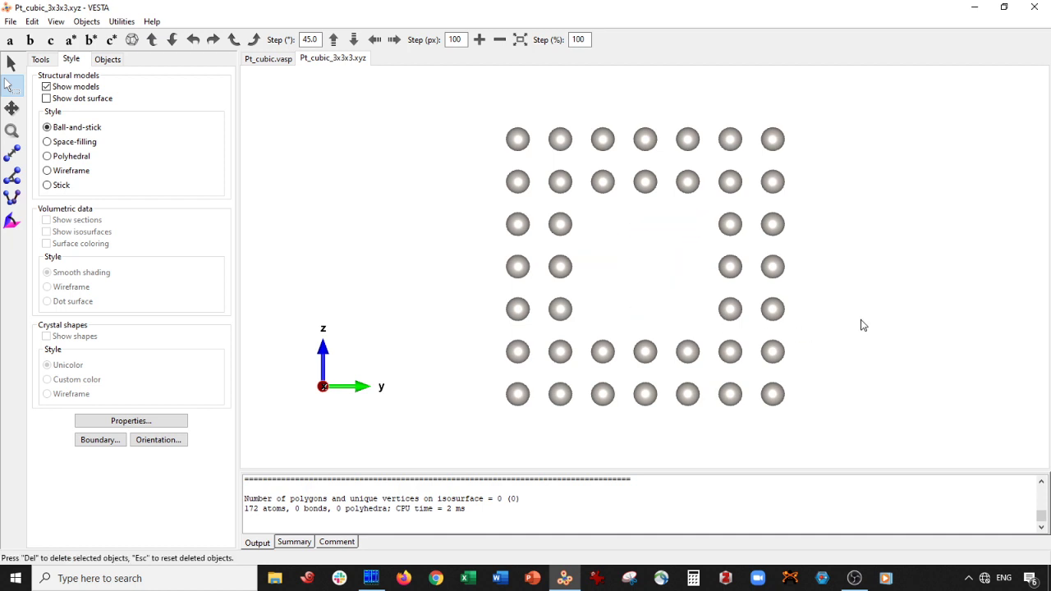
pyautogui.click(11, 21)
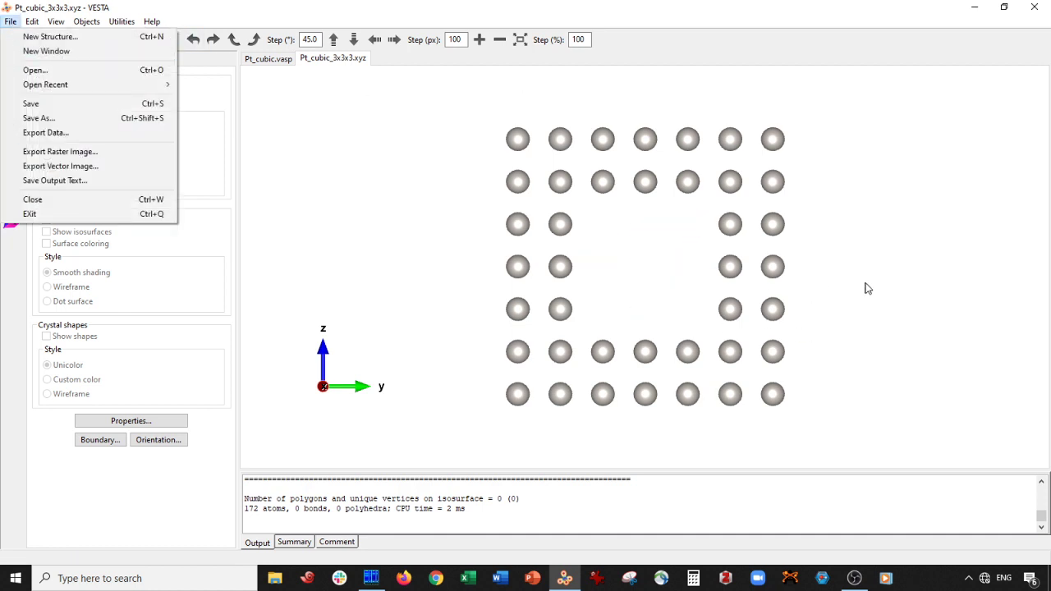
pyautogui.click(412, 250)
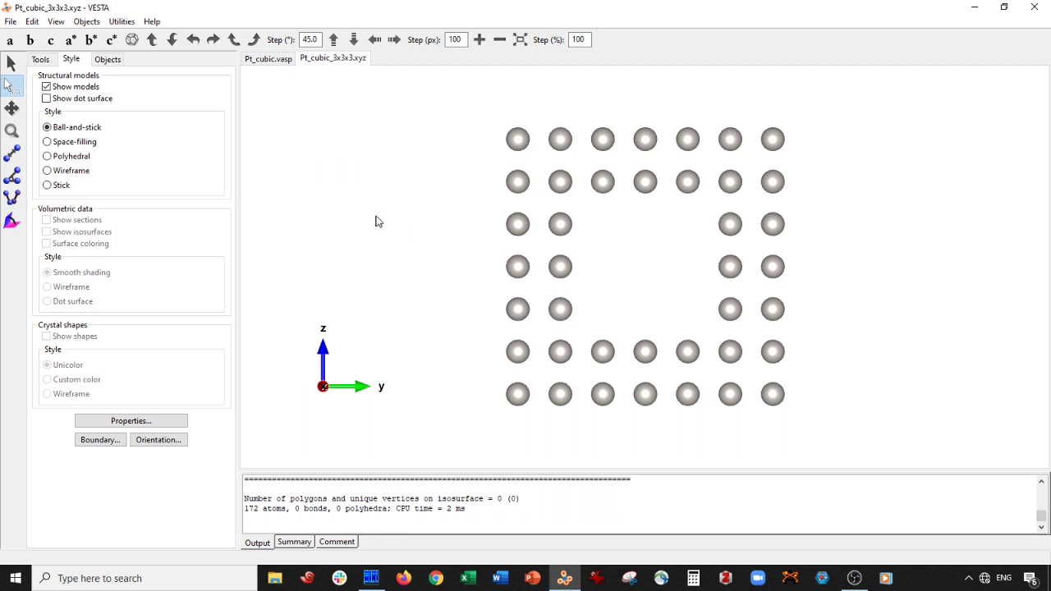
pyautogui.hotkey('ctrl', 'z')
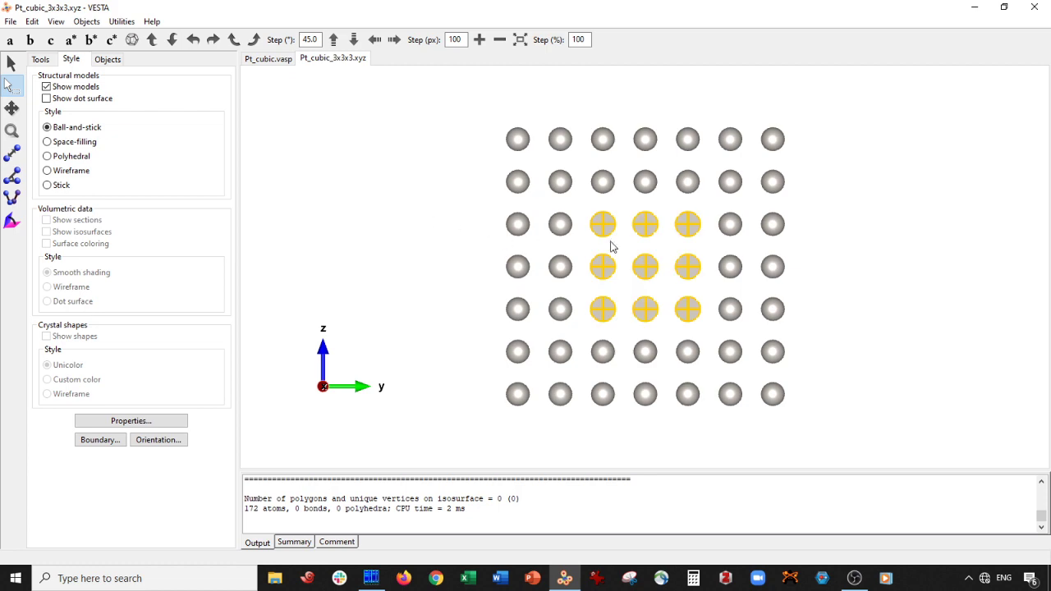
pyautogui.click(12, 66)
pyautogui.moveTo(254, 178); pyautogui.dragTo(397, 246)
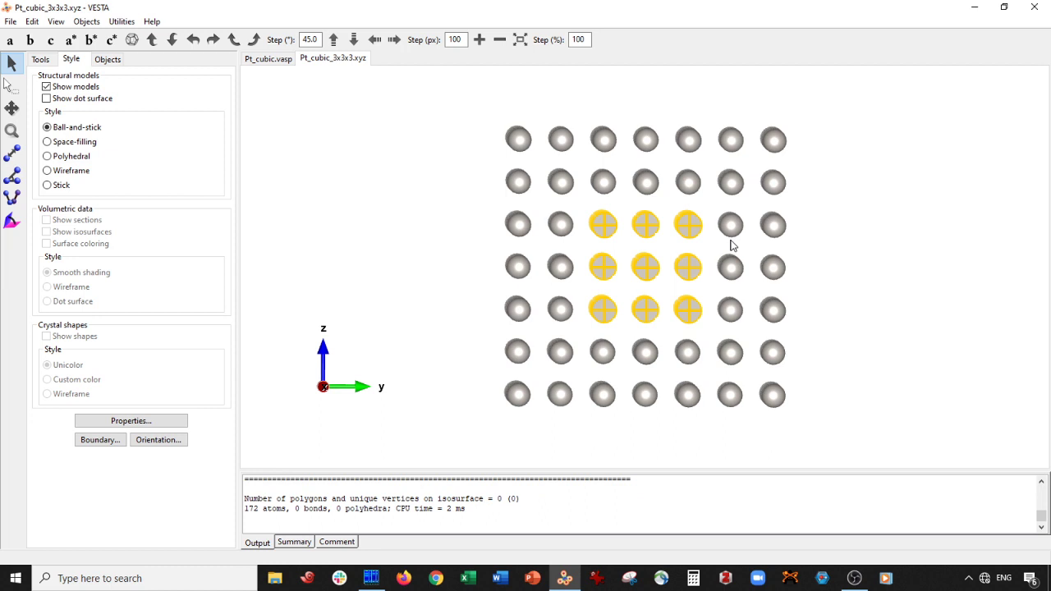
pyautogui.press('Delete')
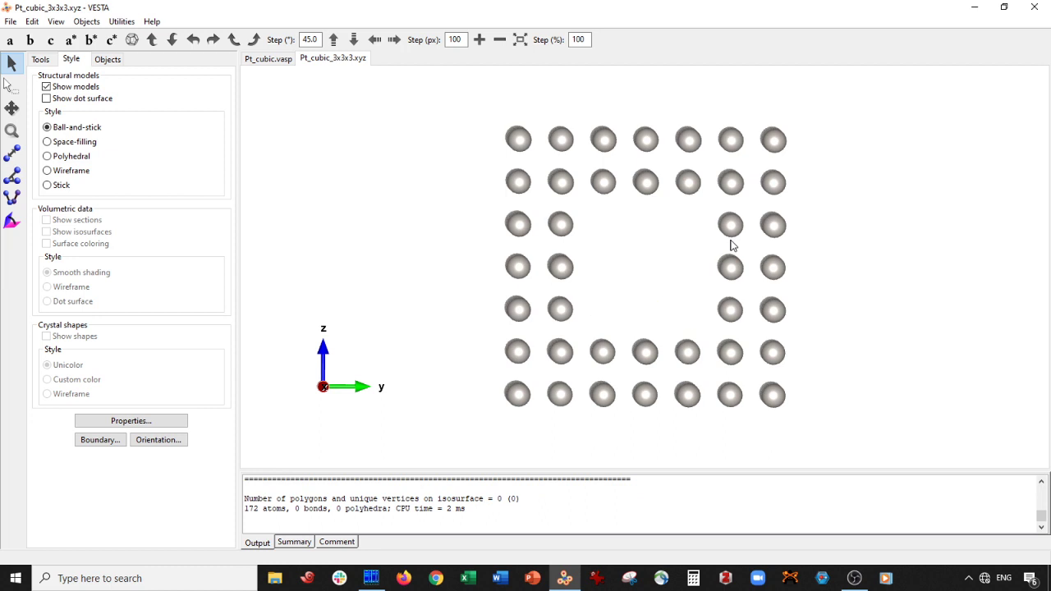
# Step: Export the hollow block as Pt_shell.xyz without hidden atoms and reopen it in a new tab
pyautogui.click(10, 22)
pyautogui.click(41, 134)
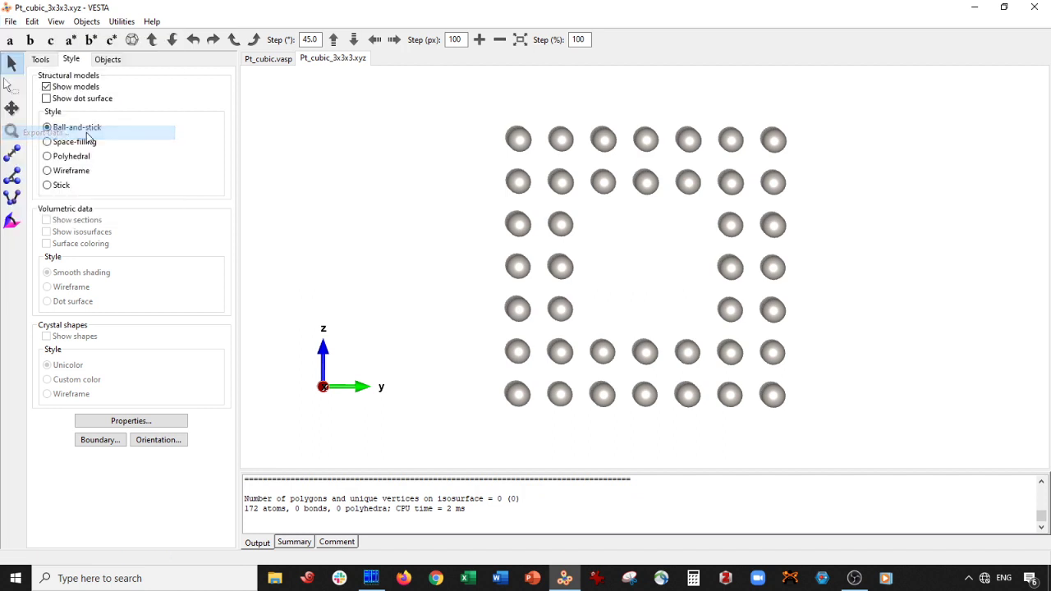
pyautogui.moveTo(169, 298); pyautogui.dragTo(105, 299)
pyautogui.write('shell')
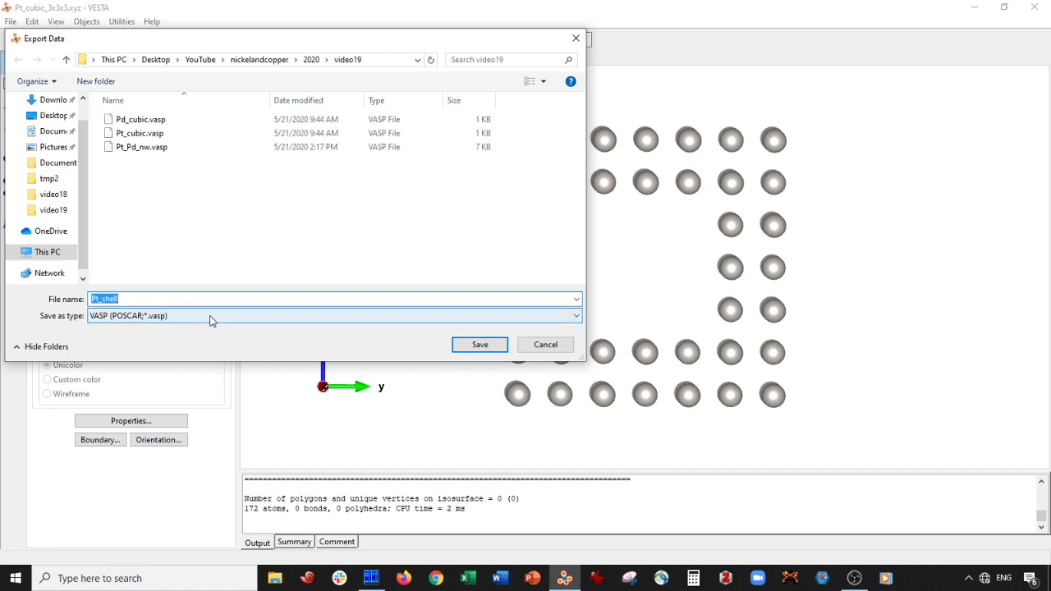
pyautogui.click(210, 320)
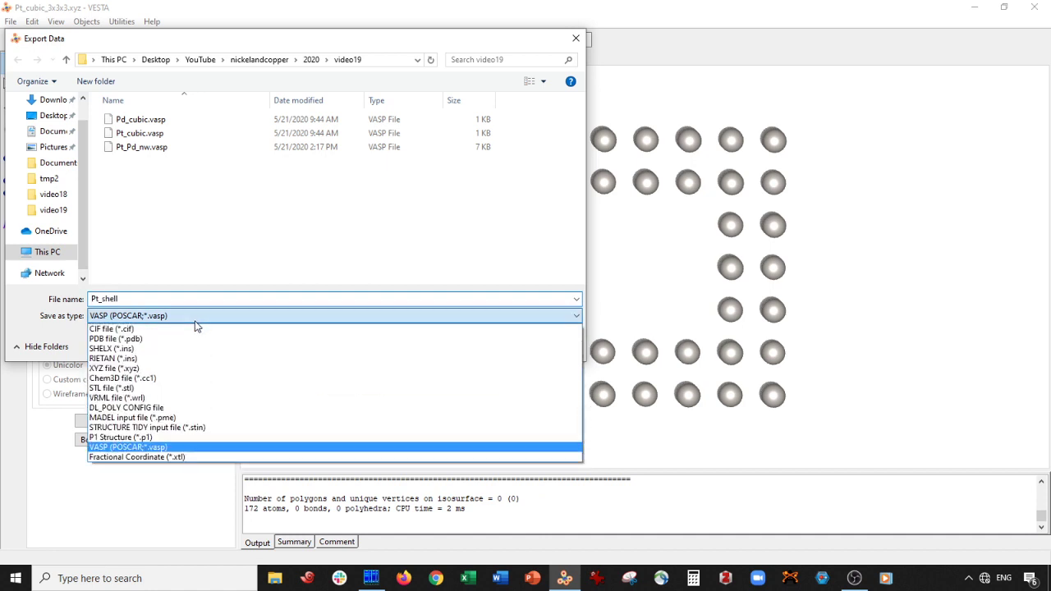
pyautogui.click(132, 371)
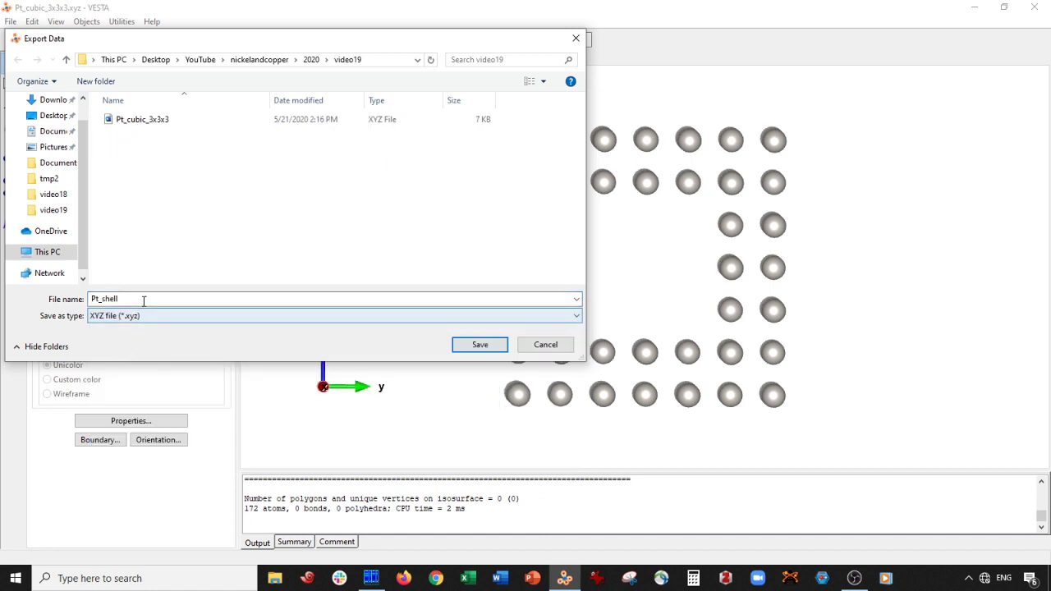
pyautogui.click(479, 343)
pyautogui.click(614, 297)
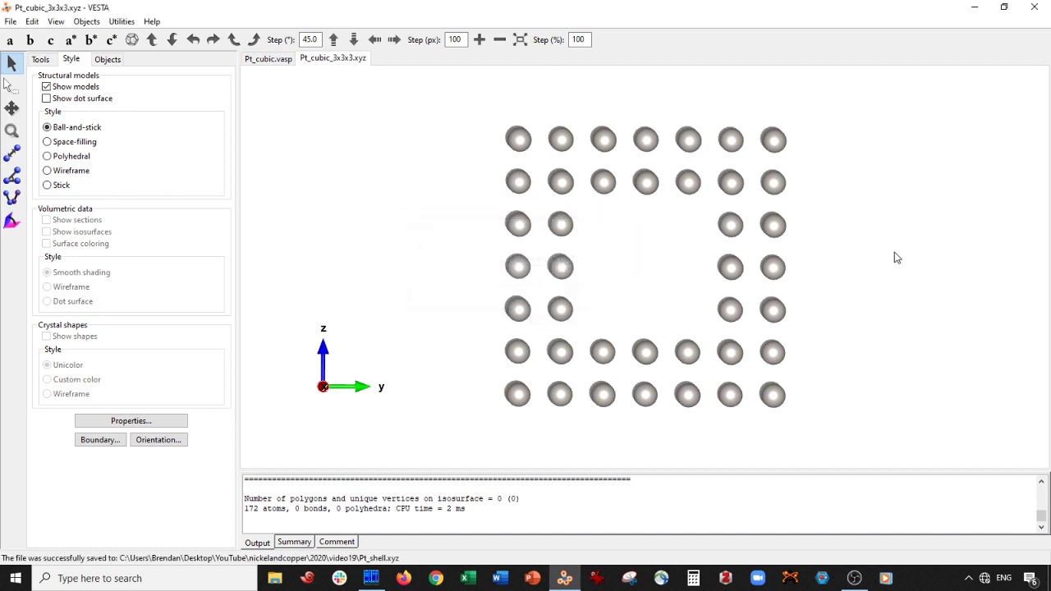
pyautogui.hotkey('ctrl', 'o')
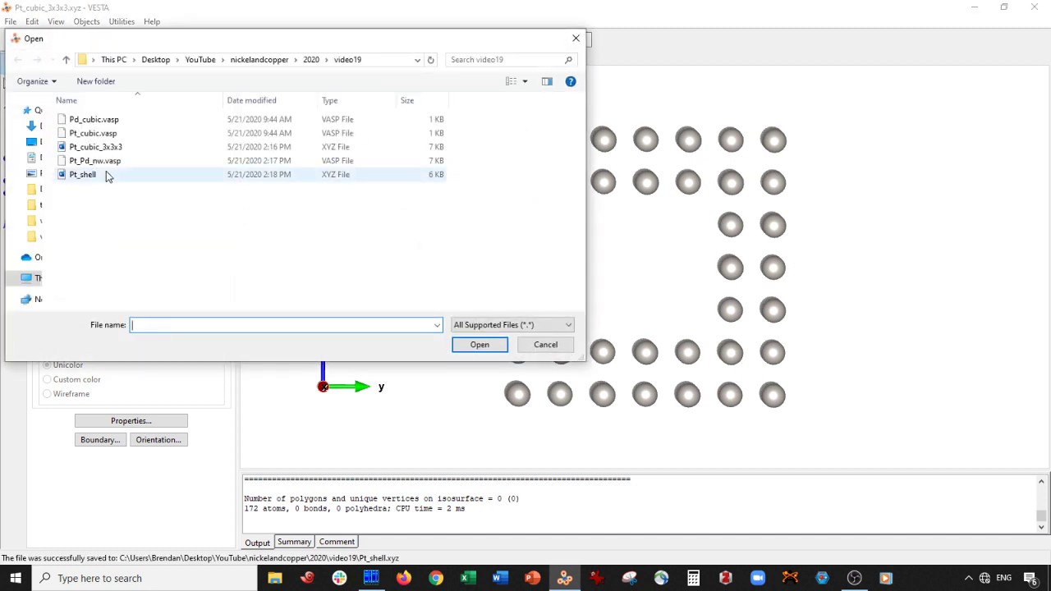
pyautogui.doubleClick(106, 175)
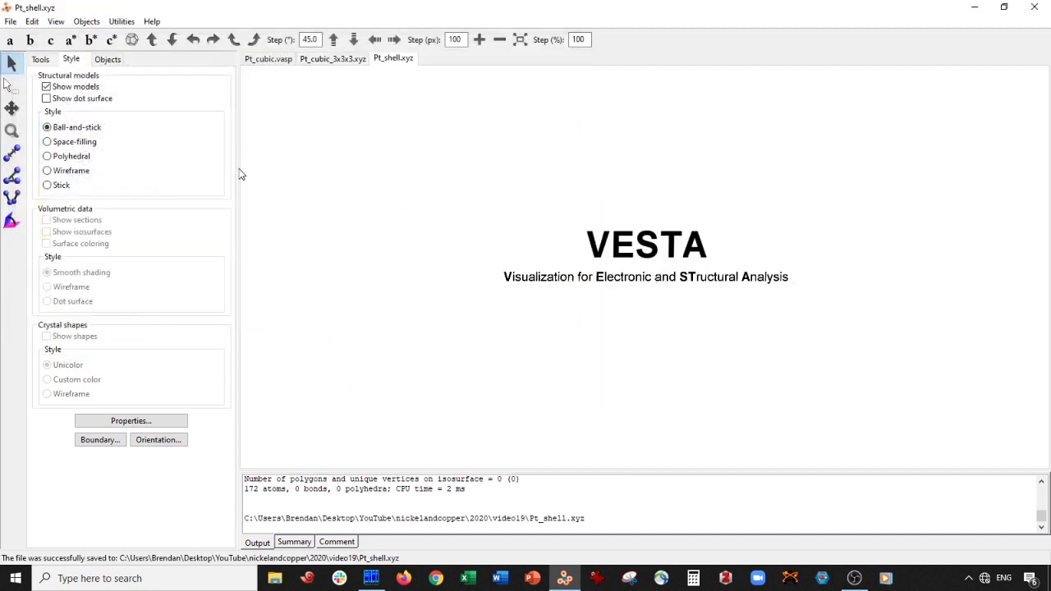
# Step: Check the Pt_cubic tabs, then view Pt_shell.xyz straight down its a axis
pyautogui.click(344, 64)
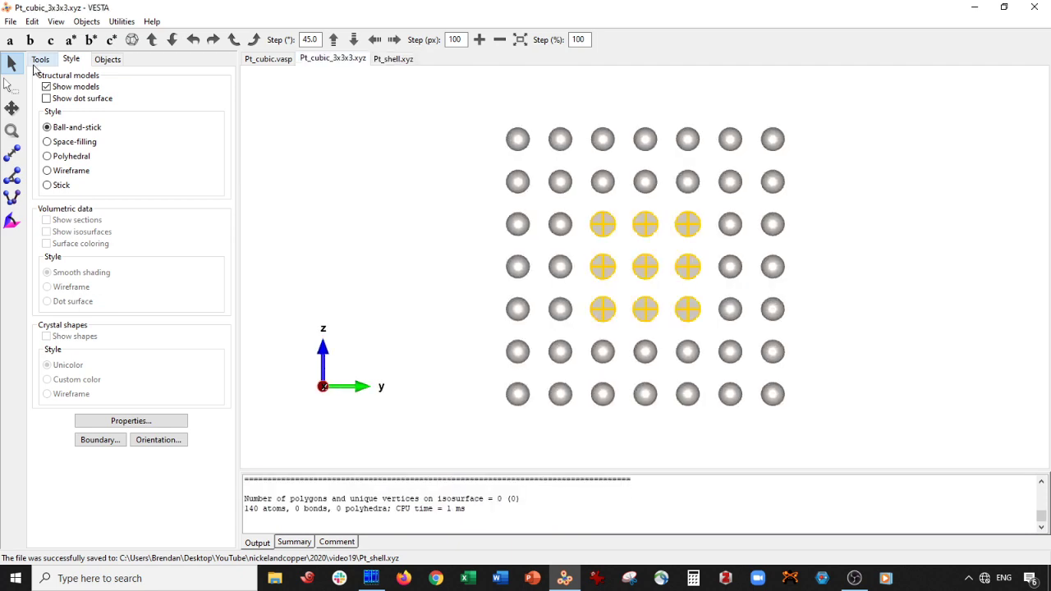
pyautogui.moveTo(352, 166)
pyautogui.mouseDown()
pyautogui.moveTo(382, 167)
pyautogui.moveTo(357, 169)
pyautogui.mouseUp()
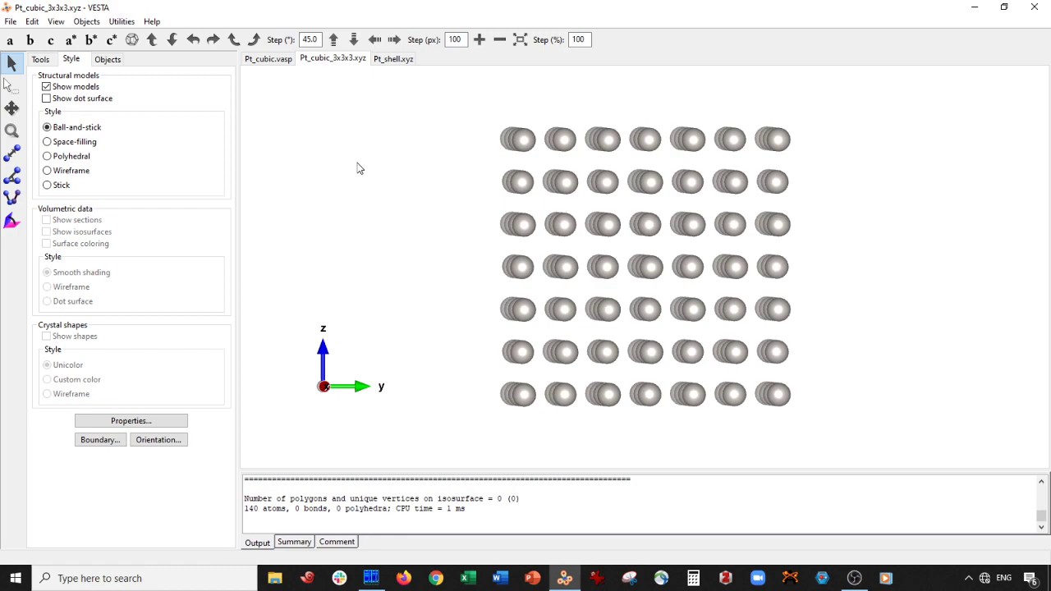
pyautogui.click(264, 58)
pyautogui.moveTo(366, 120)
pyautogui.mouseDown()
pyautogui.moveTo(382, 139)
pyautogui.moveTo(370, 131)
pyautogui.moveTo(417, 133)
pyautogui.moveTo(363, 128)
pyautogui.moveTo(371, 133)
pyautogui.mouseUp()
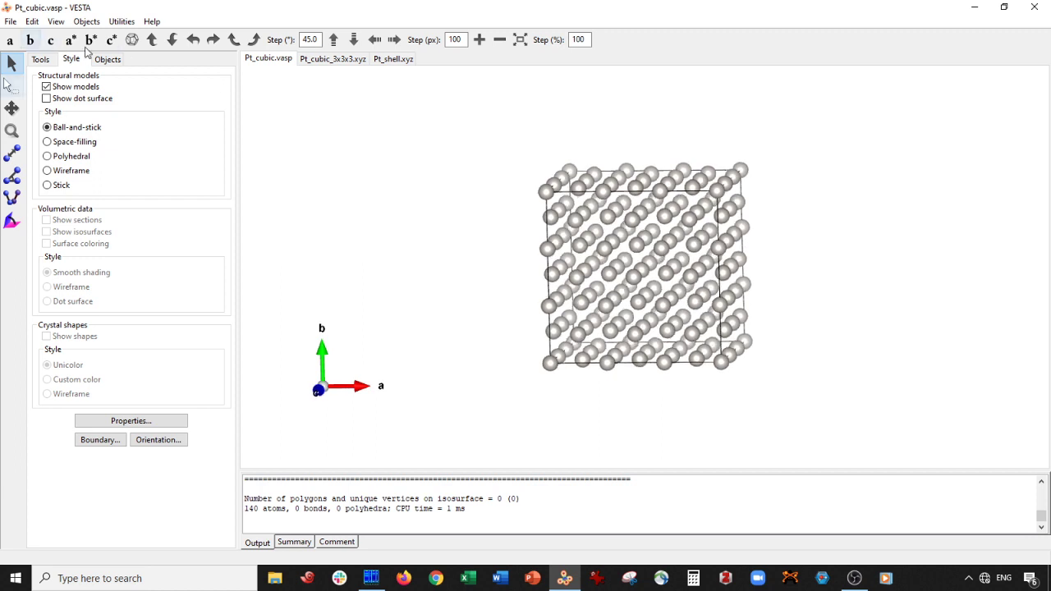
pyautogui.click(333, 59)
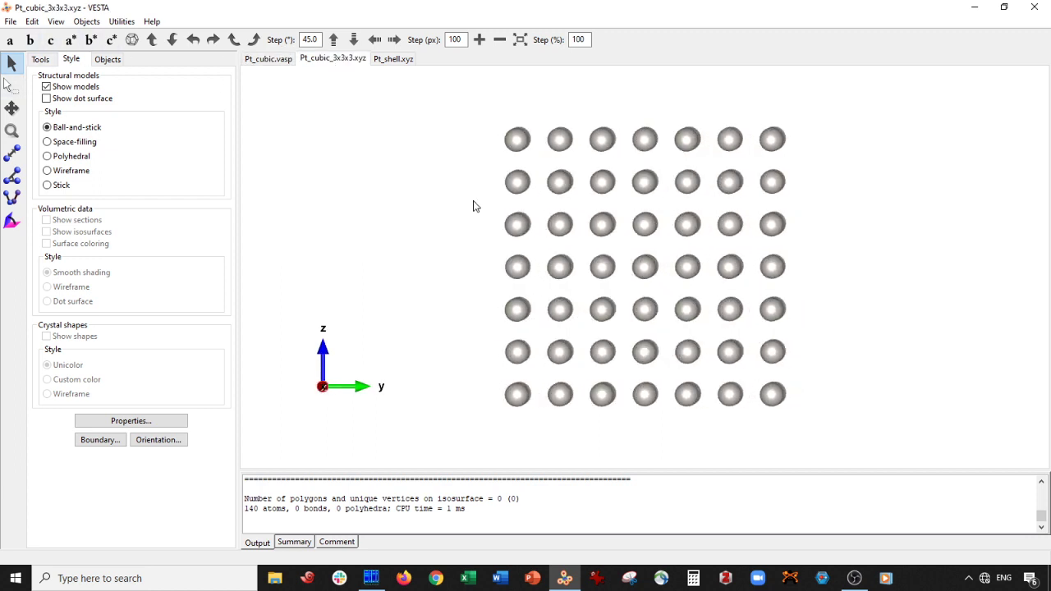
pyautogui.click(394, 60)
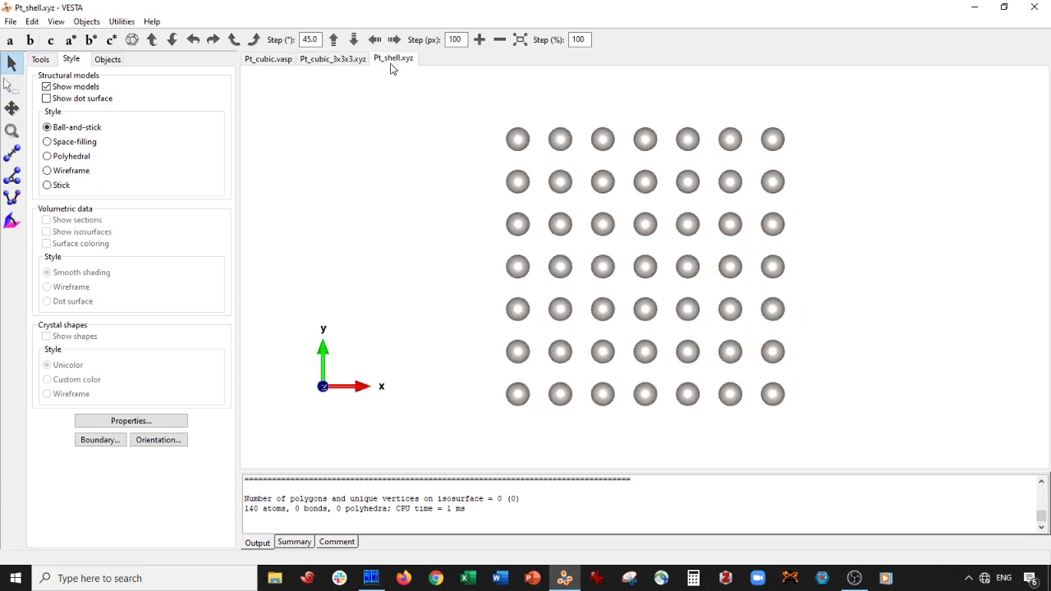
pyautogui.moveTo(476, 159); pyautogui.dragTo(313, 165)
pyautogui.click(10, 39)
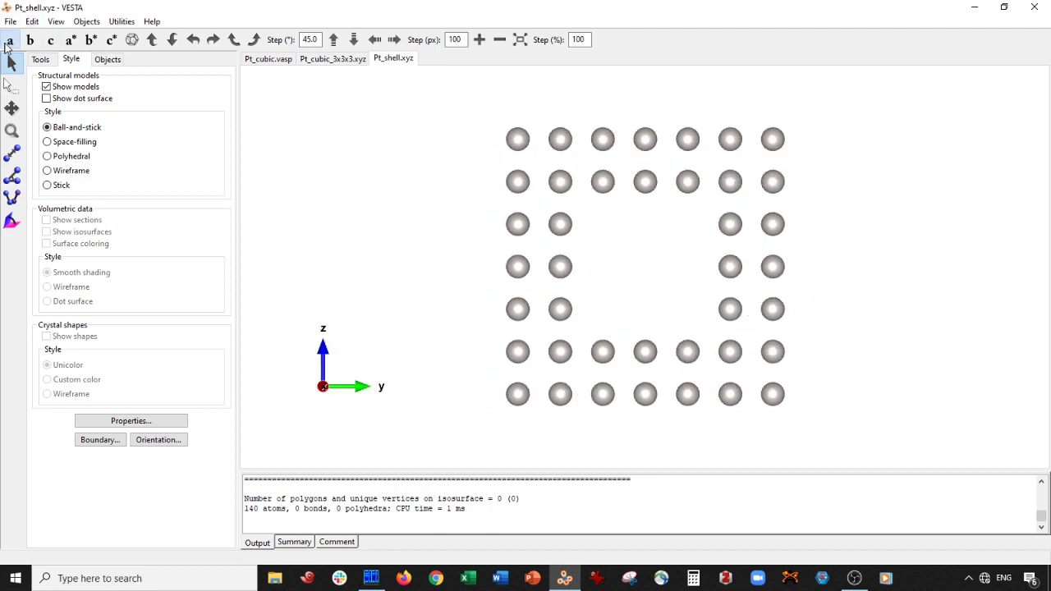
pyautogui.scroll(-1, 433, 239)
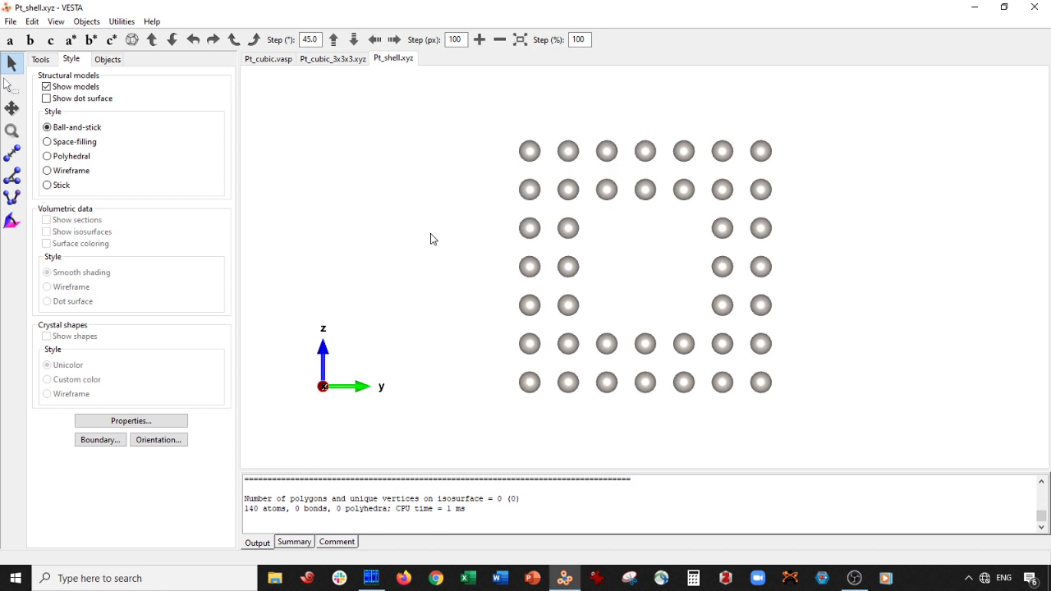
# Step: In the Unit Cell editor's Phase tab, import Pd_cubic.vasp as a new phase
pyautogui.click(11, 21)
pyautogui.moveTo(33, 22)
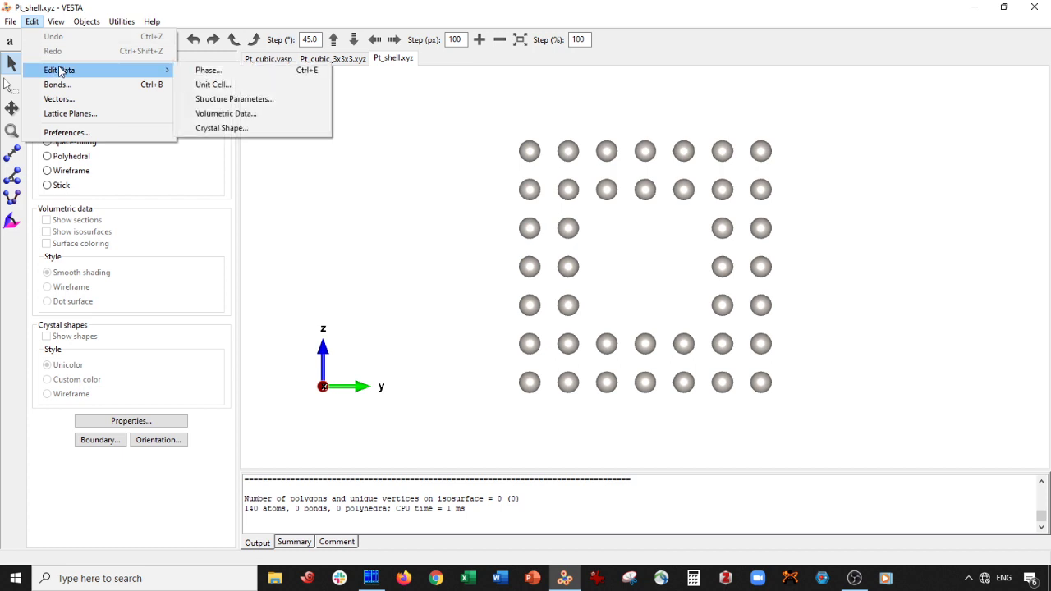
pyautogui.click(301, 212)
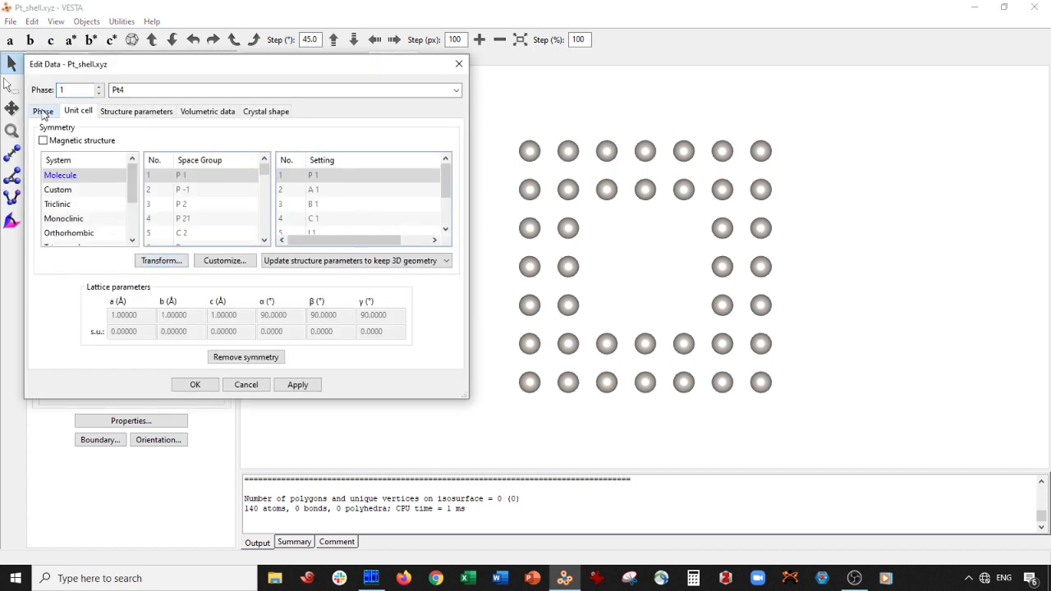
pyautogui.click(42, 111)
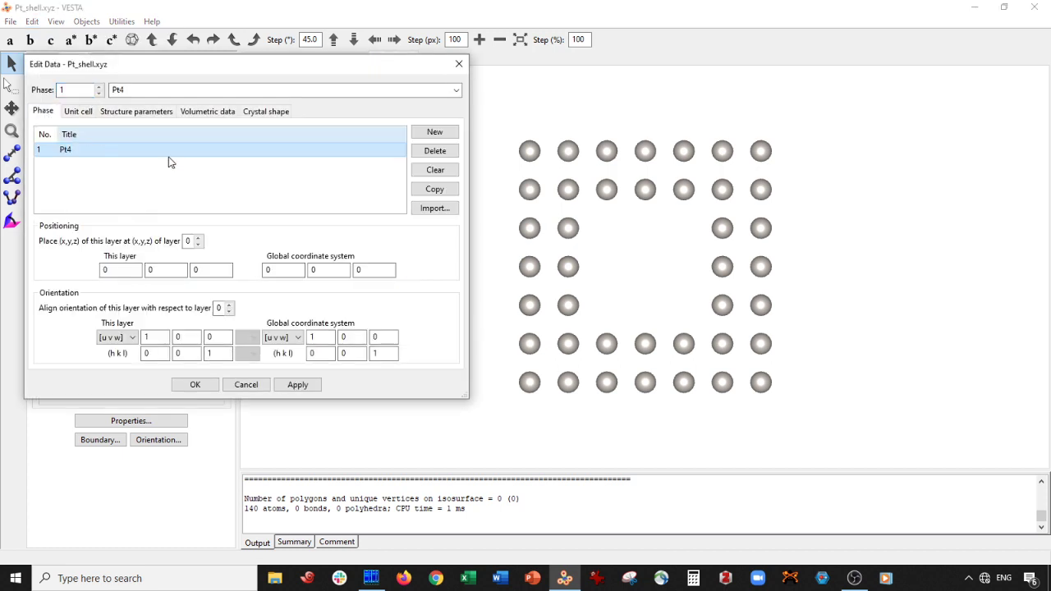
pyautogui.click(443, 210)
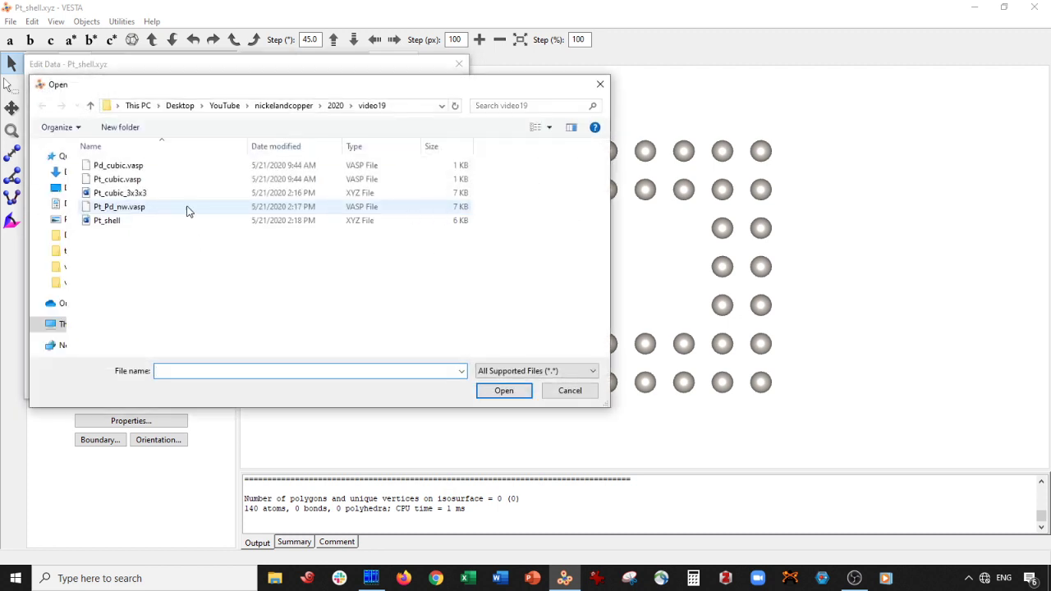
pyautogui.click(146, 168)
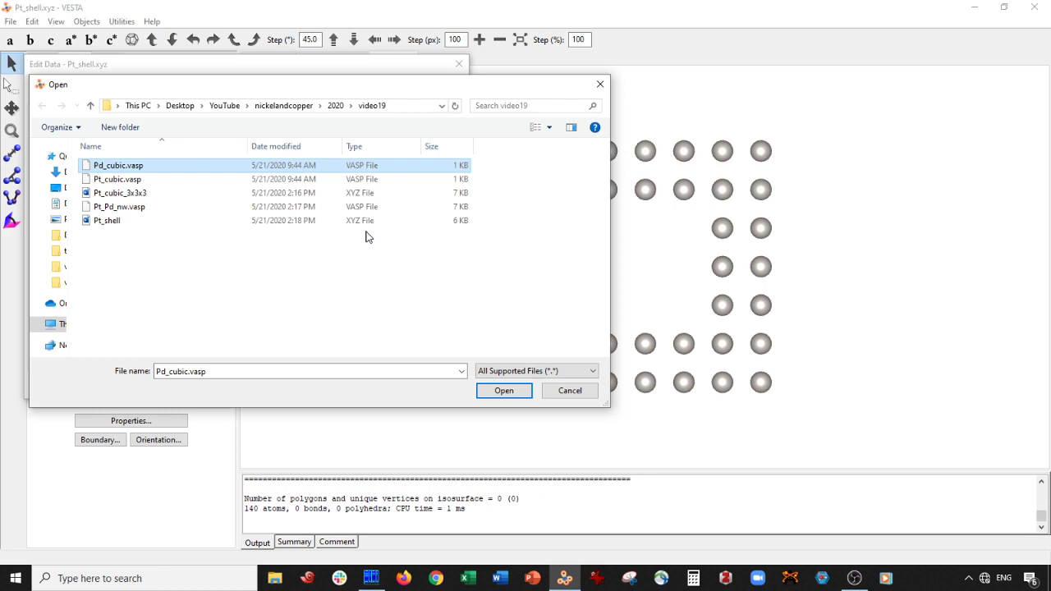
# Step: Load Pd_cubic.vasp as a new Pd4 phase and apply it to the Pt shell structure
pyautogui.click(502, 392)
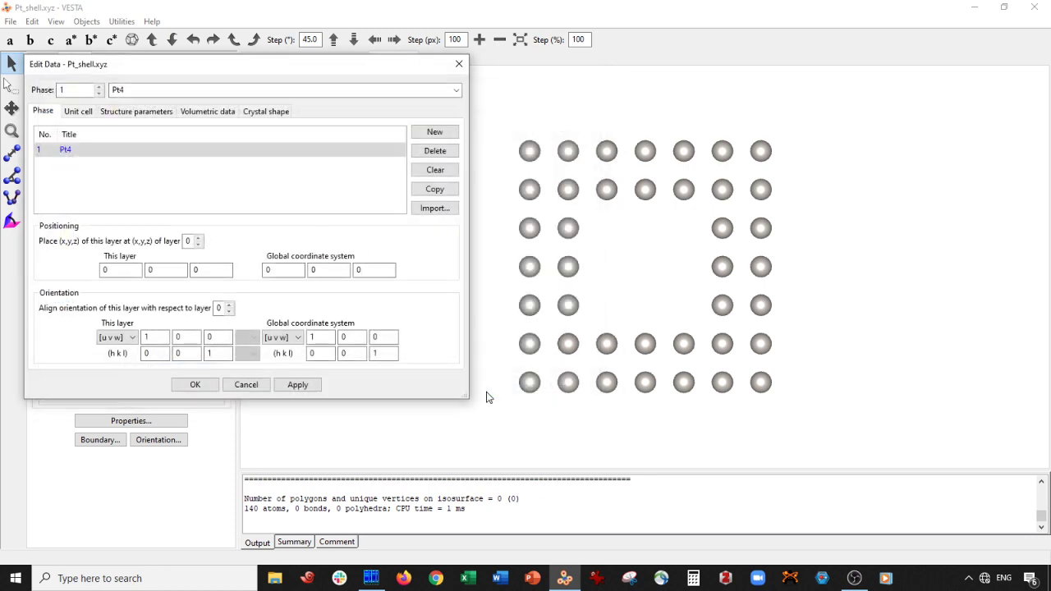
pyautogui.click(302, 386)
pyautogui.moveTo(649, 386); pyautogui.dragTo(535, 384)
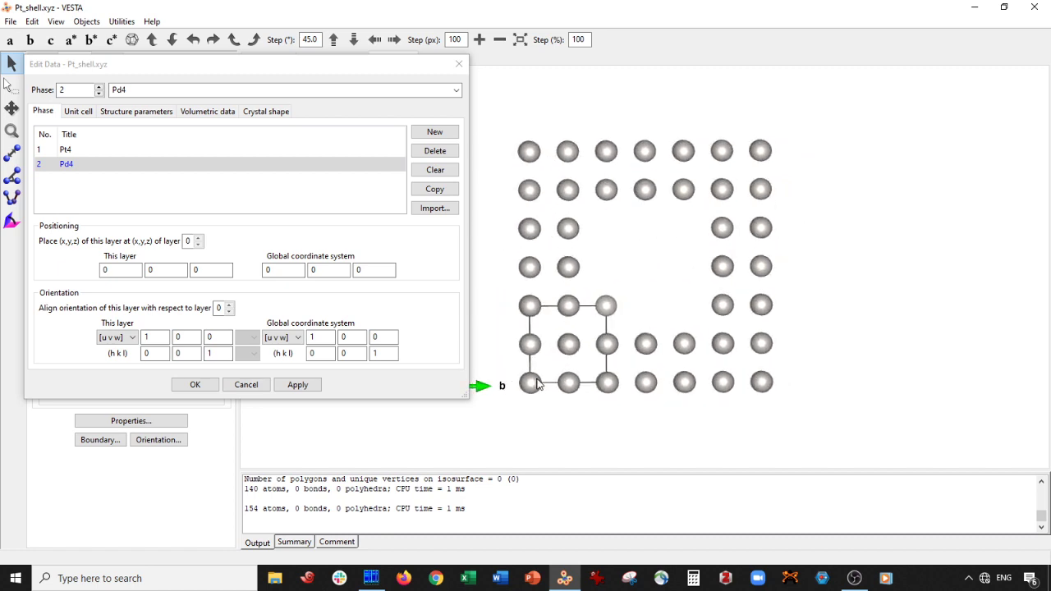
pyautogui.moveTo(362, 64); pyautogui.dragTo(191, 117)
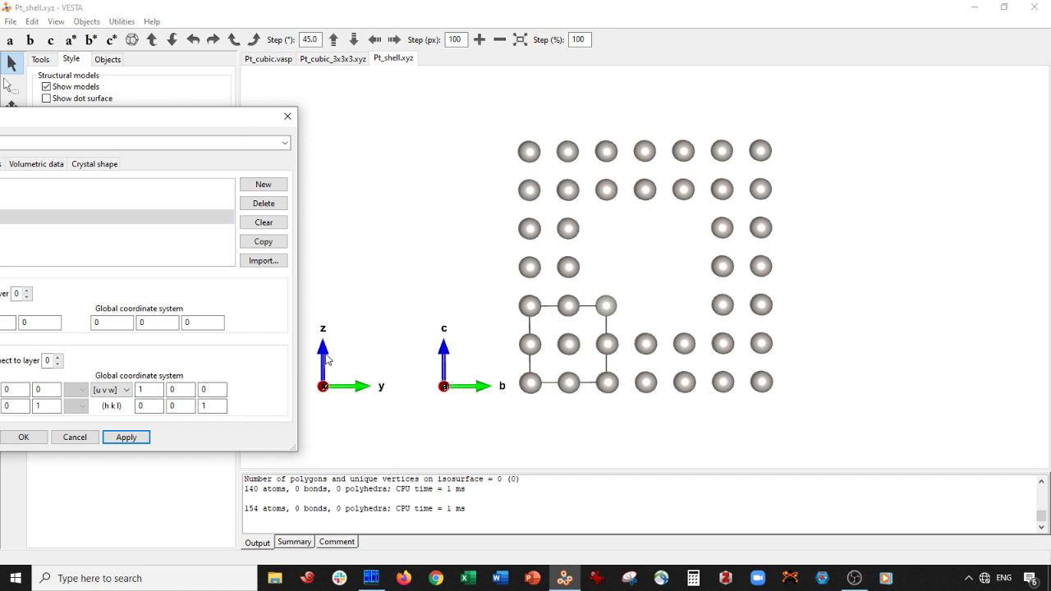
pyautogui.moveTo(194, 122); pyautogui.dragTo(221, 107)
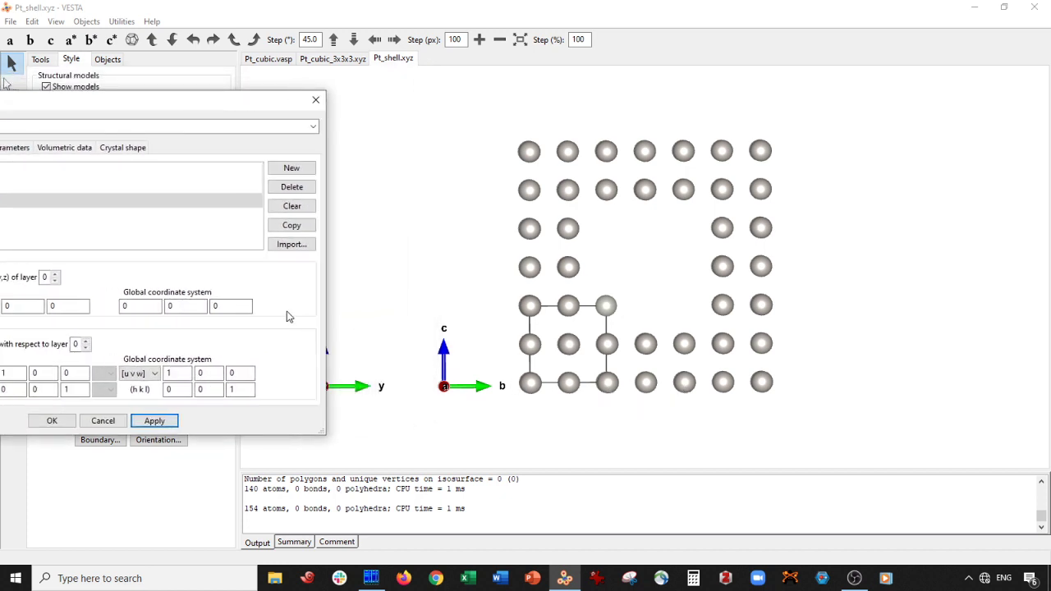
# Step: Shift the Pd4 phase to global position 0, 4, 4, applying each offset change
pyautogui.moveTo(182, 306); pyautogui.dragTo(152, 307)
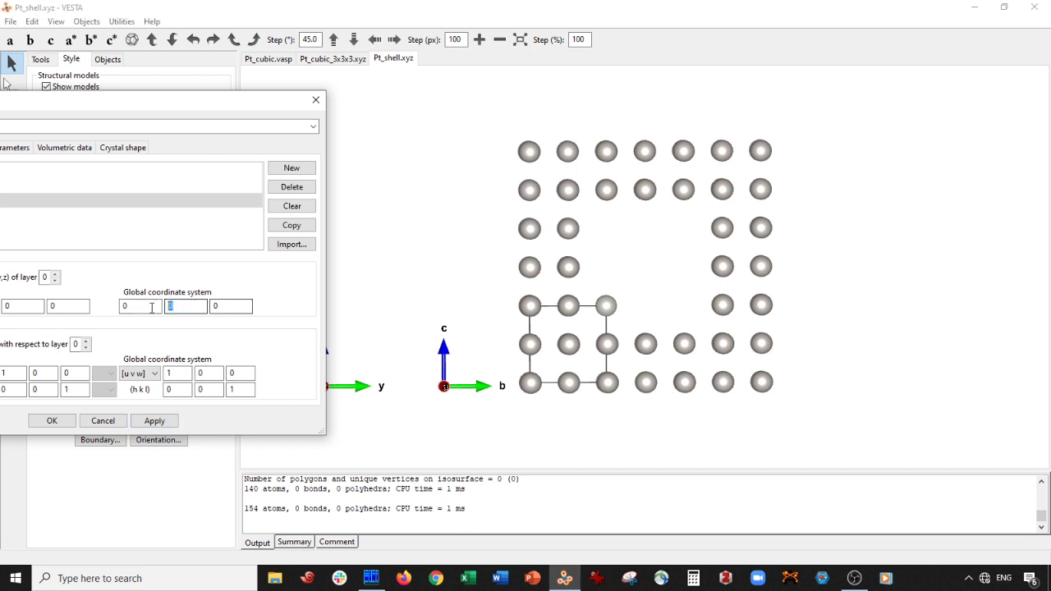
pyautogui.write('5')
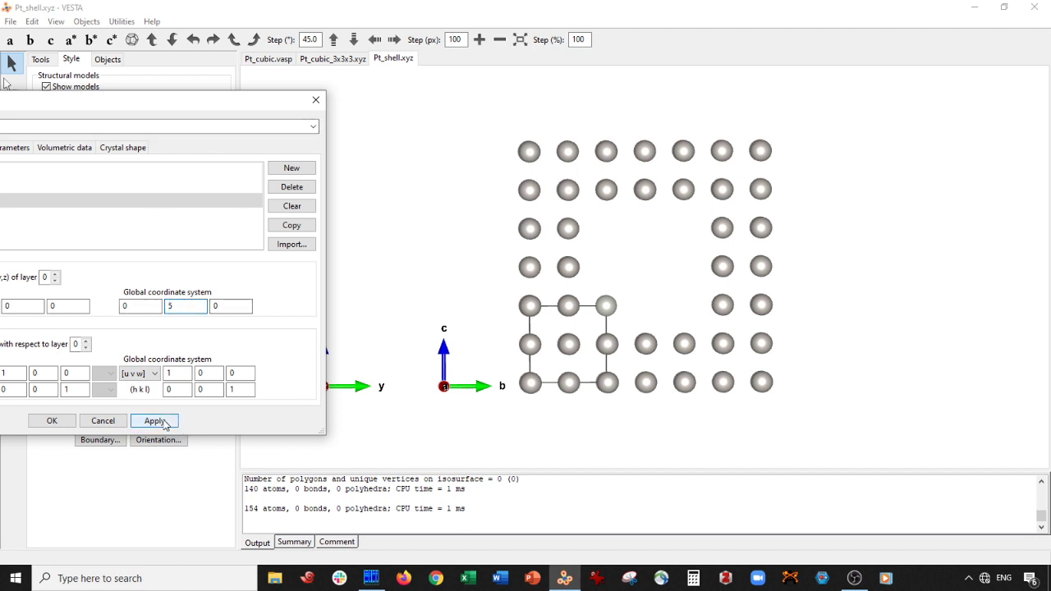
pyautogui.click(155, 421)
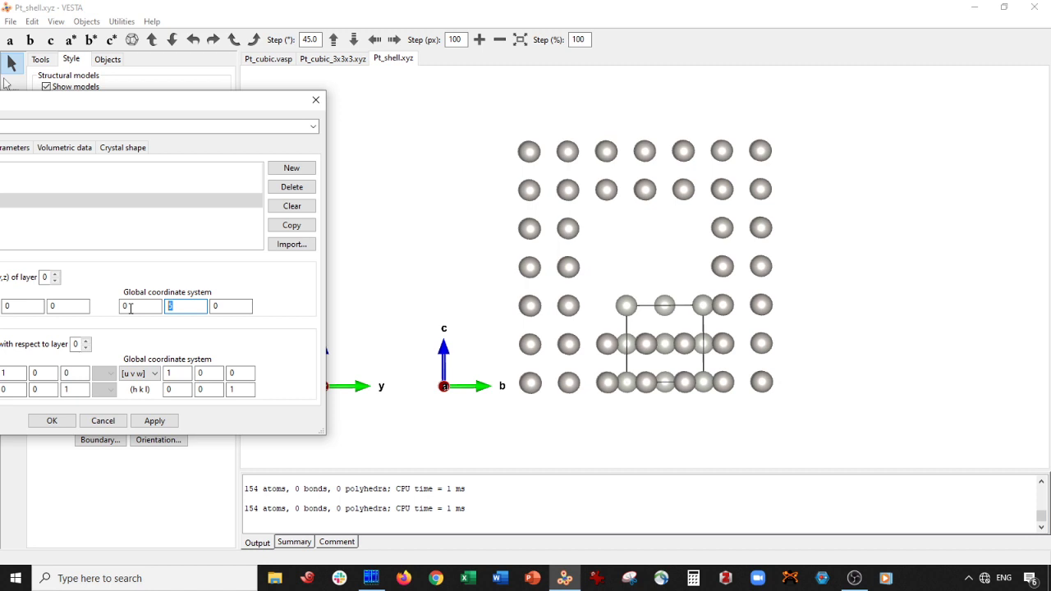
pyautogui.click(163, 422)
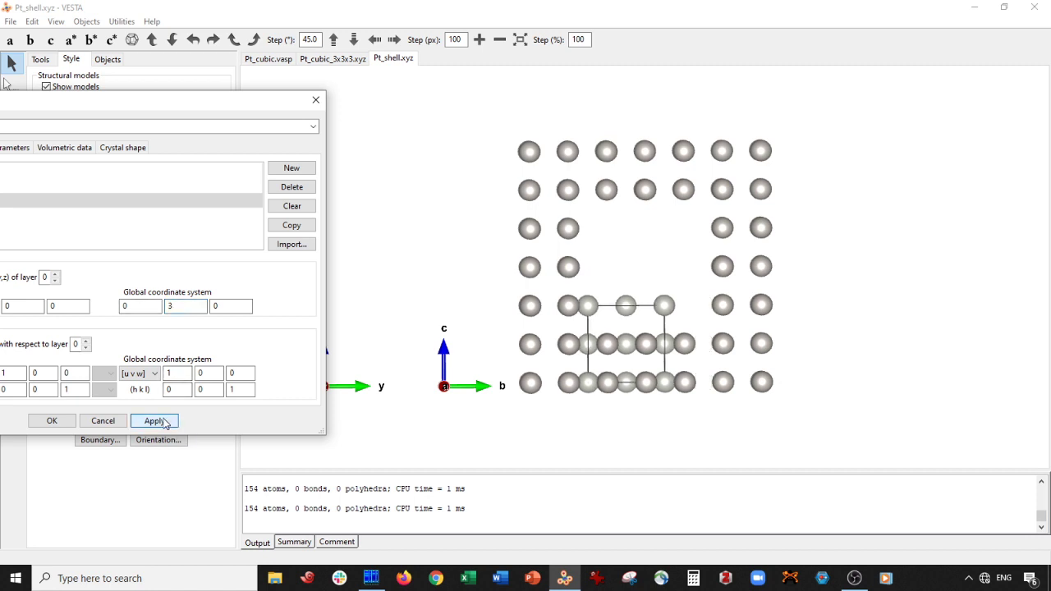
pyautogui.doubleClick(185, 306)
pyautogui.write('4')
pyautogui.click(164, 421)
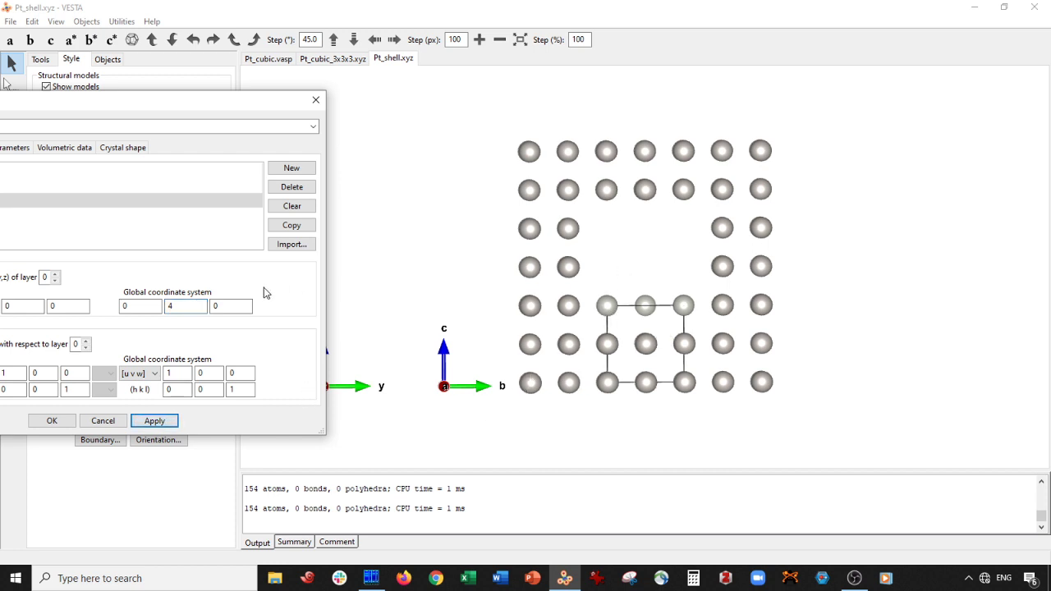
pyautogui.doubleClick(242, 306)
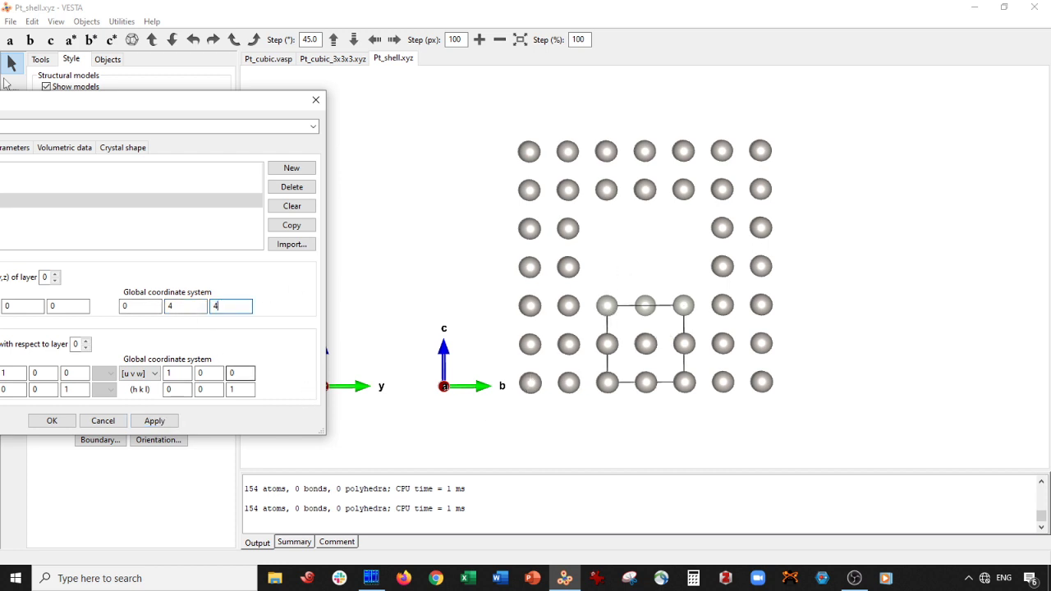
pyautogui.click(154, 420)
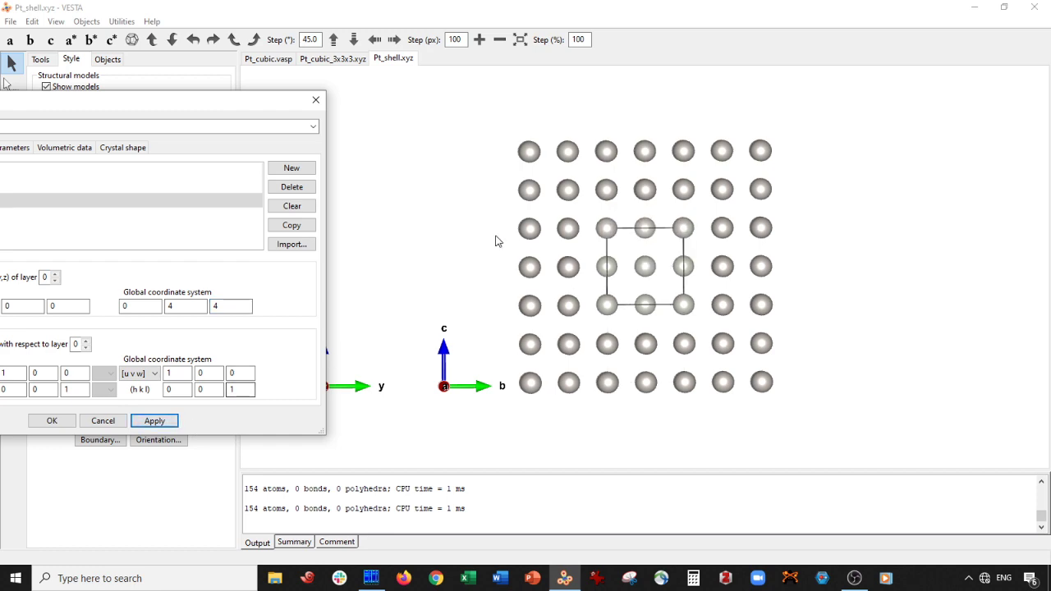
pyautogui.moveTo(419, 262); pyautogui.dragTo(801, 266)
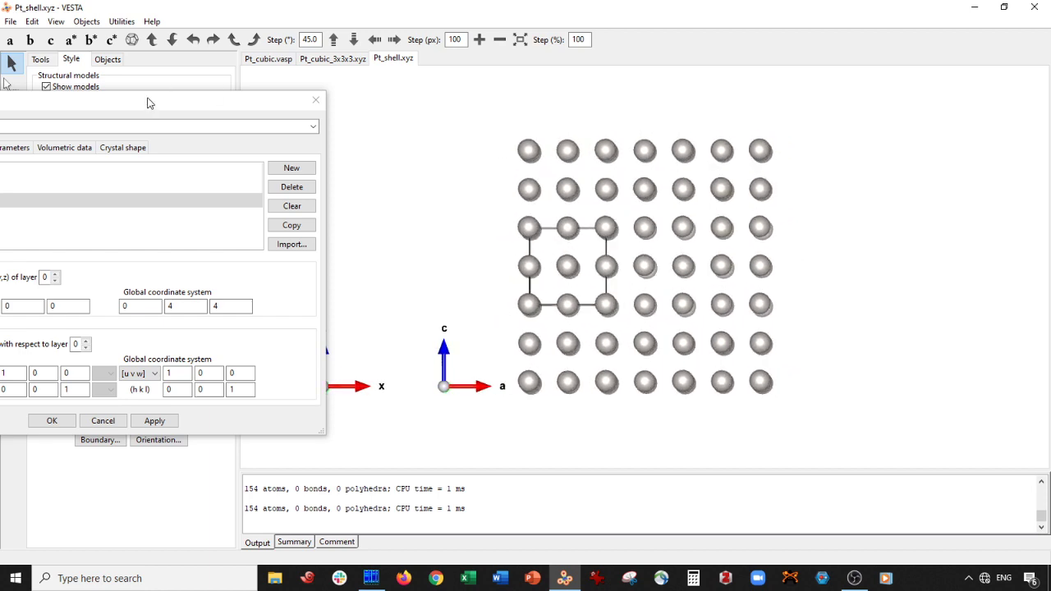
# Step: Transform the Pd4 cell with P11 = 3, making a = 11.86001 Å and 172 atoms
pyautogui.moveTo(148, 102); pyautogui.dragTo(318, 79)
pyautogui.click(102, 125)
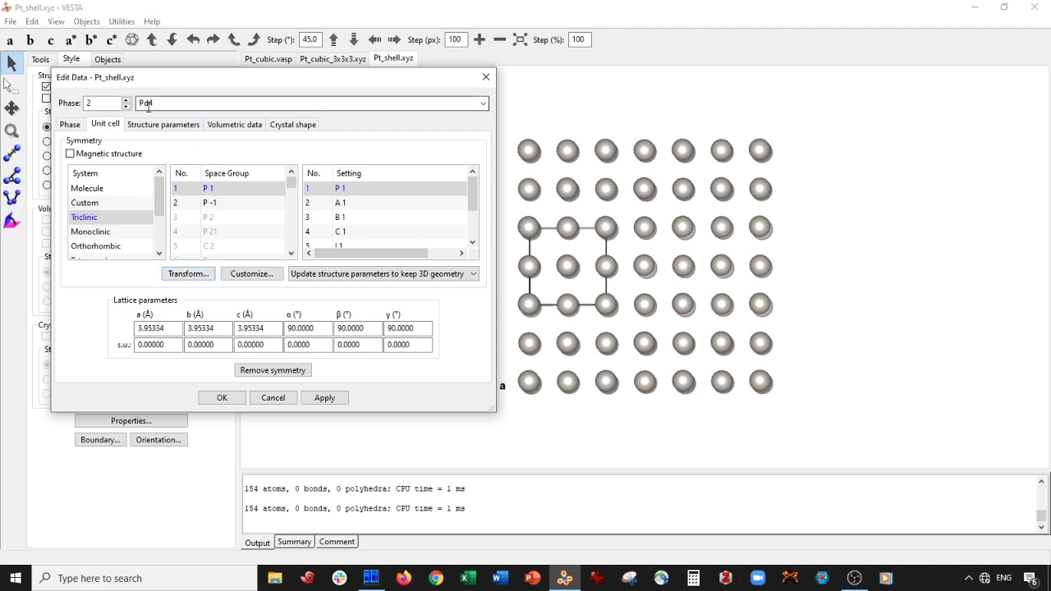
pyautogui.click(483, 103)
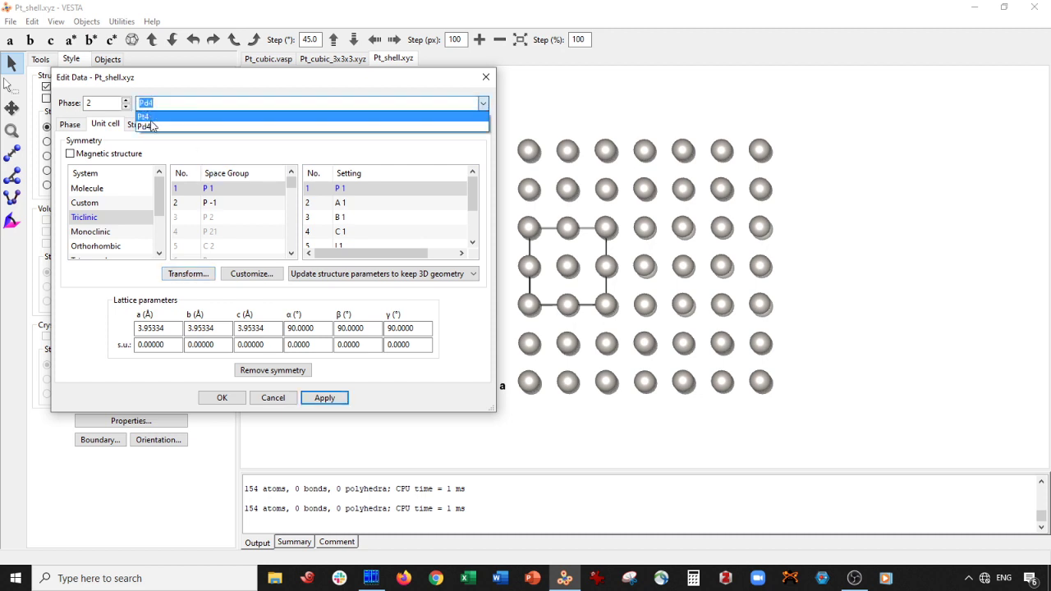
pyautogui.click(152, 125)
pyautogui.click(188, 274)
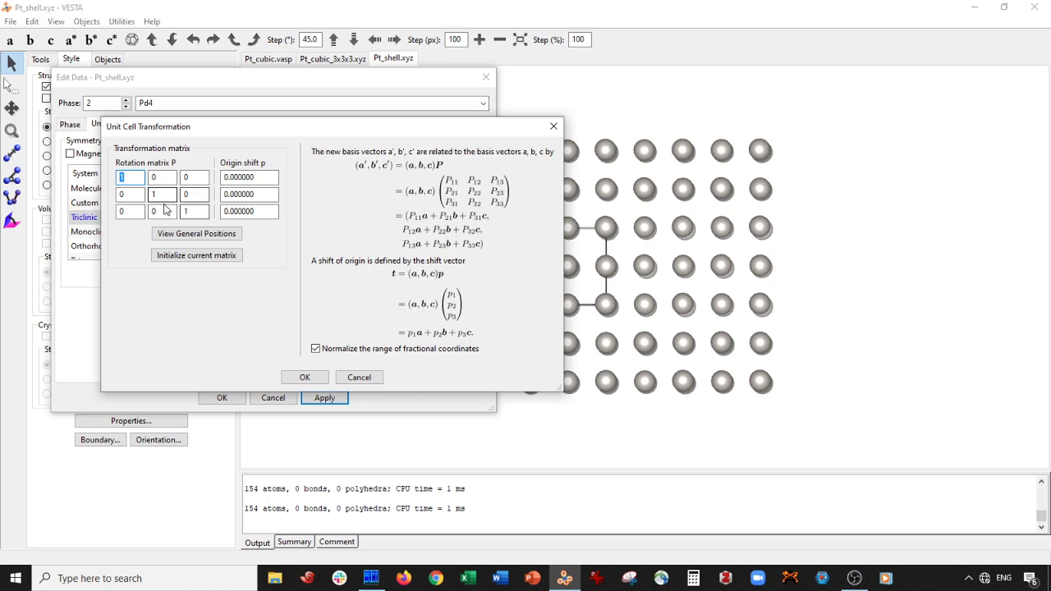
pyautogui.write('3')
pyautogui.click(306, 378)
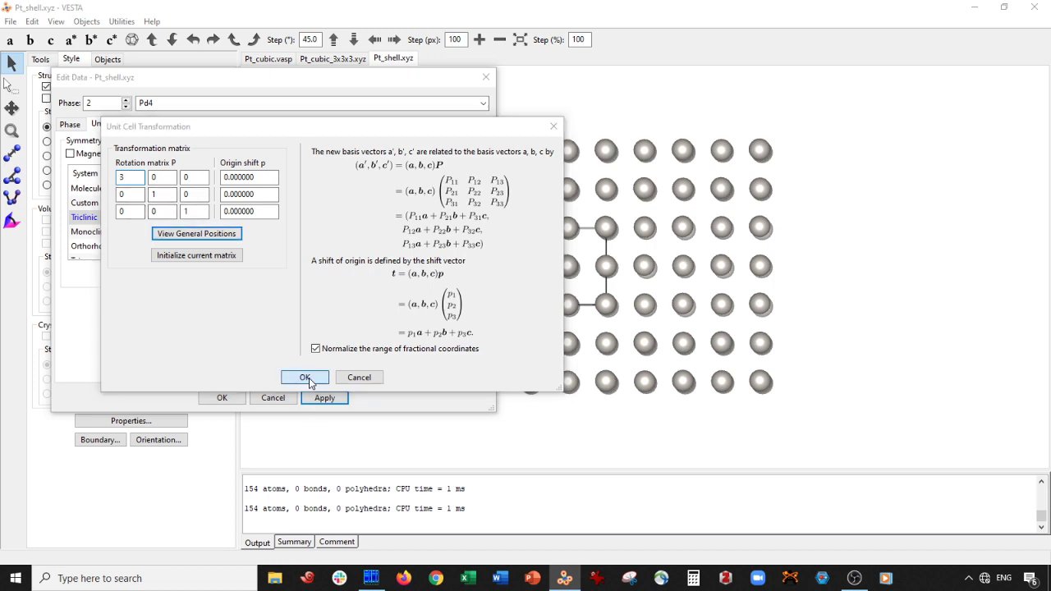
pyautogui.click(366, 279)
pyautogui.click(337, 300)
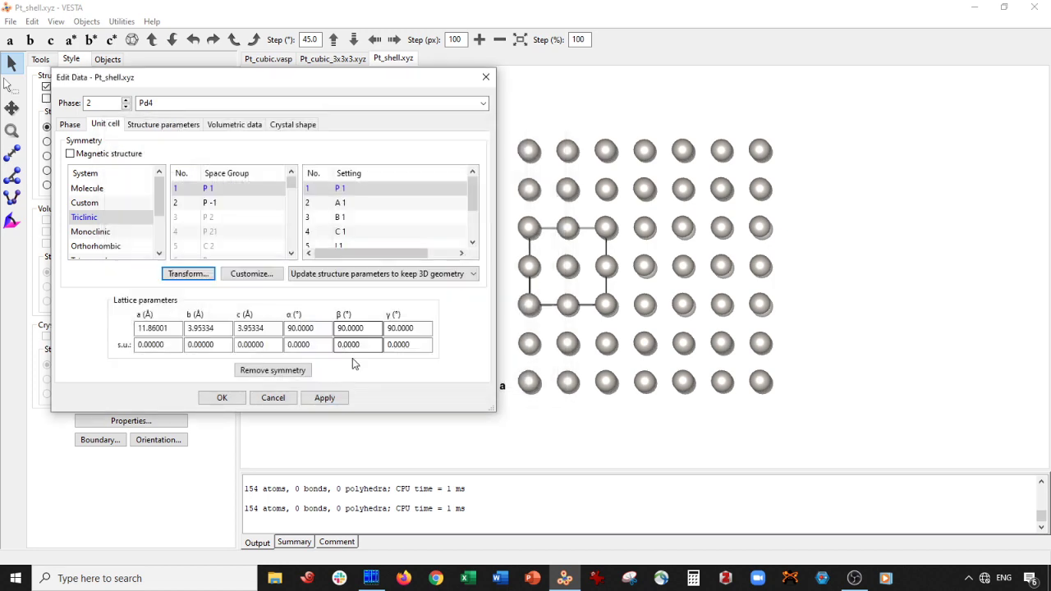
pyautogui.click(325, 398)
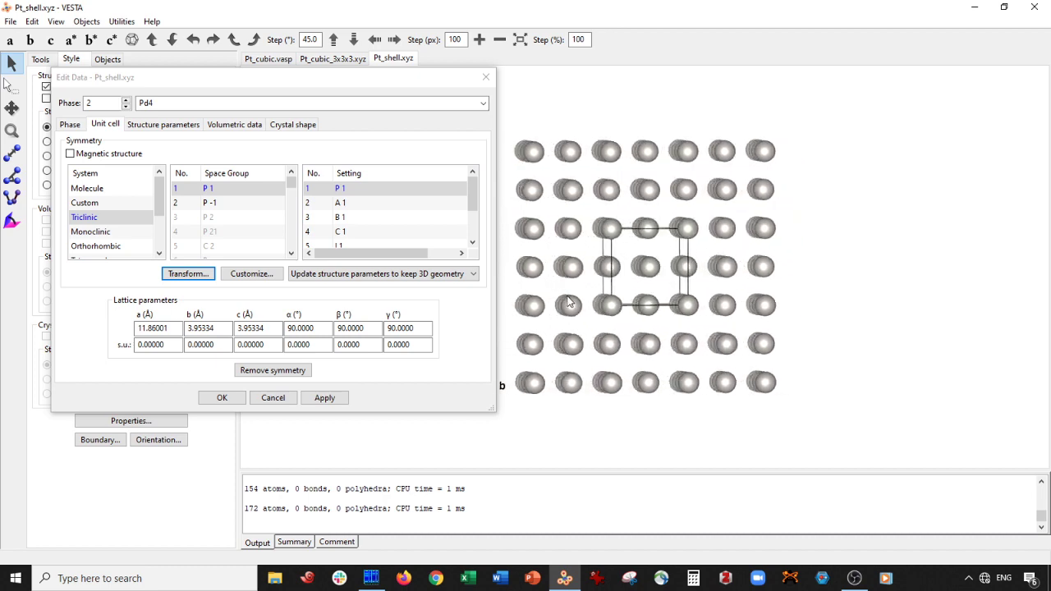
pyautogui.click(239, 398)
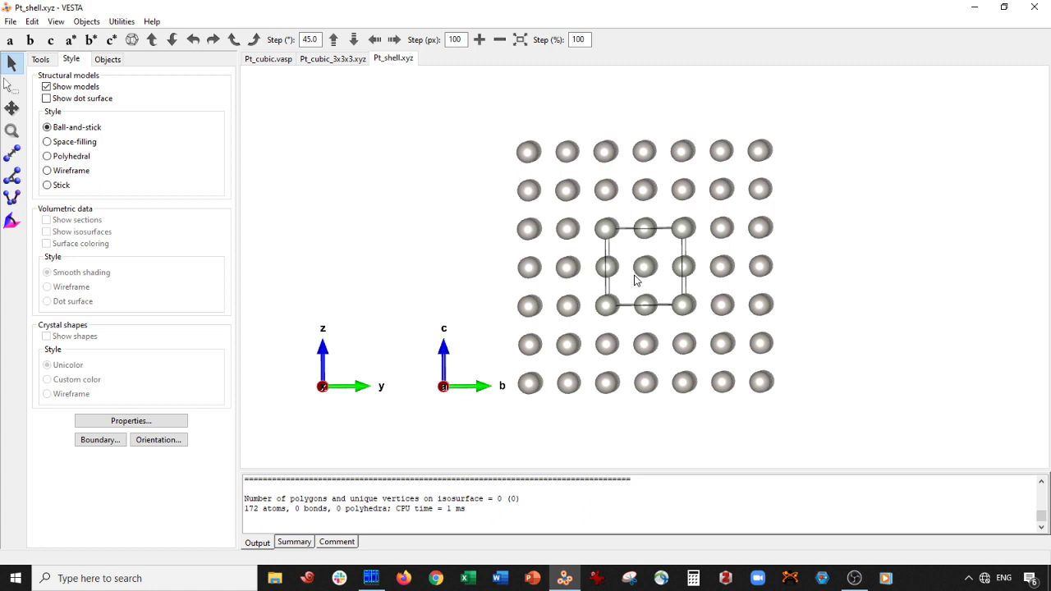
# Step: Colour the Pd atoms purple (RGB 128, 0, 128) in Atoms properties, leaving Pt grey
pyautogui.moveTo(634, 280); pyautogui.dragTo(638, 281)
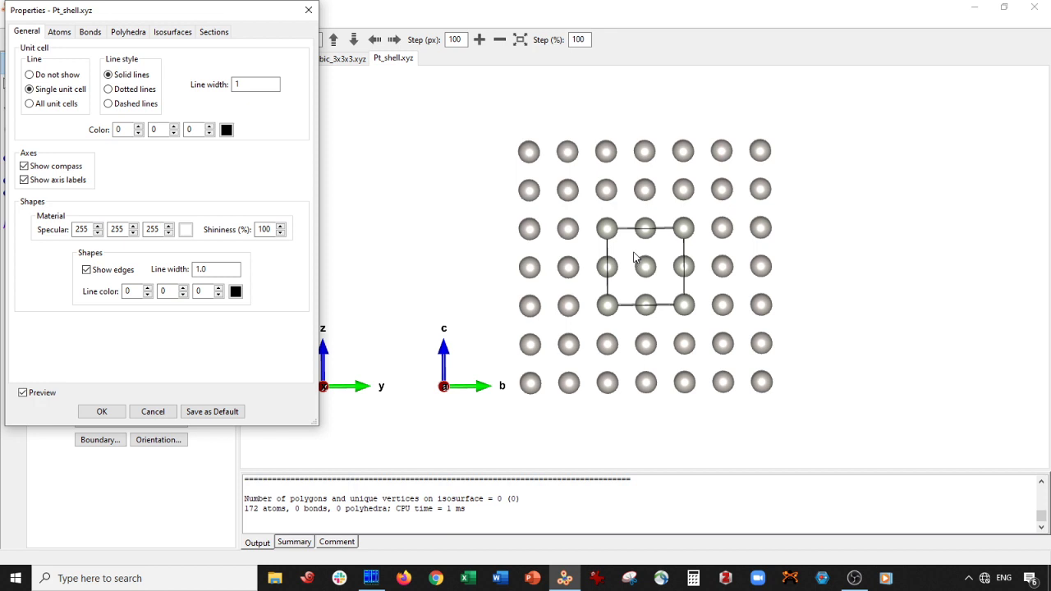
pyautogui.click(59, 32)
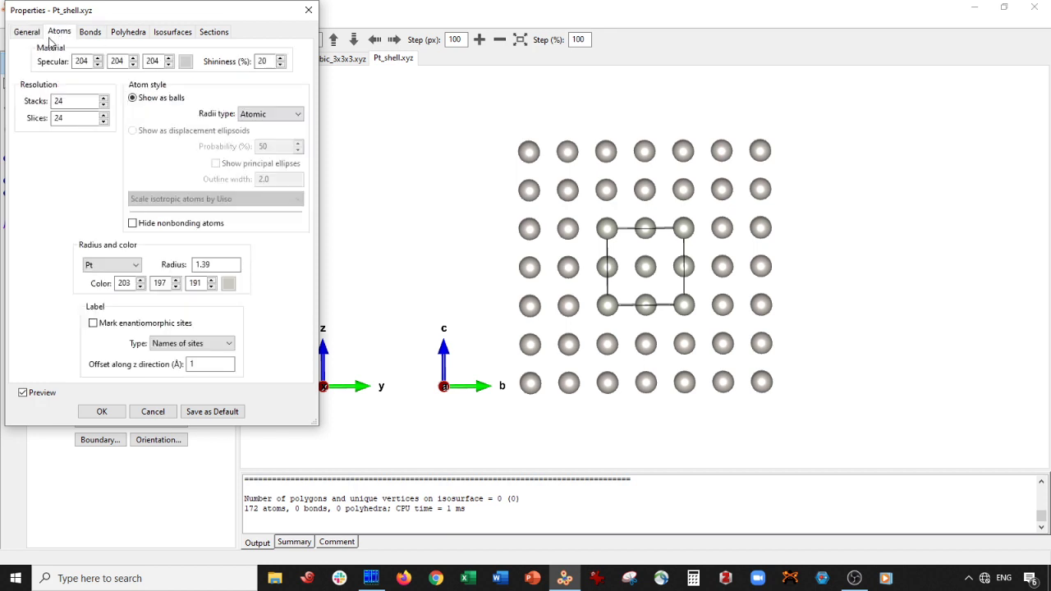
pyautogui.click(112, 264)
pyautogui.click(112, 287)
pyautogui.click(112, 264)
pyautogui.click(103, 297)
pyautogui.click(229, 284)
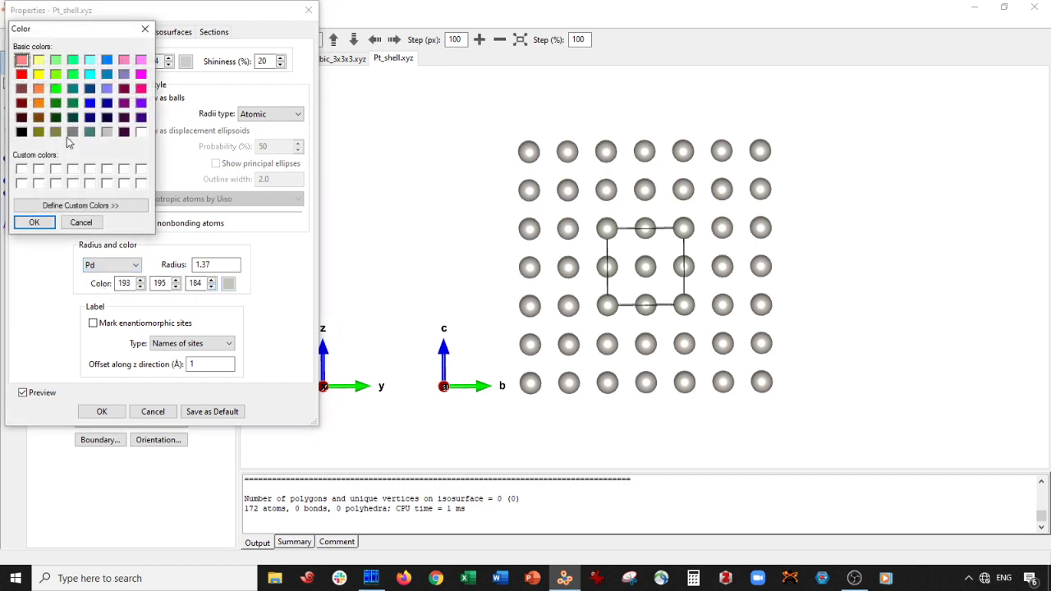
pyautogui.click(123, 103)
pyautogui.click(34, 222)
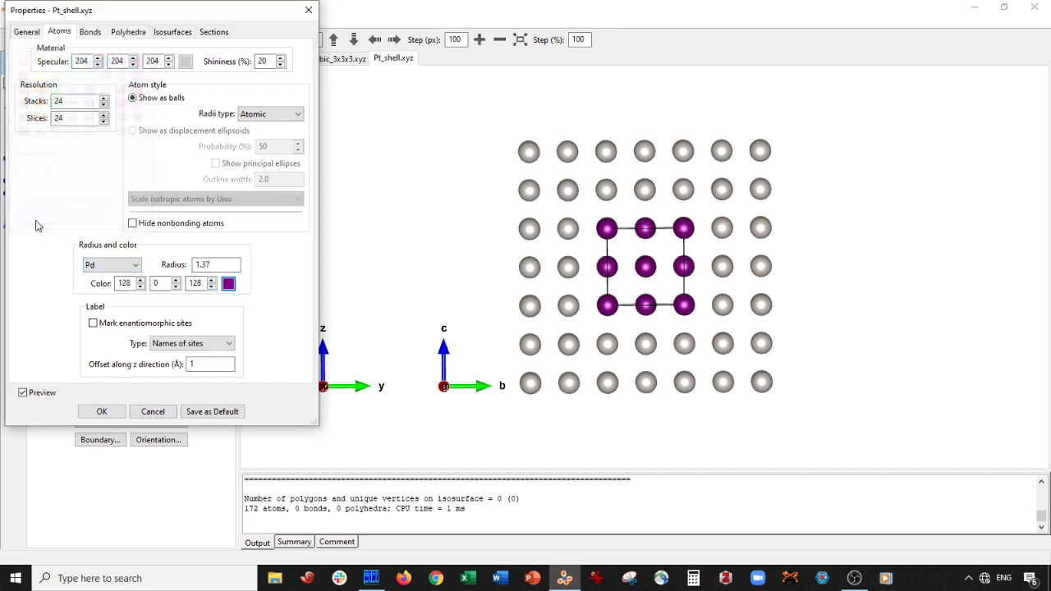
pyautogui.click(119, 415)
pyautogui.moveTo(357, 136); pyautogui.dragTo(735, 128)
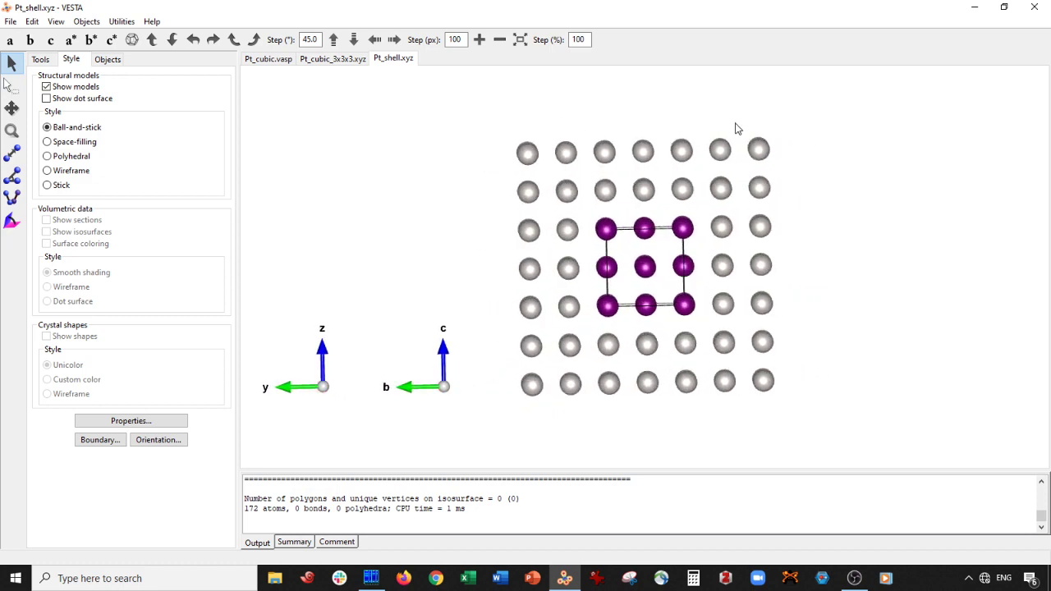
# Step: Export the nanowire as Pt_Pd_nw.xyz in XYZ format, declining to save hidden atoms
pyautogui.click(11, 22)
pyautogui.click(21, 132)
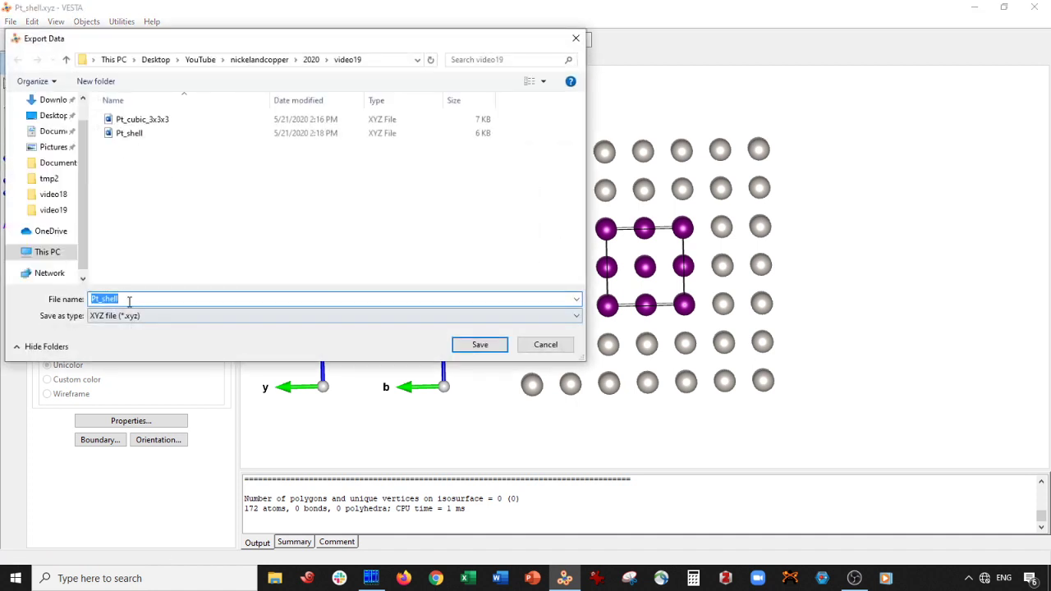
pyautogui.moveTo(128, 300); pyautogui.dragTo(38, 301)
pyautogui.write('Pt_')
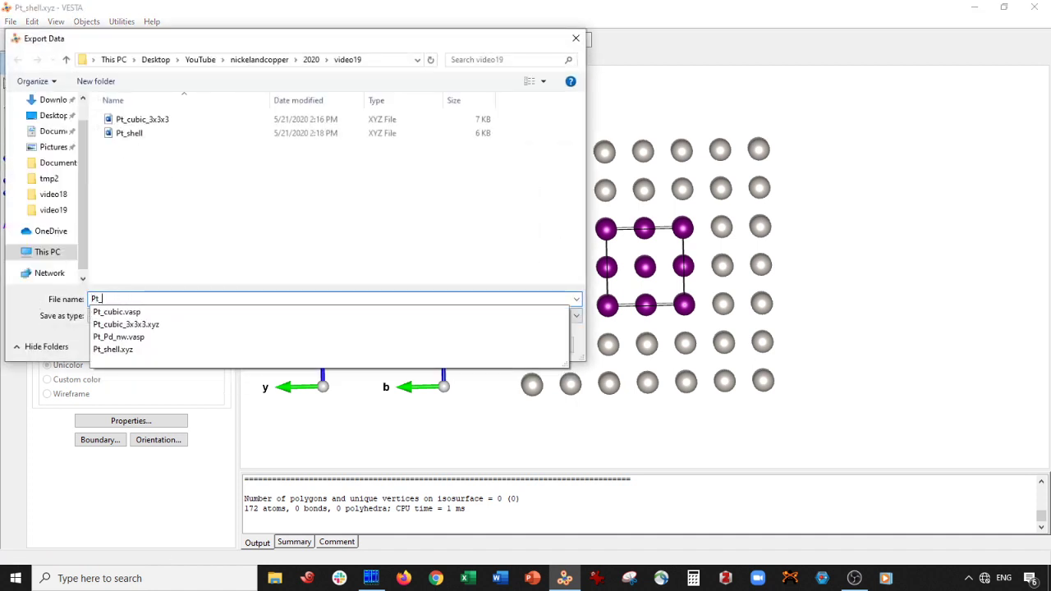
pyautogui.write('Pd')
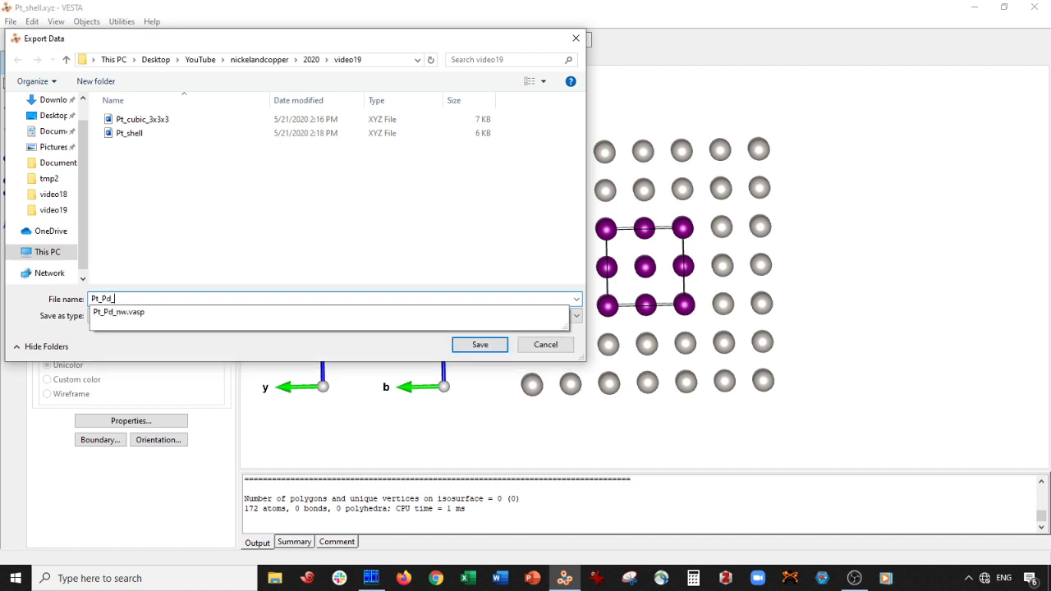
pyautogui.write('_nw')
pyautogui.click(173, 358)
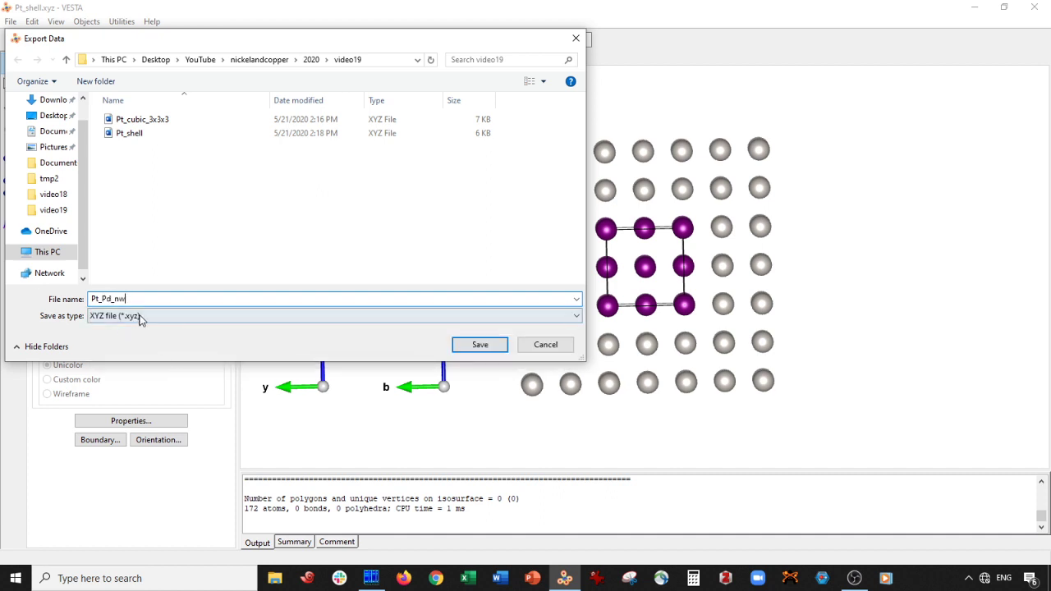
pyautogui.click(485, 345)
pyautogui.click(610, 299)
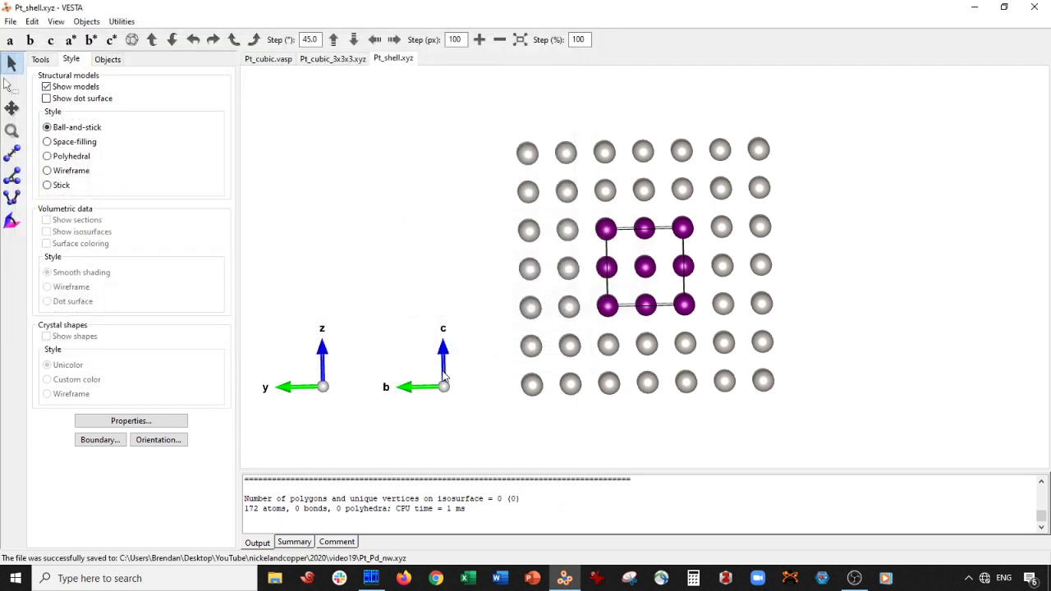
pyautogui.click(371, 578)
# Step: Copy all atom coordinate lines from Pt_Pd_nw.xyz in Far Manager's editor
pyautogui.click(594, 151)
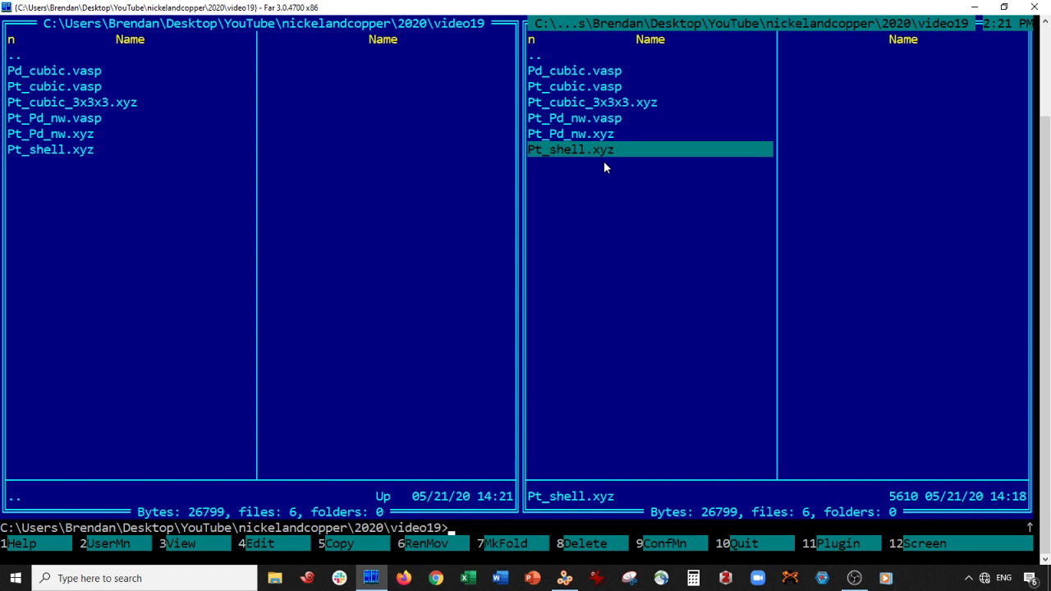
pyautogui.press('Up')
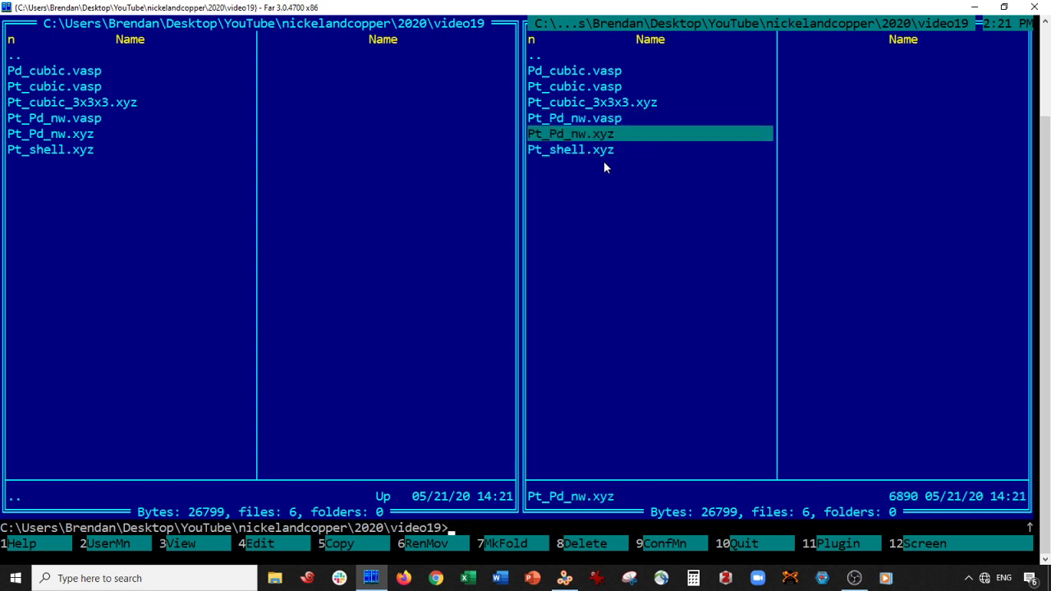
pyautogui.press('F4')
pyautogui.hotkey('ctrl', 'Home')
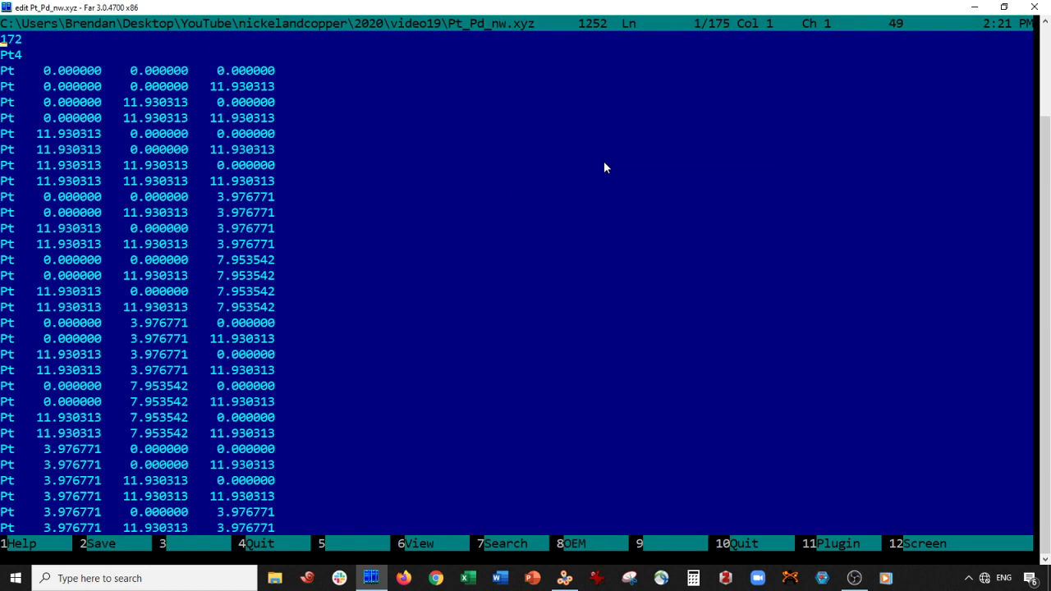
pyautogui.press('Down')
pyautogui.press('Down')
pyautogui.hotkey('shift', 'Down')
pyautogui.hotkey('shift', 'Down')
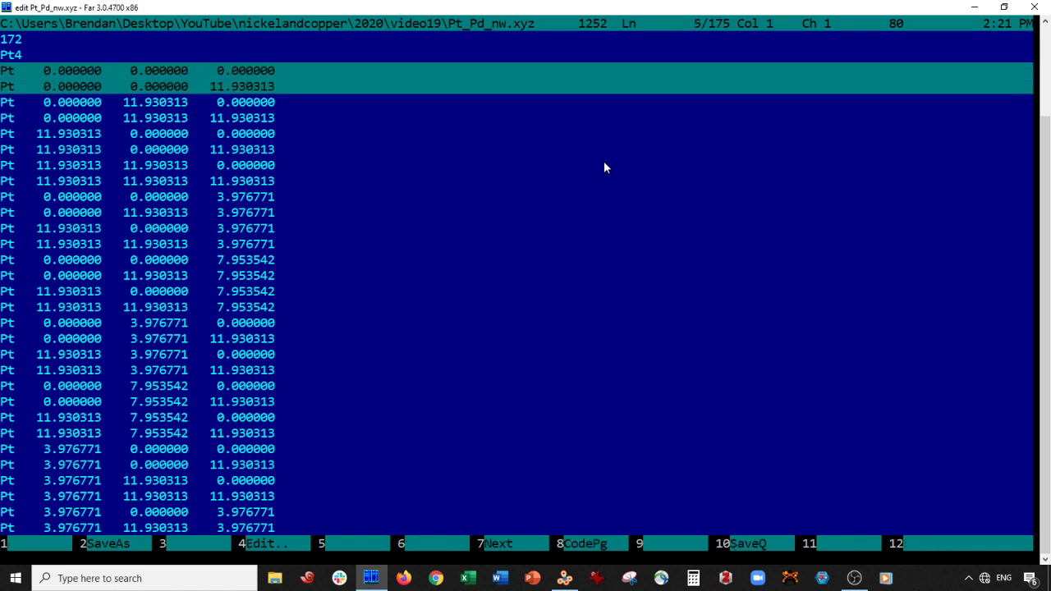
pyautogui.hotkey('shift', 'Down')
pyautogui.hotkey('shift', 'Down')
pyautogui.hotkey('shift', 'Down')
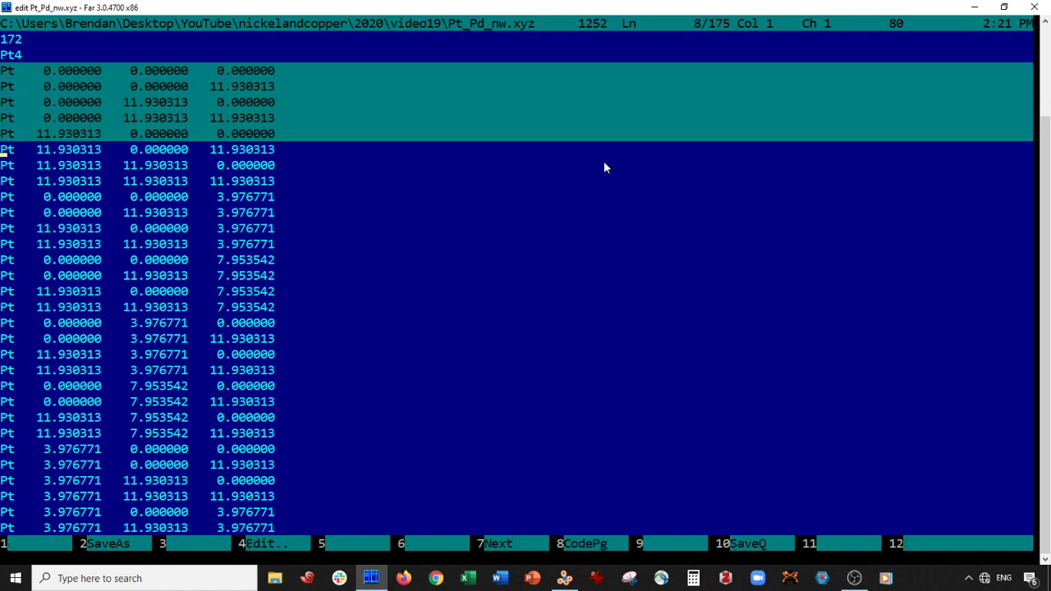
pyautogui.hotkey('shift', 'pagedown')
pyautogui.hotkey('shift', 'pagedown')
pyautogui.hotkey('shift', 'pagedown')
pyautogui.hotkey('shift', 'pagedown')
pyautogui.hotkey('shift', 'pagedown')
pyautogui.hotkey('shift', 'pagedown')
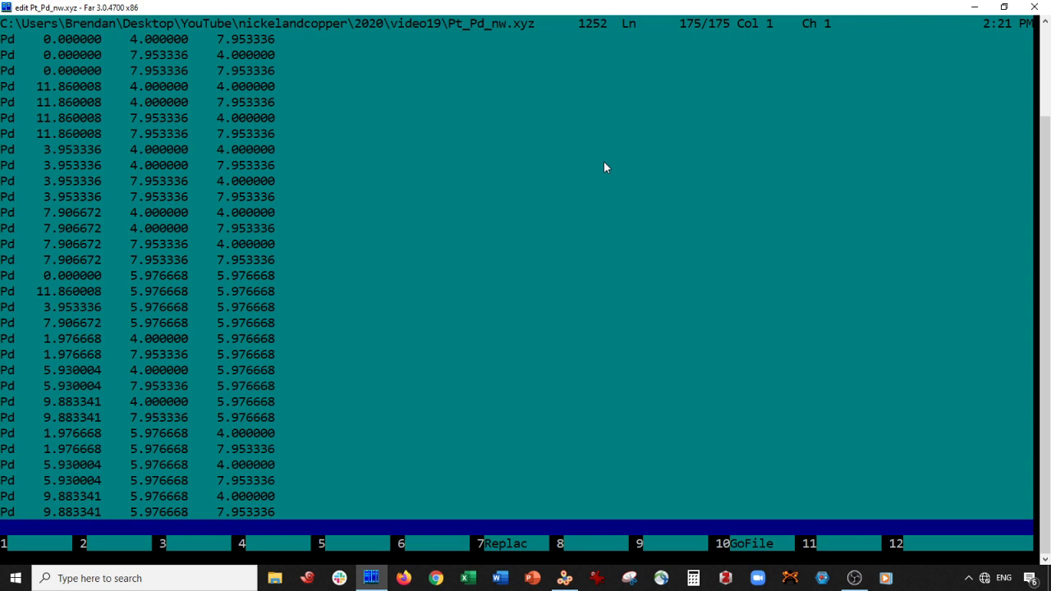
pyautogui.press('F10')
# Step: Replace the old coordinates in Pt_Pd_nw.vasp with the copied Pt and Pd lines
pyautogui.press('Up')
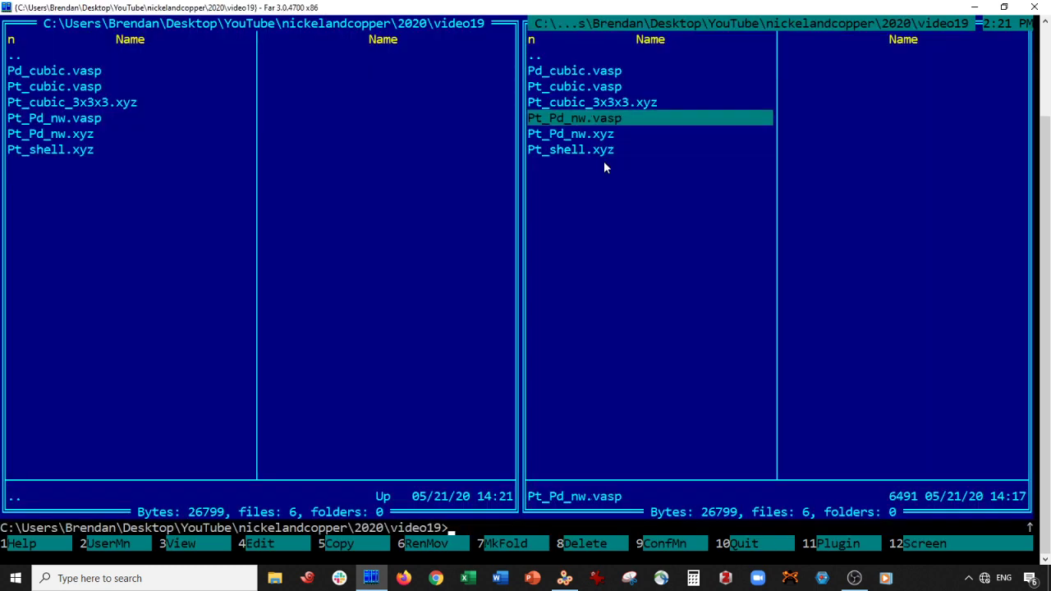
pyautogui.press('F4')
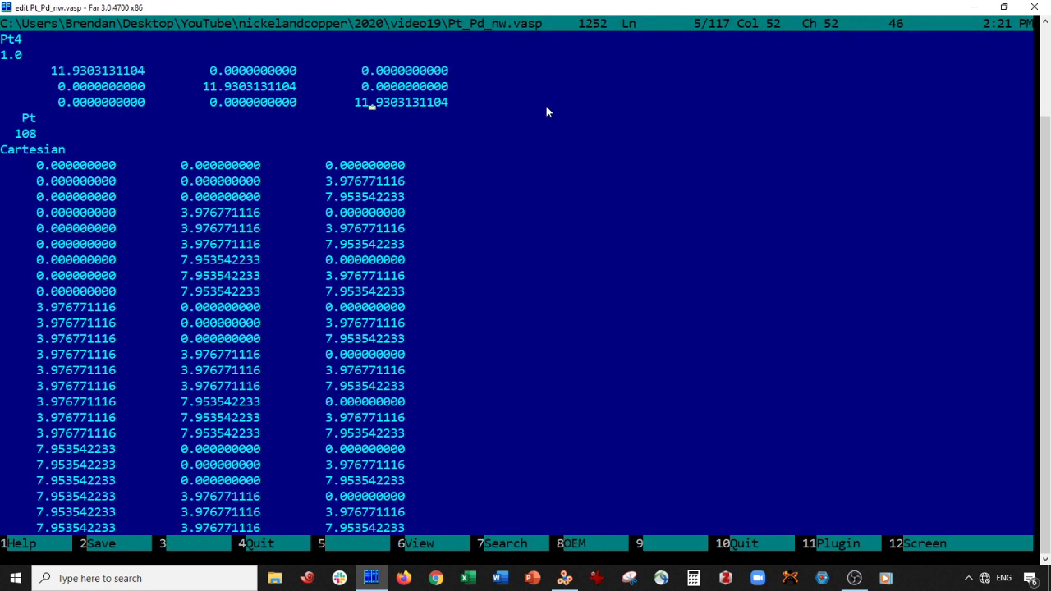
pyautogui.click(3, 166)
pyautogui.hotkey('shift', 'Down')
pyautogui.hotkey('shift', 'pagedown')
pyautogui.hotkey('shift', 'pagedown')
pyautogui.hotkey('shift', 'pagedown')
pyautogui.hotkey('shift', 'pagedown')
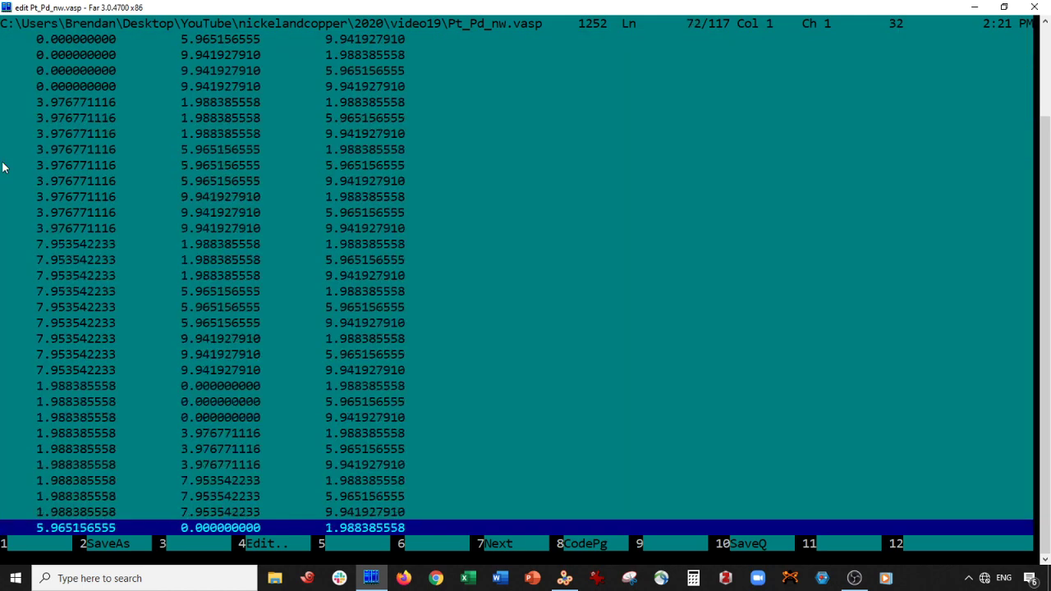
pyautogui.hotkey('ctrl', 'v')
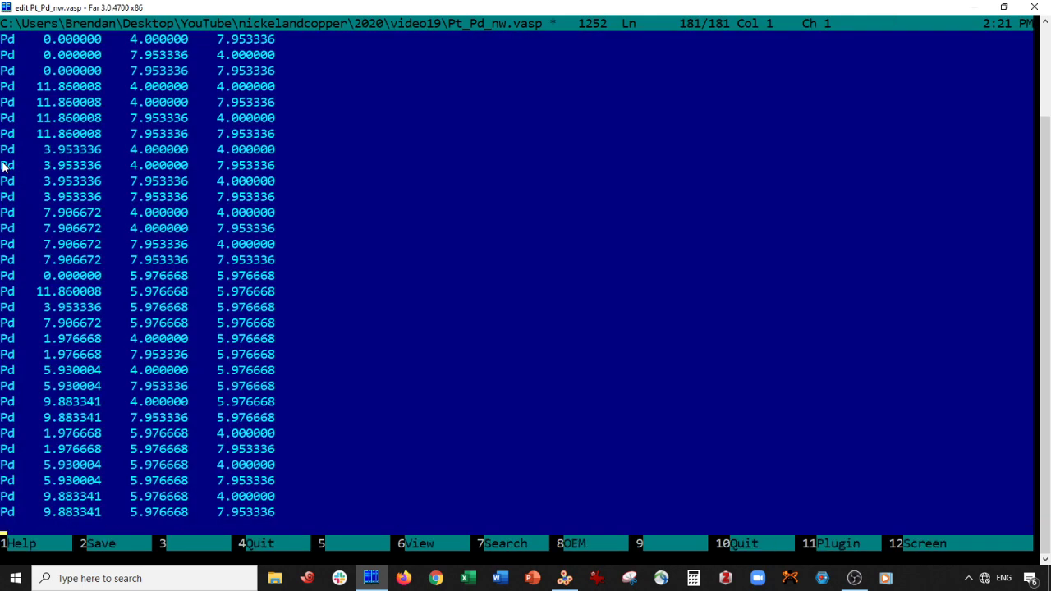
# Step: Change the title line of Pt_Pd_nw.vasp from Pt4 to Pt_Pb_nw
pyautogui.press('pageup')
pyautogui.press('pageup')
pyautogui.press('pageup')
pyautogui.press('pageup')
pyautogui.press('pageup')
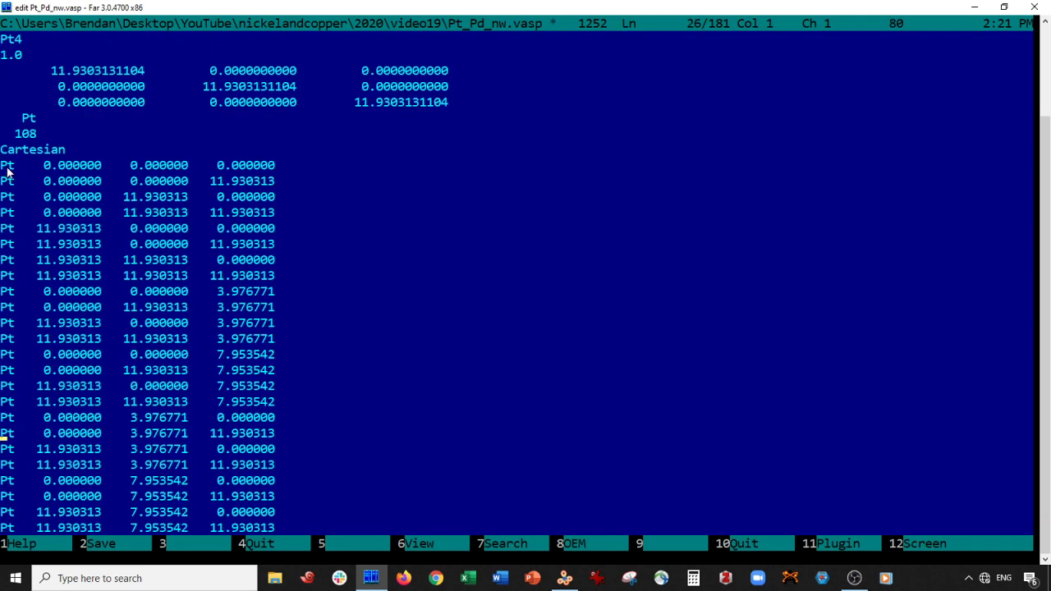
pyautogui.click(258, 164)
pyautogui.press('Up')
pyautogui.press('Up')
pyautogui.press('Up')
pyautogui.click(22, 44)
pyautogui.press('Delete')
pyautogui.write('_P')
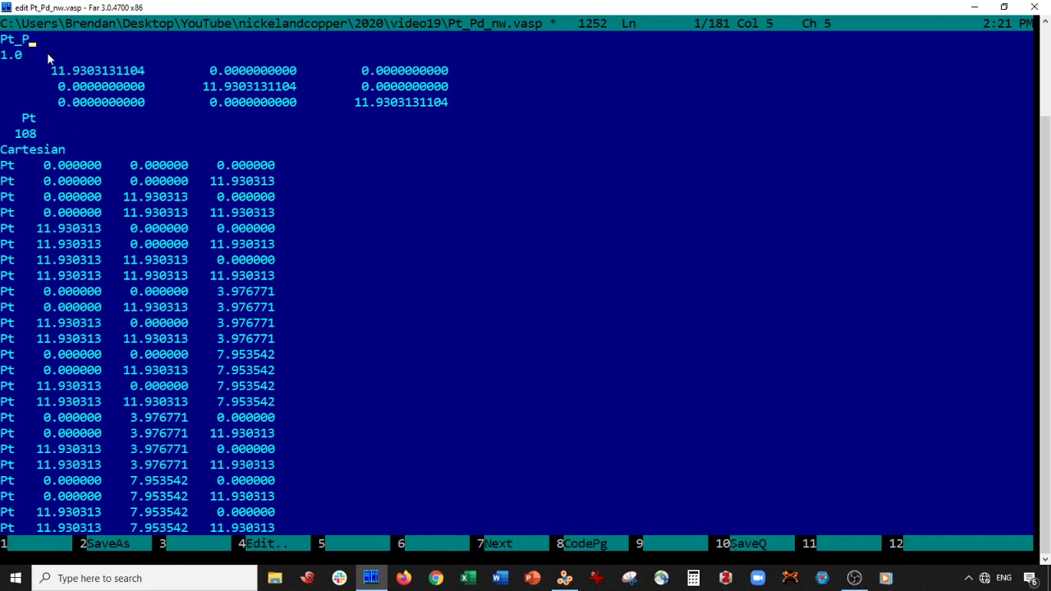
pyautogui.write('b_nw')
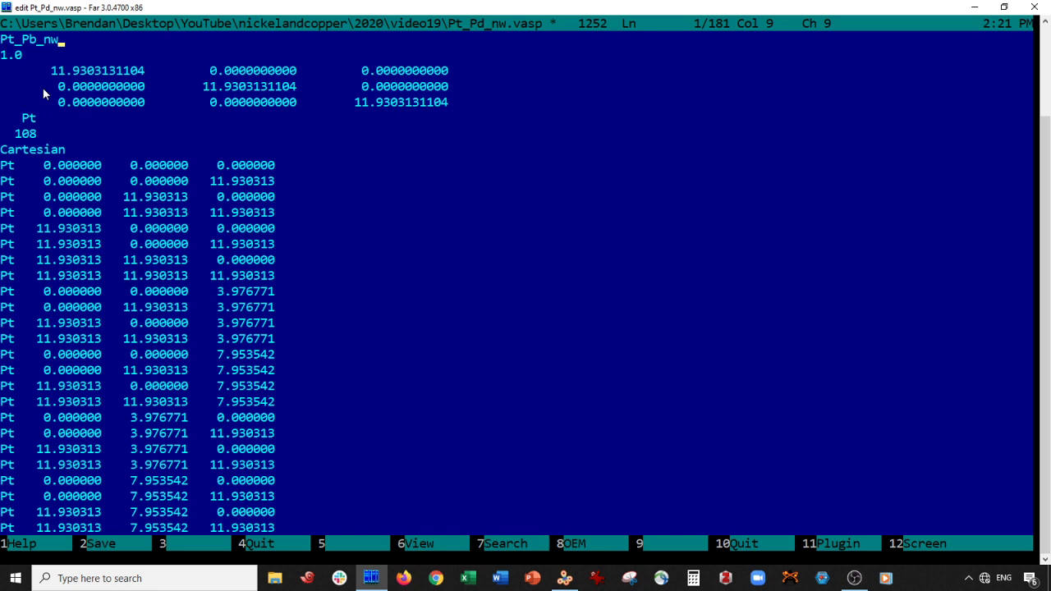
pyautogui.click(565, 577)
# Step: Check the Pt4 and Pd4 phases in VESTA's Edit Data Phase dialog, then close it
pyautogui.click(32, 21)
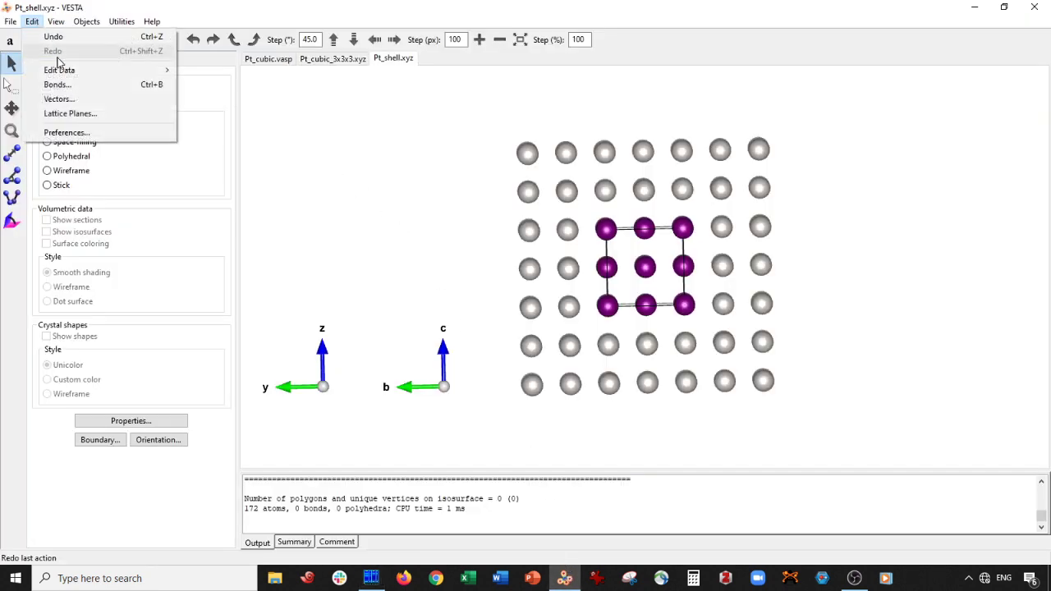
pyautogui.moveTo(86, 71)
pyautogui.click(204, 74)
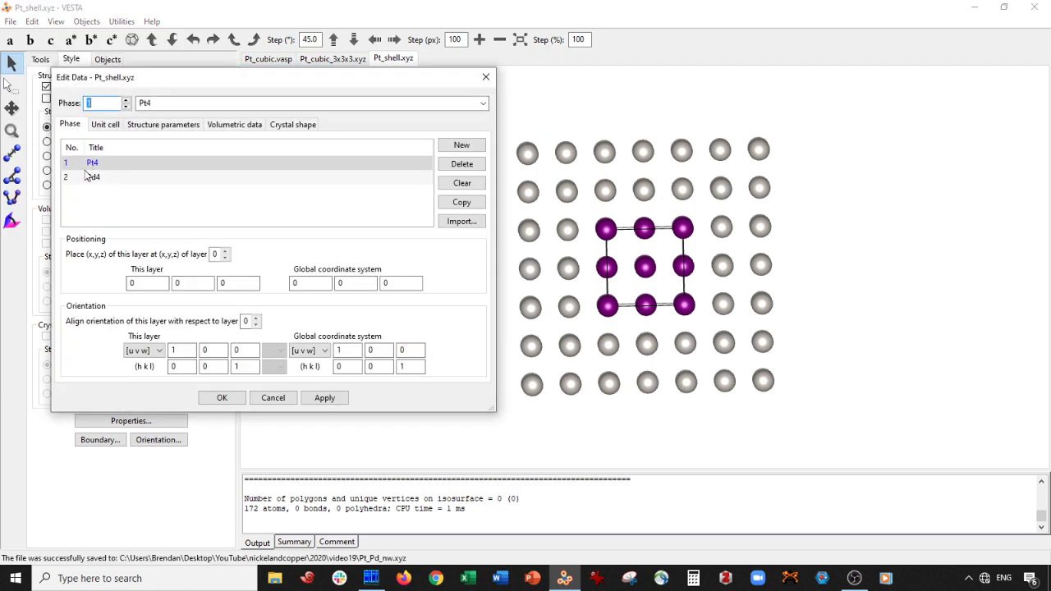
pyautogui.click(486, 76)
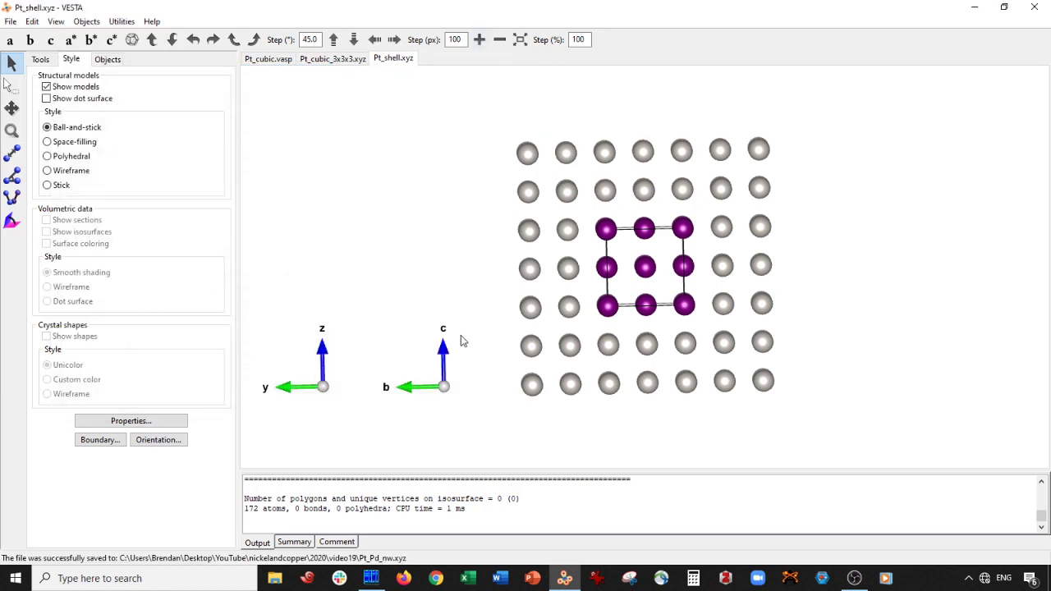
pyautogui.click(371, 578)
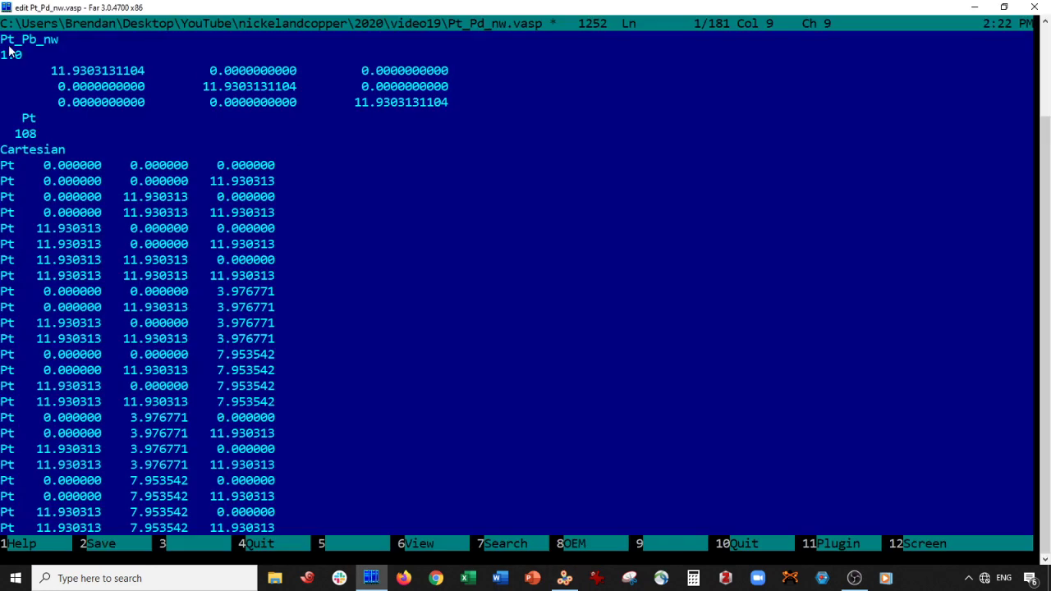
# Step: Correct the title to Pt_Pd_nw and make the element line read Pt Pd
pyautogui.press('Left')
pyautogui.press('Left')
pyautogui.press('Left')
pyautogui.press('Left')
pyautogui.press('Left')
pyautogui.press('Right')
pyautogui.press('Delete')
pyautogui.write('d')
pyautogui.click(49, 120)
pyautogui.write('Pb')
pyautogui.press('BackSpace')
pyautogui.write('d')
# Step: Find the last Pt coordinate line, line 148, to count the Pt atoms
pyautogui.click(17, 169)
pyautogui.scroll(-15, 82, 246)
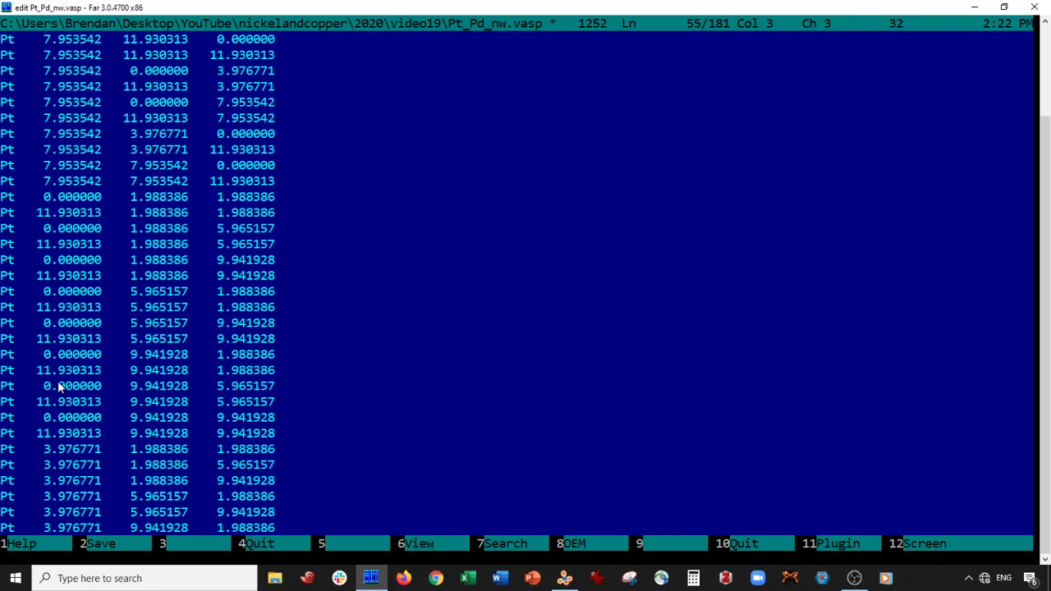
pyautogui.scroll(-20, 58, 387)
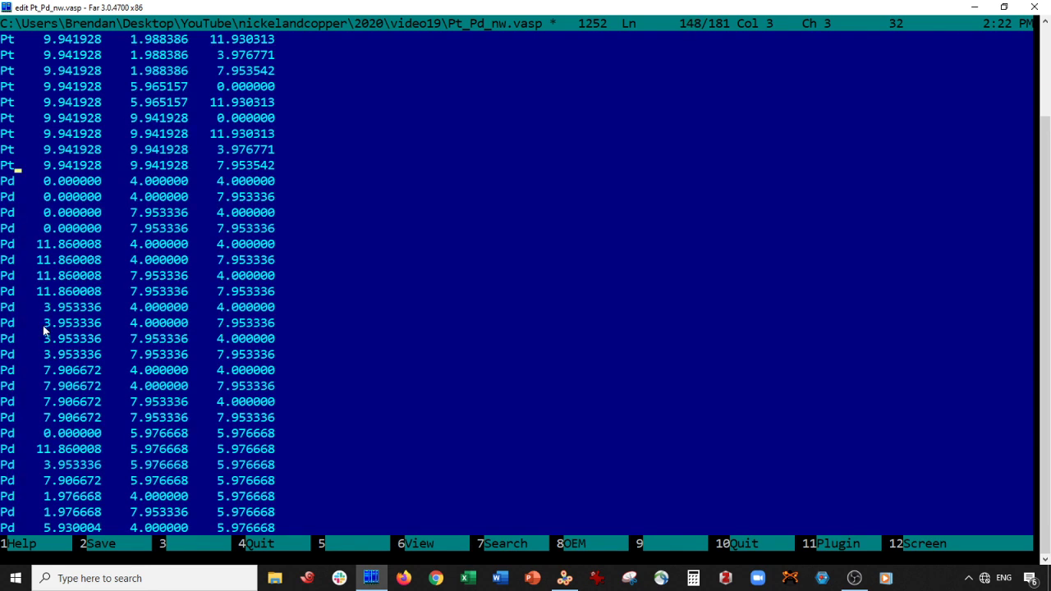
pyautogui.click(12, 169)
pyautogui.click(693, 578)
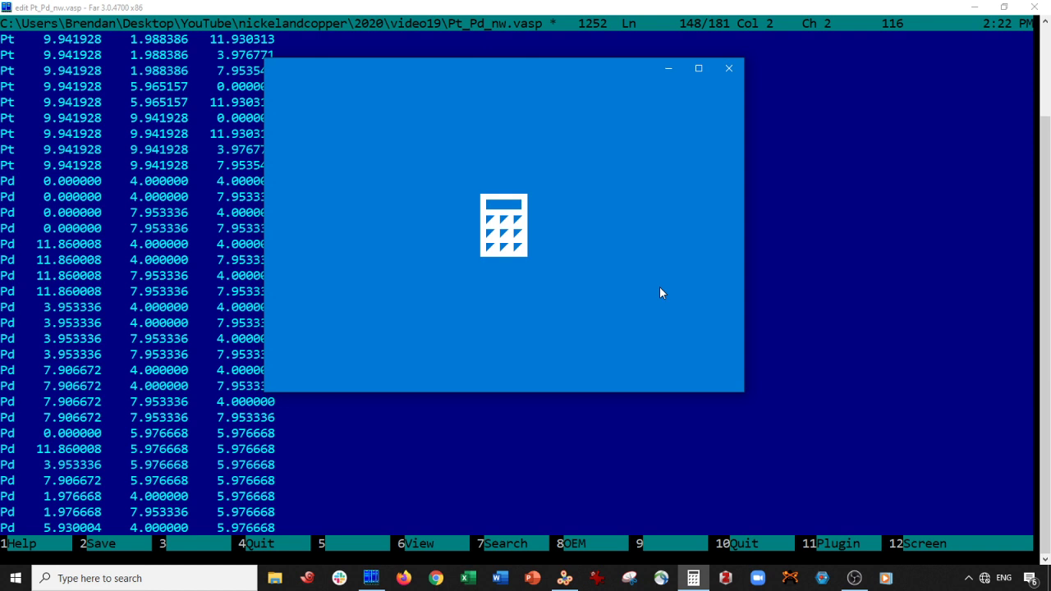
# Step: Compute 140 Pt atoms (148 − 9 + 1) and change the Pt count from 108 to 140
pyautogui.write('1')
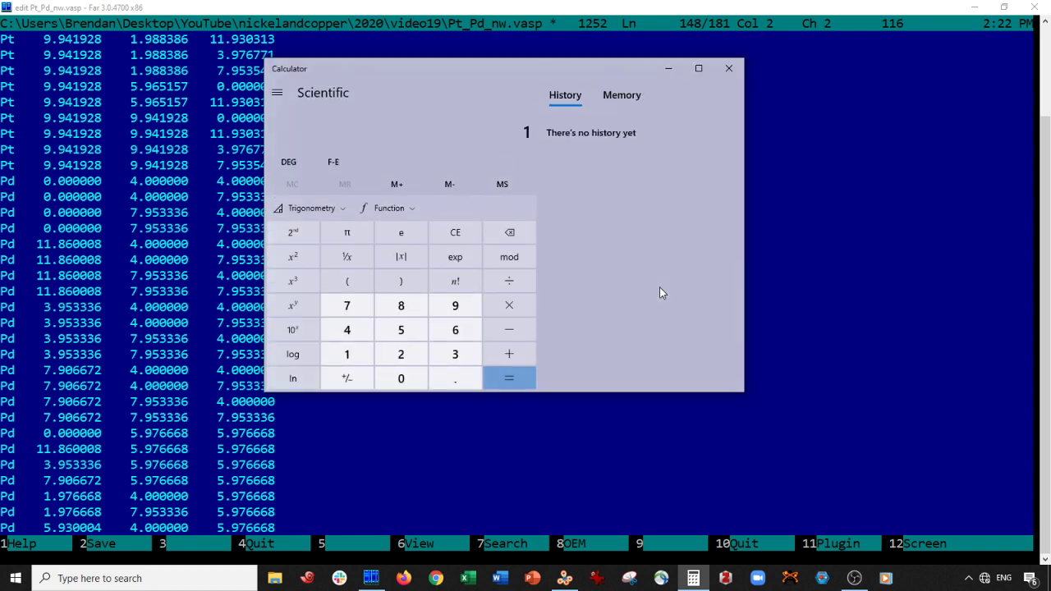
pyautogui.write('48 - 9')
pyautogui.press('Return')
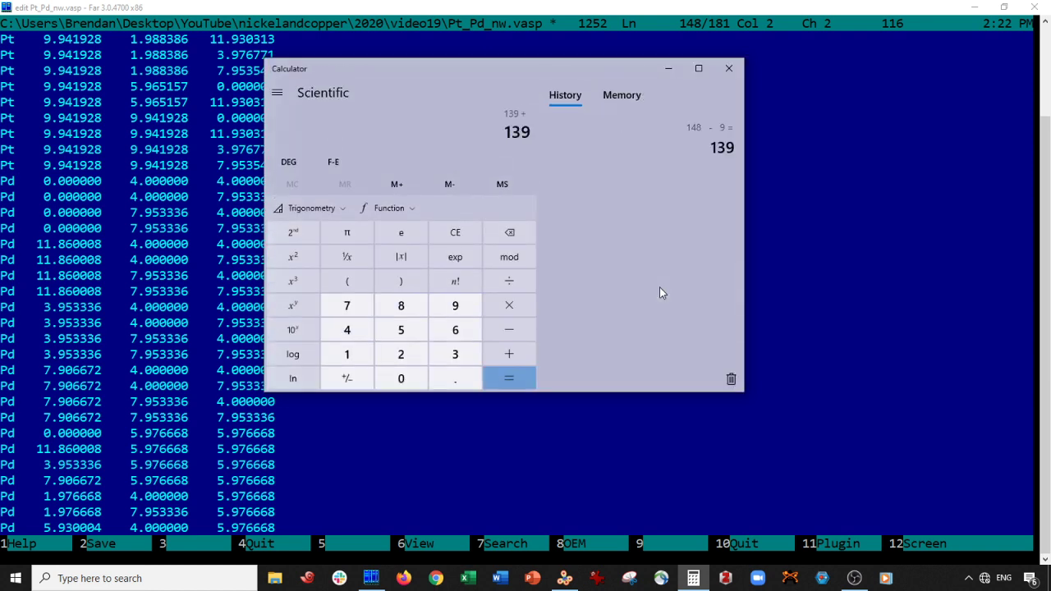
pyautogui.write('1')
pyautogui.press('Return')
pyautogui.click(54, 211)
pyautogui.scroll(20, 54, 214)
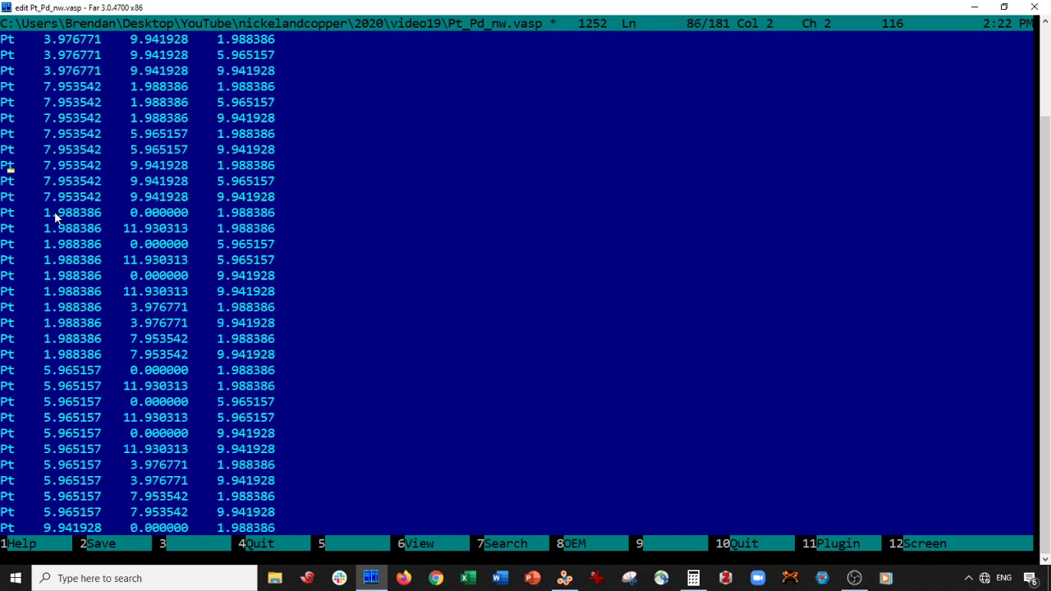
pyautogui.scroll(20, 54, 214)
pyautogui.click(26, 135)
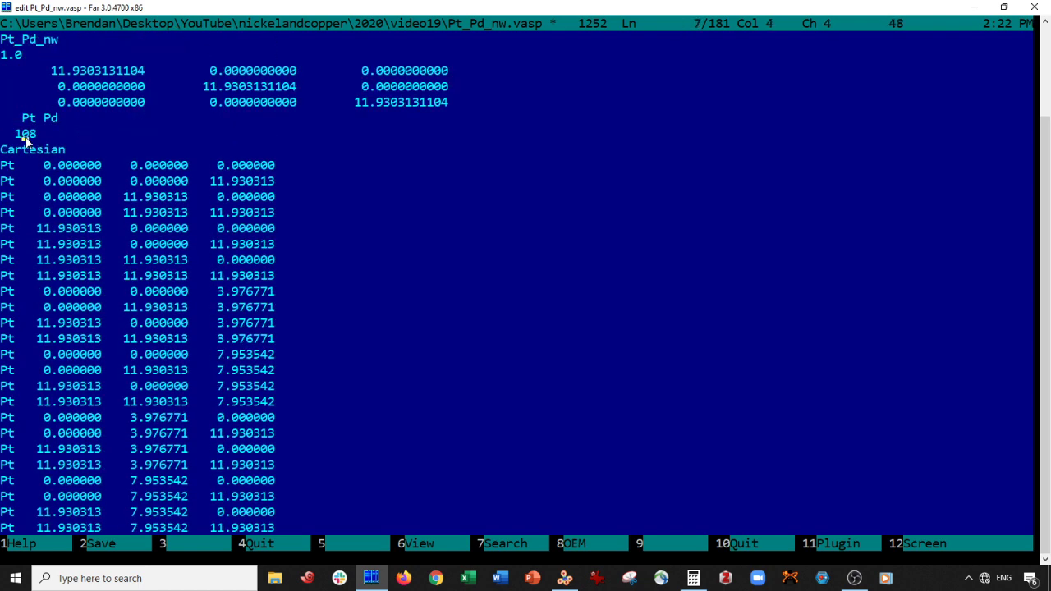
pyautogui.press('Delete')
pyautogui.press('Delete')
pyautogui.write('40')
# Step: Block-select and delete the Pt label column from every platinum coordinate line
pyautogui.press('Up')
pyautogui.click(4, 171)
pyautogui.press('alt')
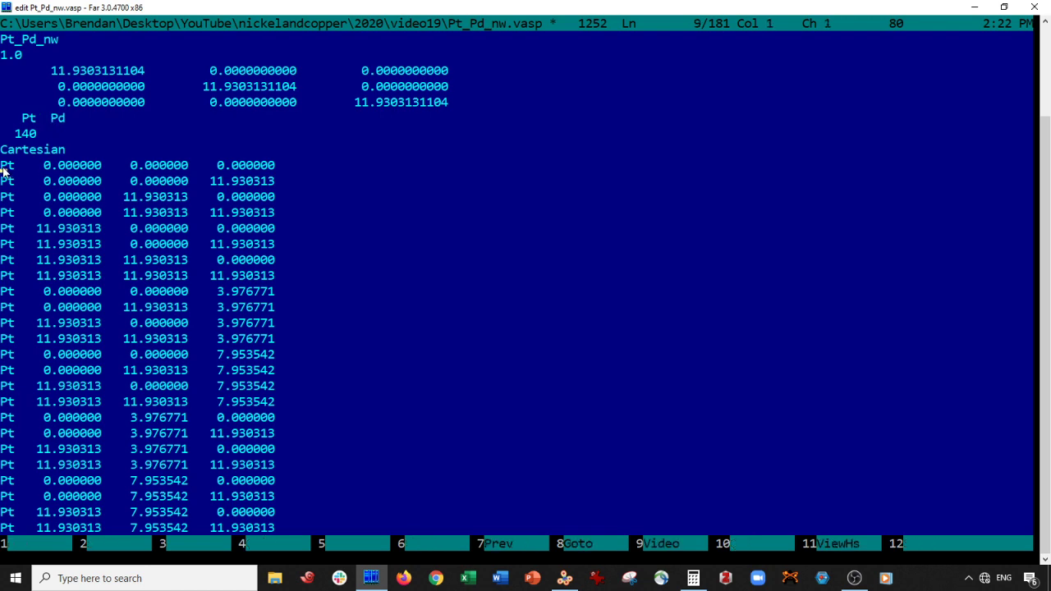
pyautogui.hotkey('alt', 'shift', 'Right')
pyautogui.hotkey('alt', 'shift', 'Right')
pyautogui.hotkey('alt', 'shift', 'pagedown')
pyautogui.hotkey('alt', 'shift', 'pagedown')
pyautogui.hotkey('alt', 'shift', 'pagedown')
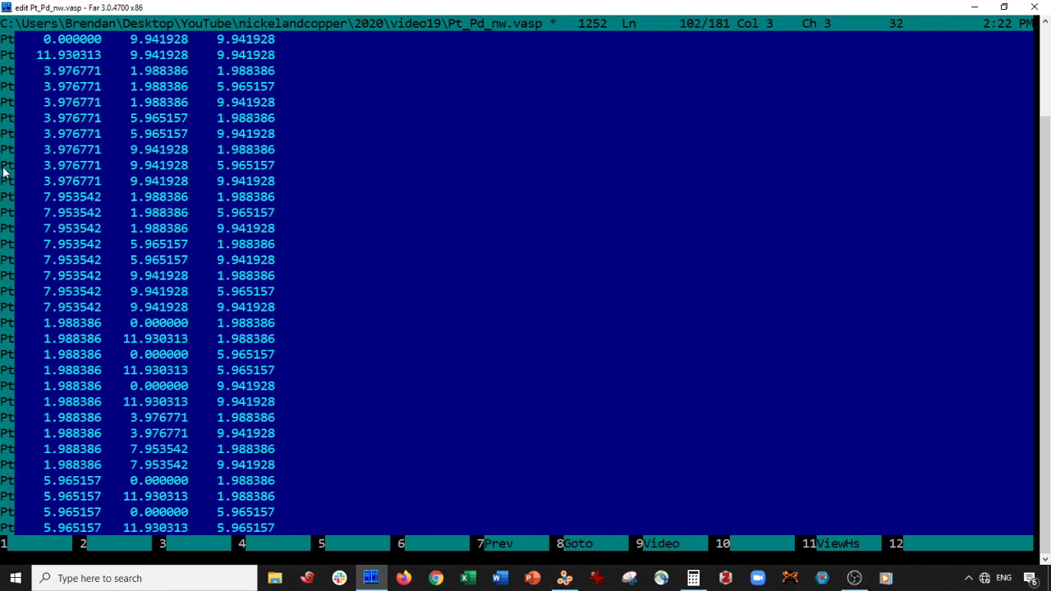
pyautogui.hotkey('alt', 'shift', 'pagedown')
pyautogui.hotkey('alt', 'shift', 'pagedown')
pyautogui.hotkey('alt', 'shift', 'Up')
pyautogui.hotkey('alt', 'shift', 'Up')
pyautogui.hotkey('alt', 'shift', 'Up')
pyautogui.hotkey('alt', 'shift', 'Up')
pyautogui.hotkey('alt', 'shift', 'Up')
pyautogui.hotkey('alt', 'shift', 'Up')
pyautogui.hotkey('alt', 'shift', 'Up')
pyautogui.hotkey('alt', 'shift', 'Up')
pyautogui.hotkey('alt', 'shift', 'Up')
pyautogui.hotkey('alt', 'shift', 'Up')
pyautogui.hotkey('alt', 'shift', 'Up')
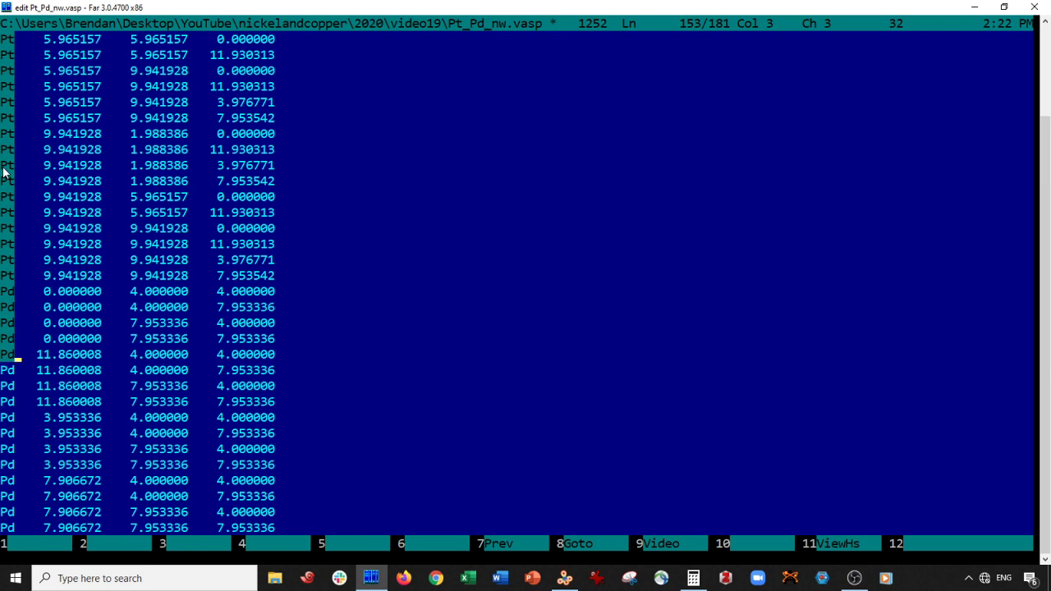
pyautogui.hotkey('alt', 'shift', 'Up')
pyautogui.hotkey('alt', 'shift', 'Up')
pyautogui.hotkey('alt', 'shift', 'Up')
pyautogui.hotkey('alt', 'shift', 'Up')
pyautogui.hotkey('alt', 'shift', 'Up')
pyautogui.press('Delete')
# Step: Count the Pd coordinate lines in Calculator: 180 − 149 + 1 = 32 Pd atoms
pyautogui.press('pagedown')
pyautogui.press('pagedown')
pyautogui.press('pagedown')
pyautogui.press('pagedown')
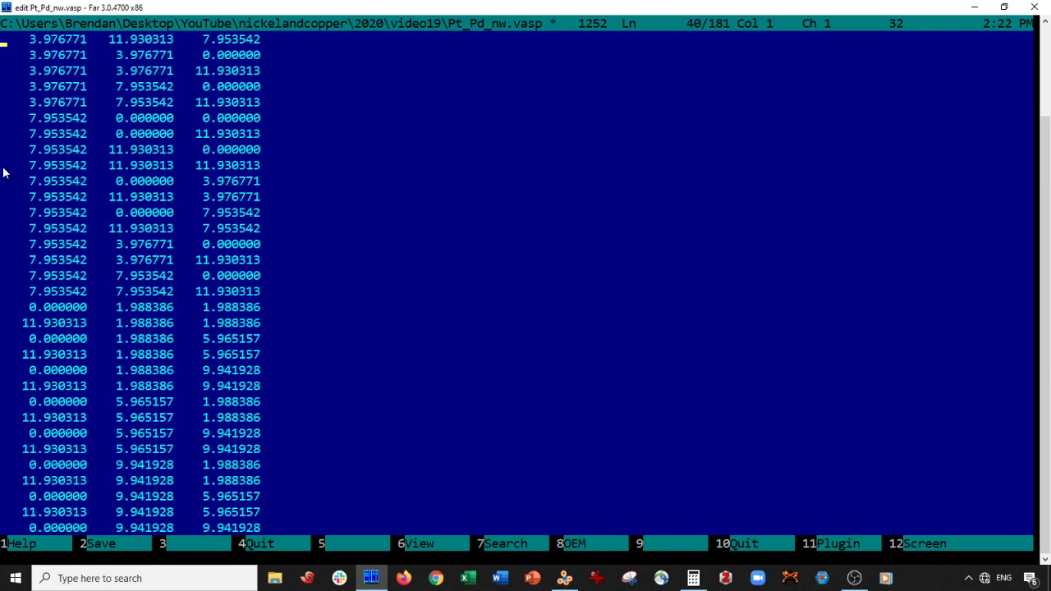
pyautogui.press('Down')
pyautogui.press('Down')
pyautogui.press('Down')
pyautogui.press('Down')
pyautogui.press('Down')
pyautogui.press('Down')
pyautogui.press('Down')
pyautogui.press('Down')
pyautogui.press('Down')
pyautogui.press('Down')
pyautogui.press('Down')
pyautogui.press('Down')
pyautogui.press('Down')
pyautogui.press('Down')
pyautogui.press('Down')
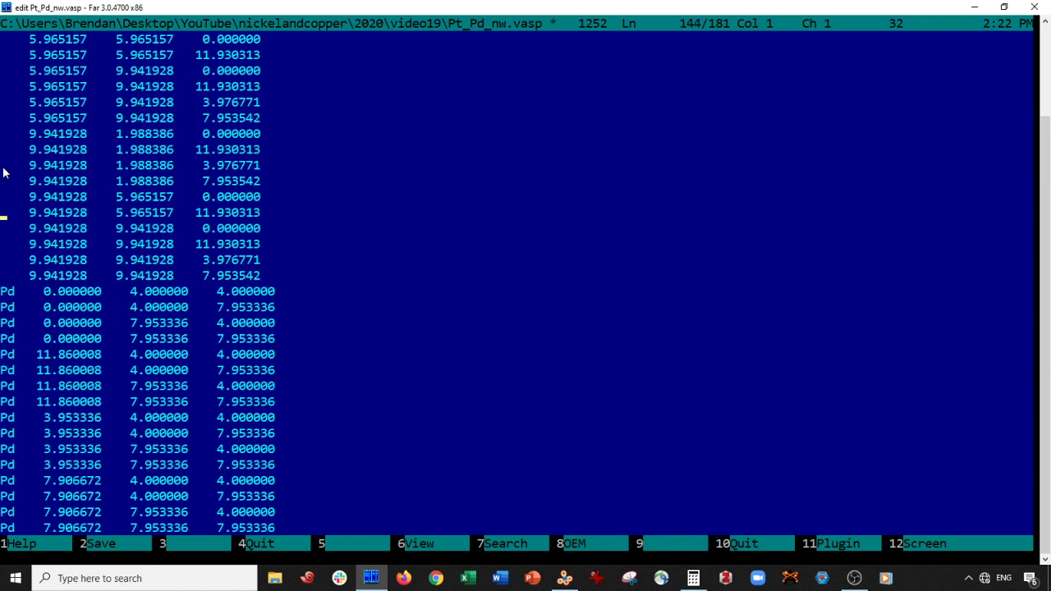
pyautogui.press('pagedown')
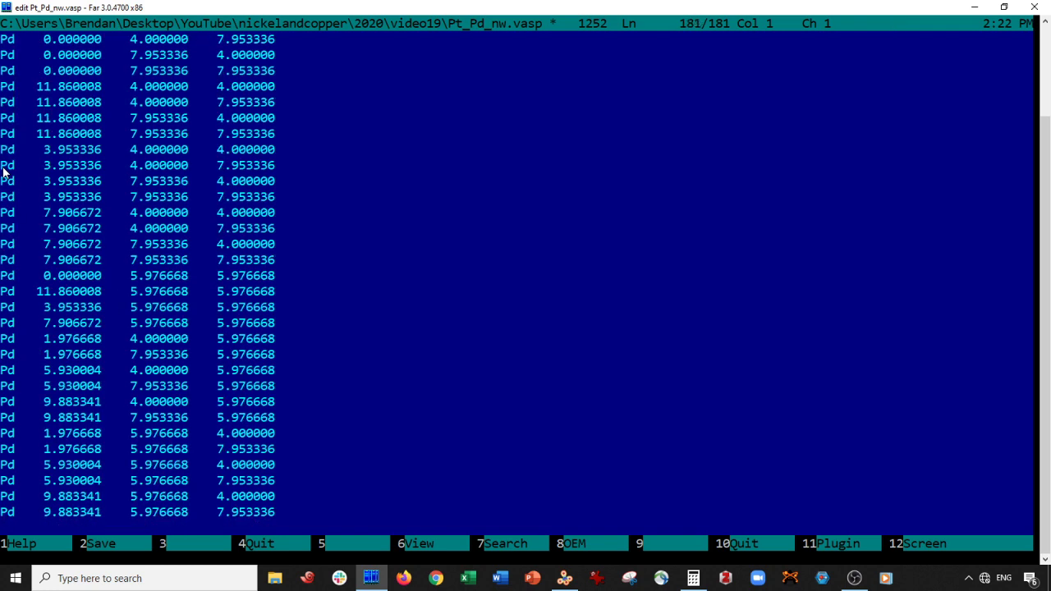
pyautogui.click(694, 578)
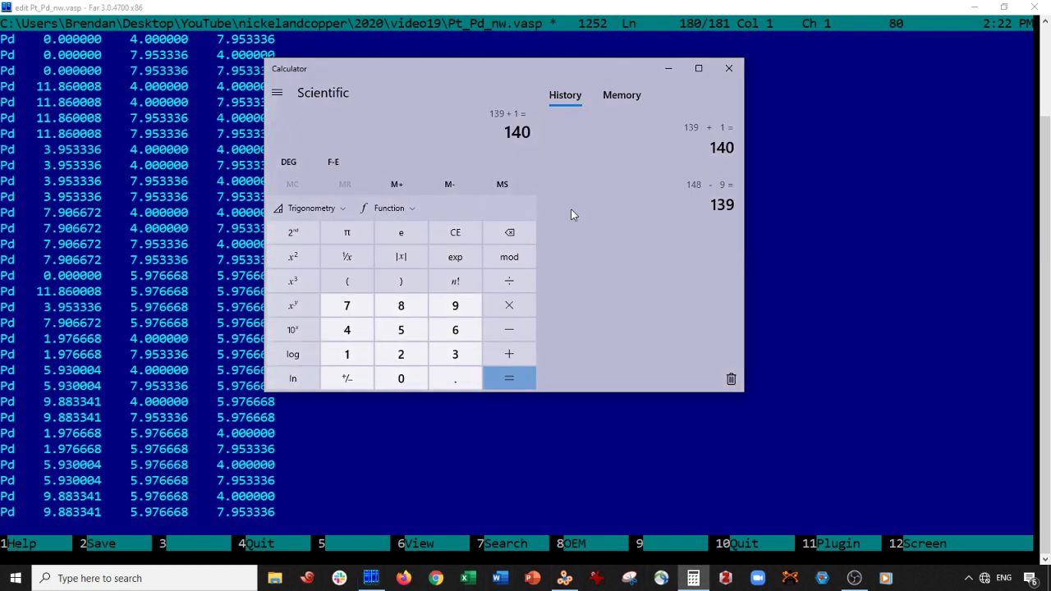
pyautogui.click(456, 233)
pyautogui.write('180 - 149')
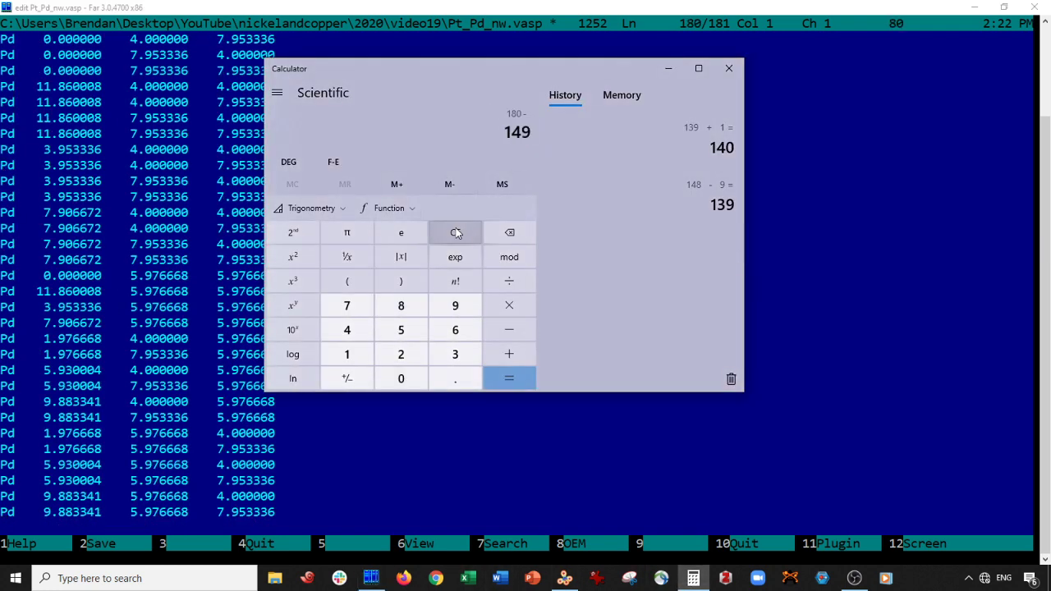
pyautogui.press('Return')
pyautogui.write('+1')
pyautogui.press('Return')
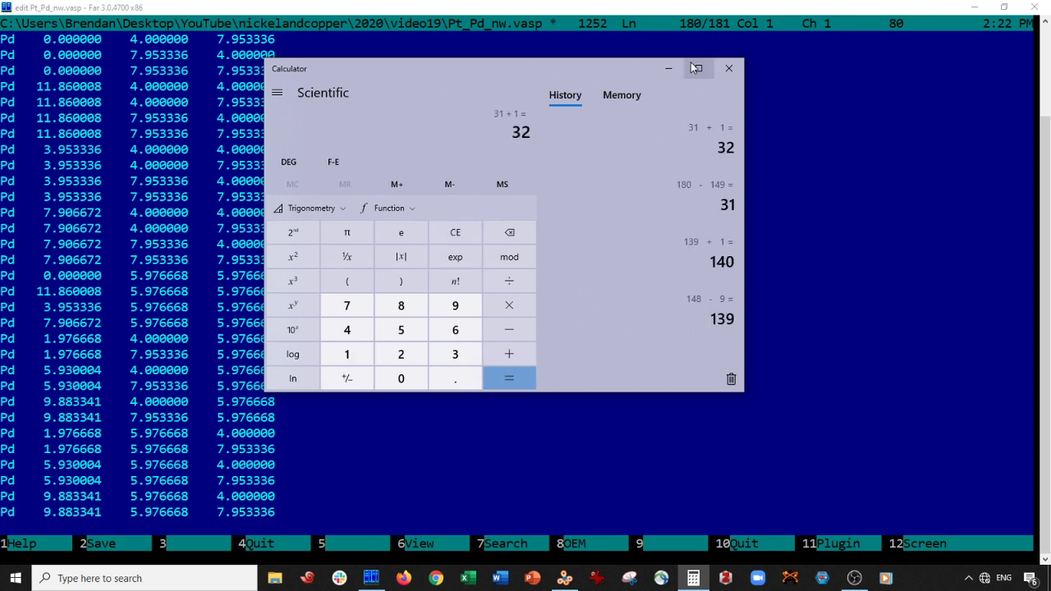
pyautogui.click(729, 68)
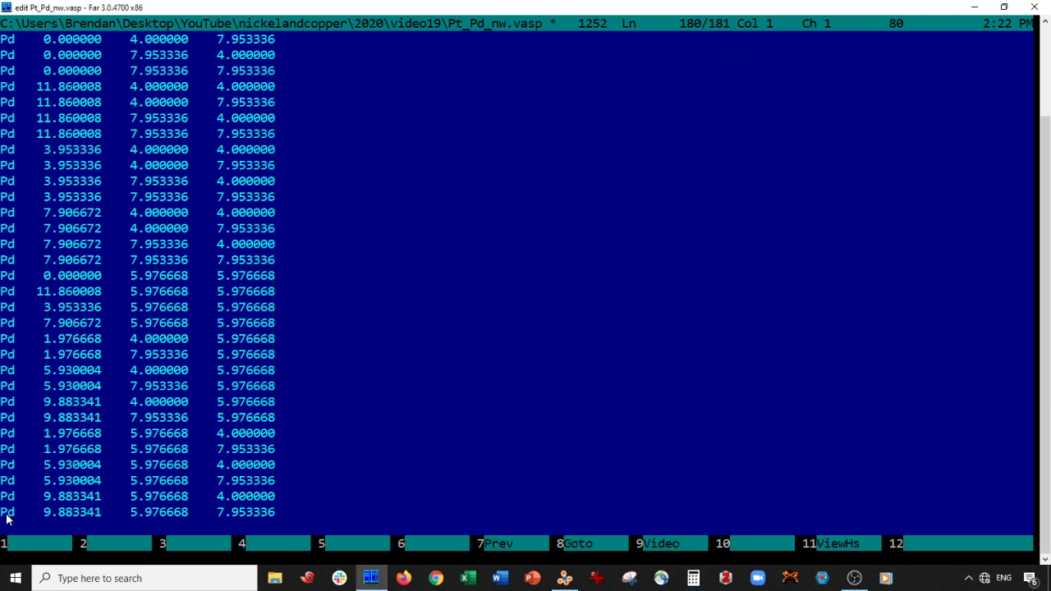
# Step: Add 32 after 140 on the atom counts line of Pt_Pd_nw.vasp
pyautogui.hotkey('alt', 'shift', 'Right')
pyautogui.hotkey('alt', 'shift', 'Right')
pyautogui.hotkey('alt', 'shift', 'Up')
pyautogui.hotkey('alt', 'shift', 'Up')
pyautogui.hotkey('alt', 'shift', 'Up')
pyautogui.hotkey('alt', 'shift', 'Up')
pyautogui.hotkey('alt', 'shift', 'Up')
pyautogui.hotkey('alt', 'shift', 'Up')
pyautogui.hotkey('alt', 'shift', 'Up')
pyautogui.hotkey('alt', 'shift', 'Up')
pyautogui.hotkey('alt', 'shift', 'Up')
pyautogui.hotkey('alt', 'shift', 'Up')
pyautogui.hotkey('alt', 'shift', 'Up')
pyautogui.hotkey('alt', 'shift', 'Up')
pyautogui.hotkey('alt', 'shift', 'Up')
pyautogui.hotkey('alt', 'shift', 'Up')
pyautogui.hotkey('alt', 'shift', 'Up')
pyautogui.hotkey('alt', 'shift', 'Up')
pyautogui.hotkey('alt', 'shift', 'Up')
pyautogui.hotkey('alt', 'shift', 'Up')
pyautogui.hotkey('alt', 'shift', 'Up')
pyautogui.hotkey('alt', 'shift', 'Up')
pyautogui.scroll(-1, 7, 519)
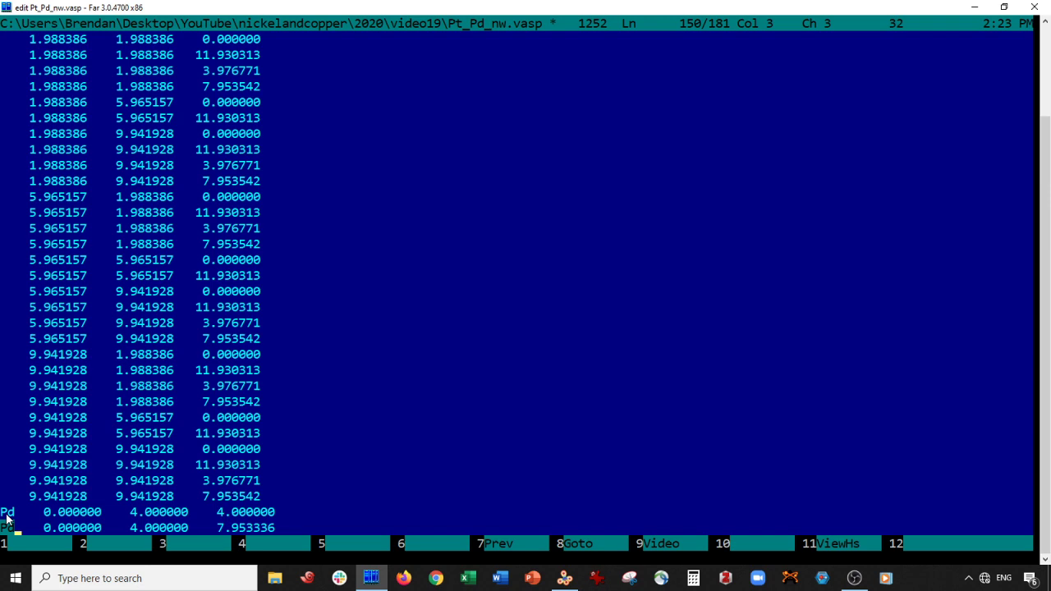
pyautogui.scroll(5, 6, 518)
pyautogui.hotkey('ctrl', 'Home')
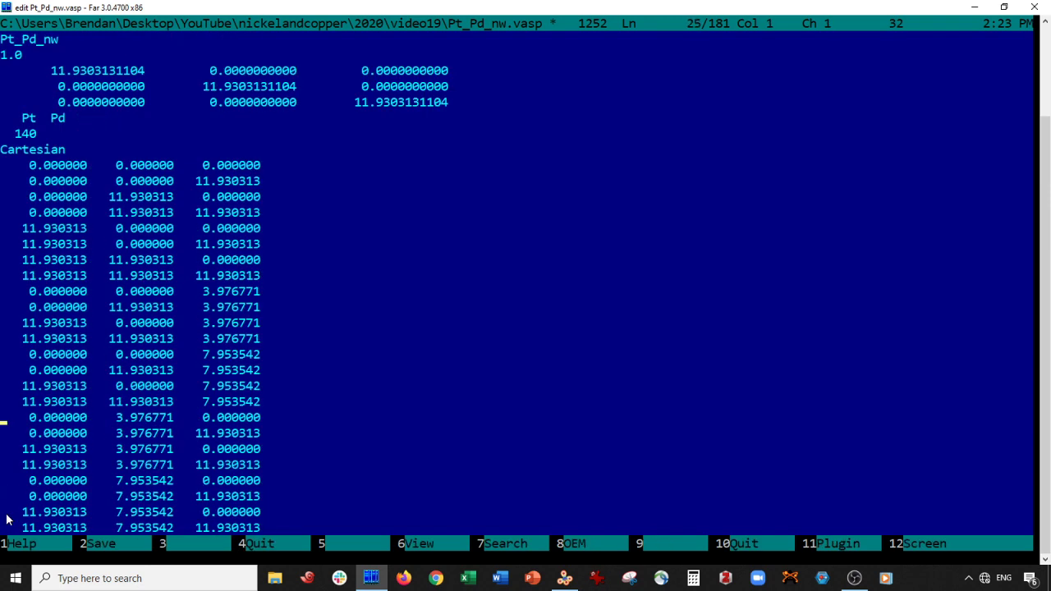
pyautogui.click(54, 129)
pyautogui.write('32')
# Step: Set the b and c lattice lengths to 36.9303131104, then save and close the file
pyautogui.click(203, 92)
pyautogui.press('Delete')
pyautogui.press('Delete')
pyautogui.write('3')
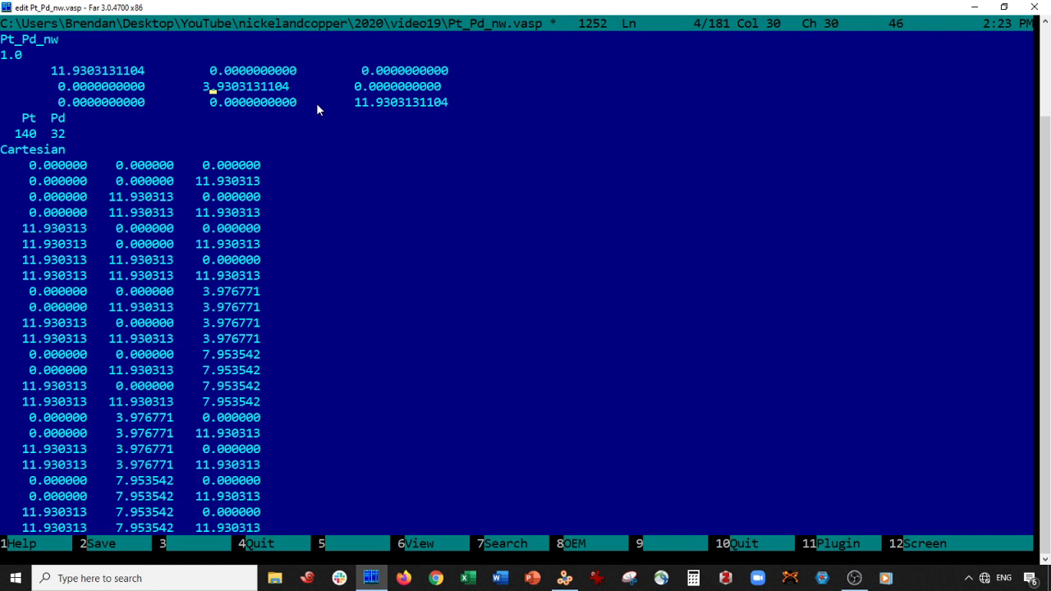
pyautogui.write('6')
pyautogui.click(354, 104)
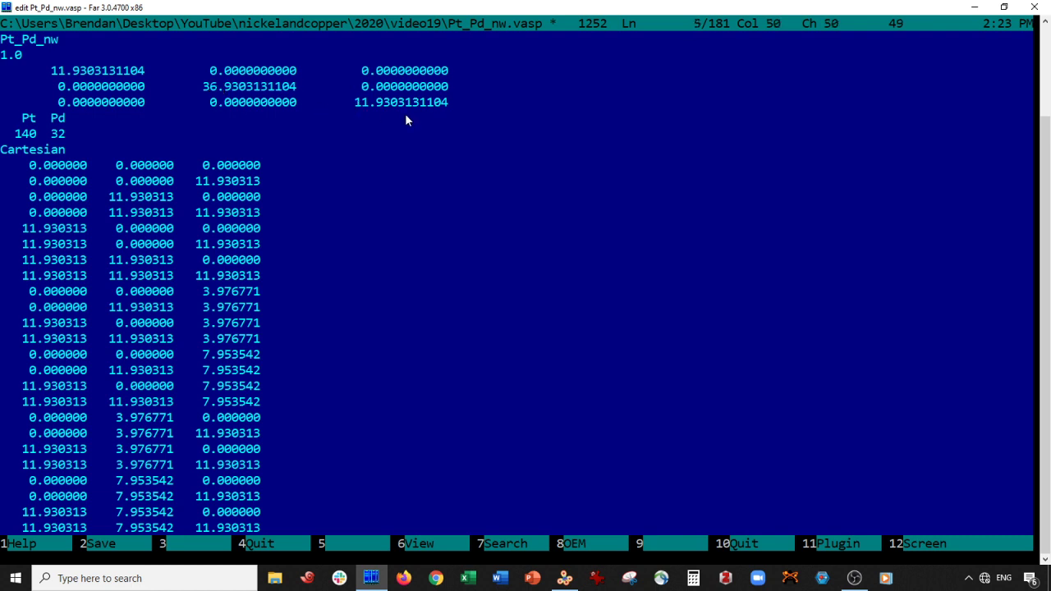
pyautogui.press('Delete')
pyautogui.press('Delete')
pyautogui.write('36')
pyautogui.press('F2')
pyautogui.press('Escape')
# Step: Open Pt_Pd_nw.vasp in VESTA and rotate to look down the a axis
pyautogui.click(564, 577)
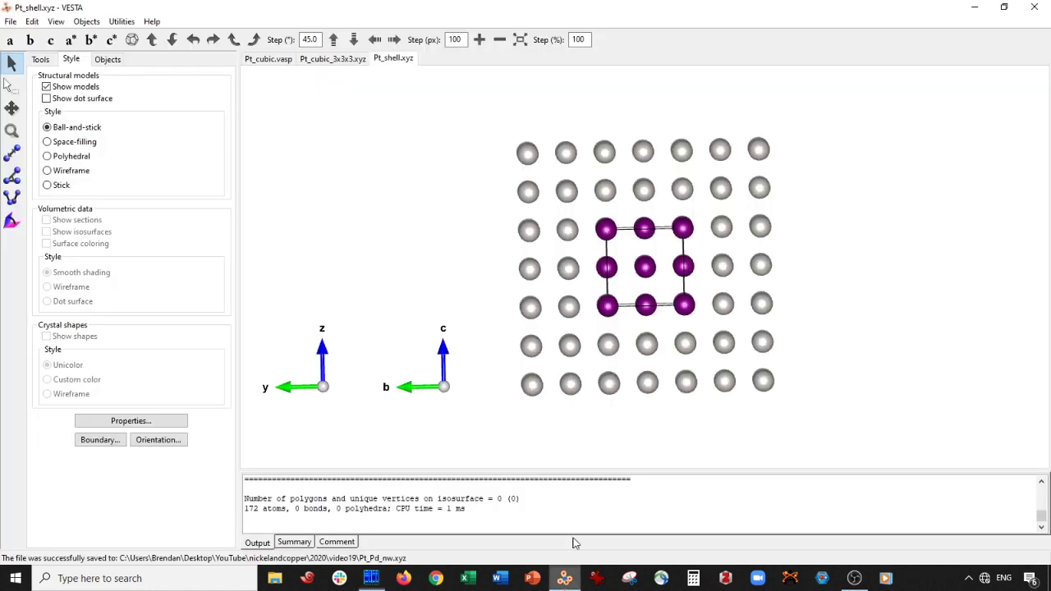
pyautogui.hotkey('ctrl', 'o')
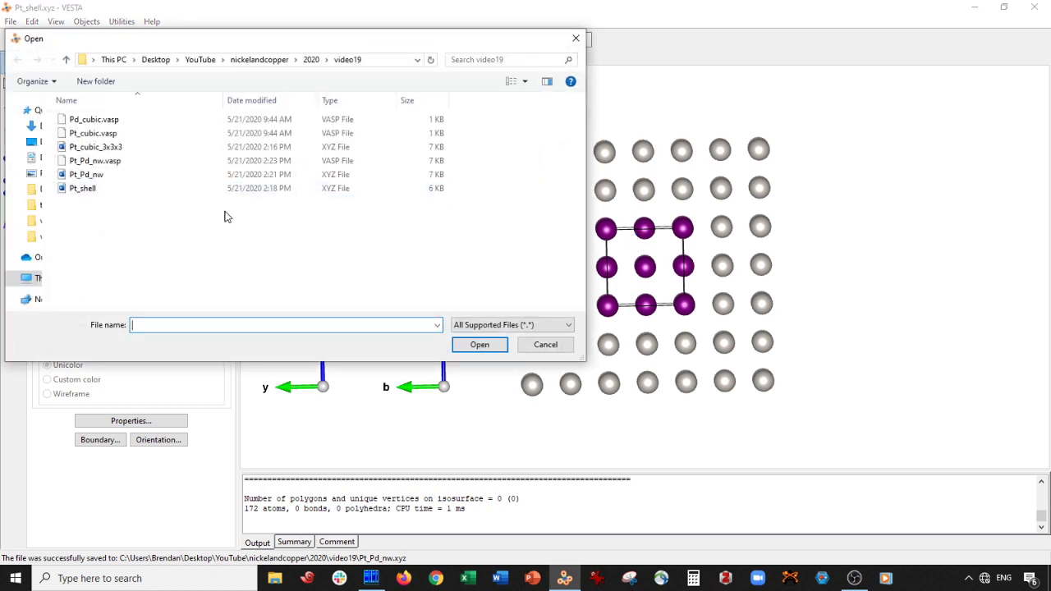
pyautogui.doubleClick(141, 162)
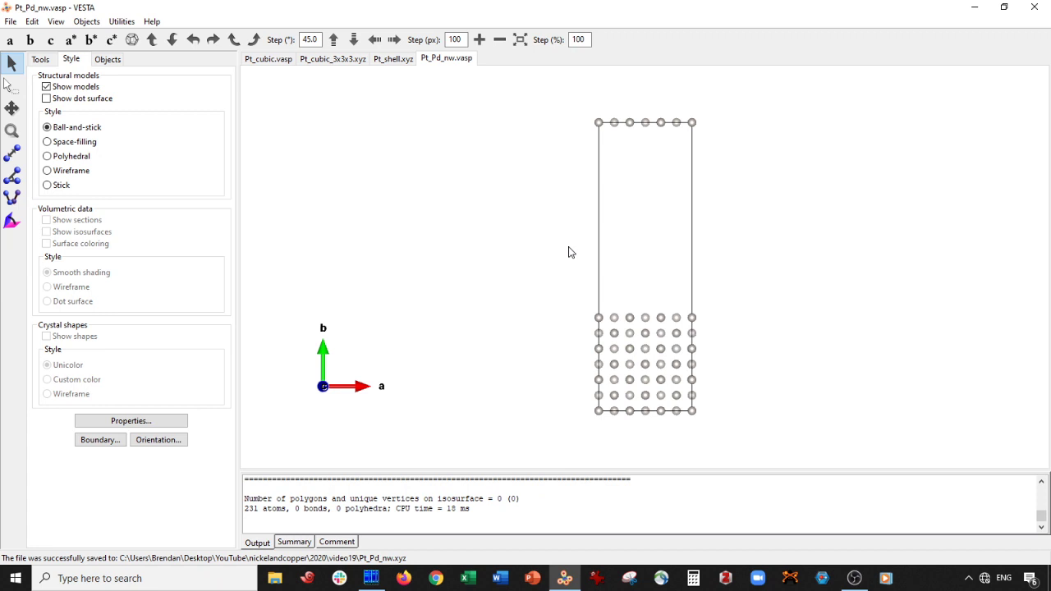
pyautogui.moveTo(542, 254); pyautogui.dragTo(678, 251)
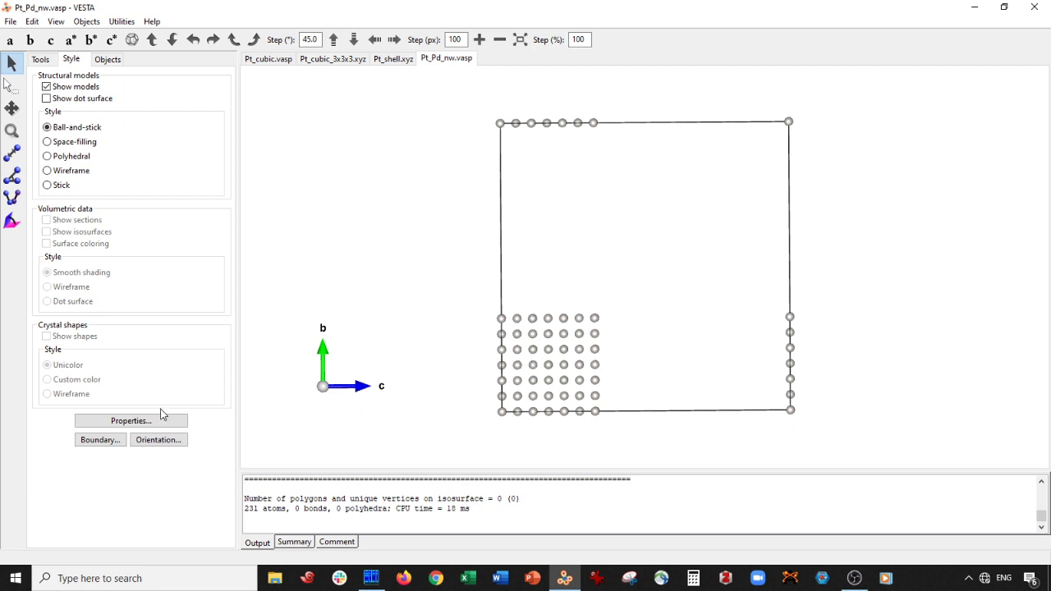
# Step: Colour the Pd core atoms purple (128, 0, 128) in the Atoms properties, keeping the Pt shell grey
pyautogui.click(130, 421)
pyautogui.click(66, 32)
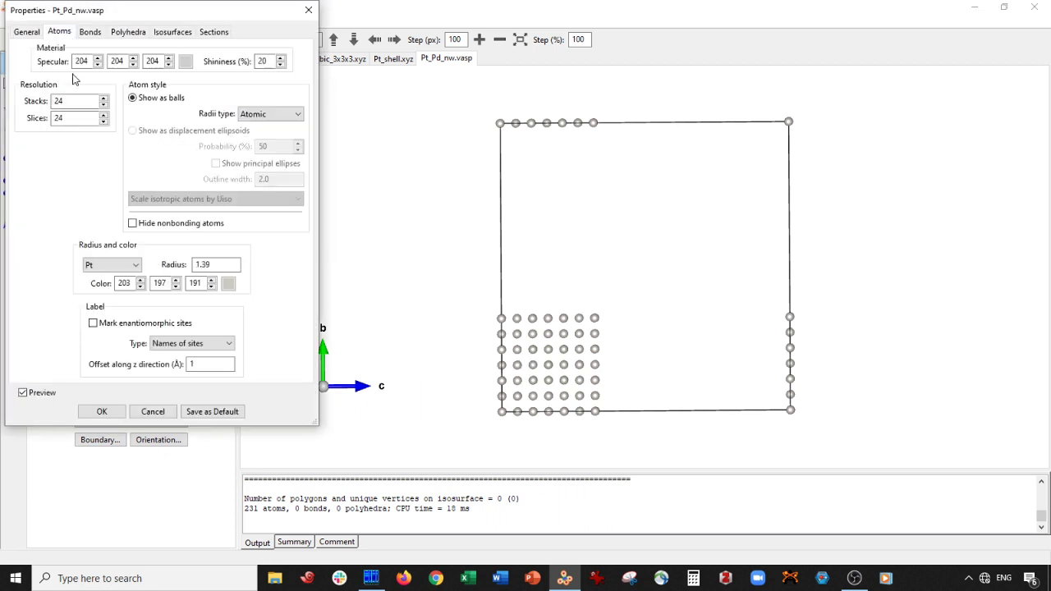
pyautogui.click(112, 265)
pyautogui.click(105, 280)
pyautogui.click(229, 284)
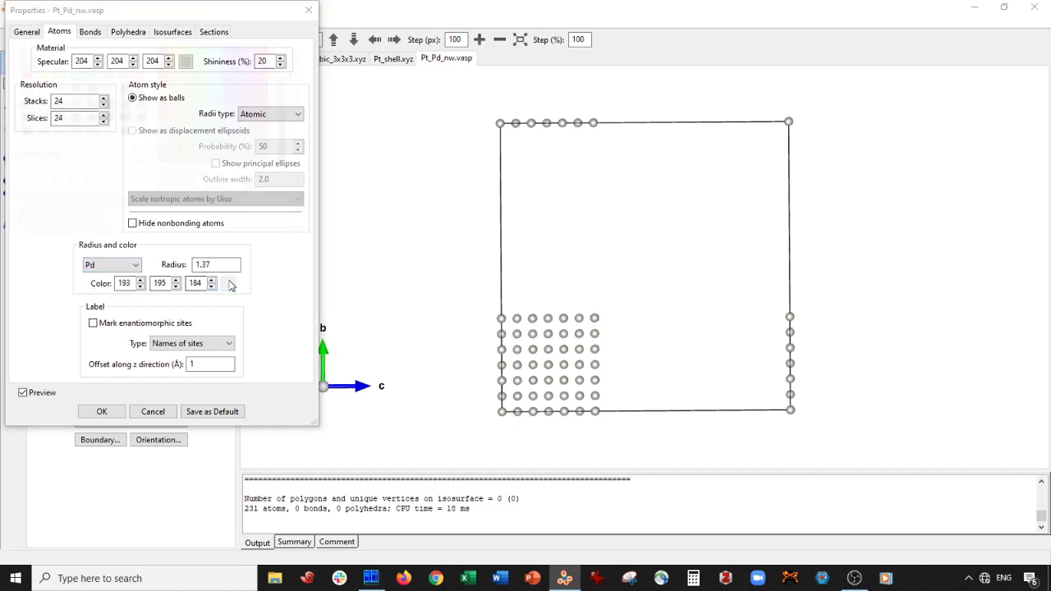
pyautogui.click(123, 103)
pyautogui.click(36, 223)
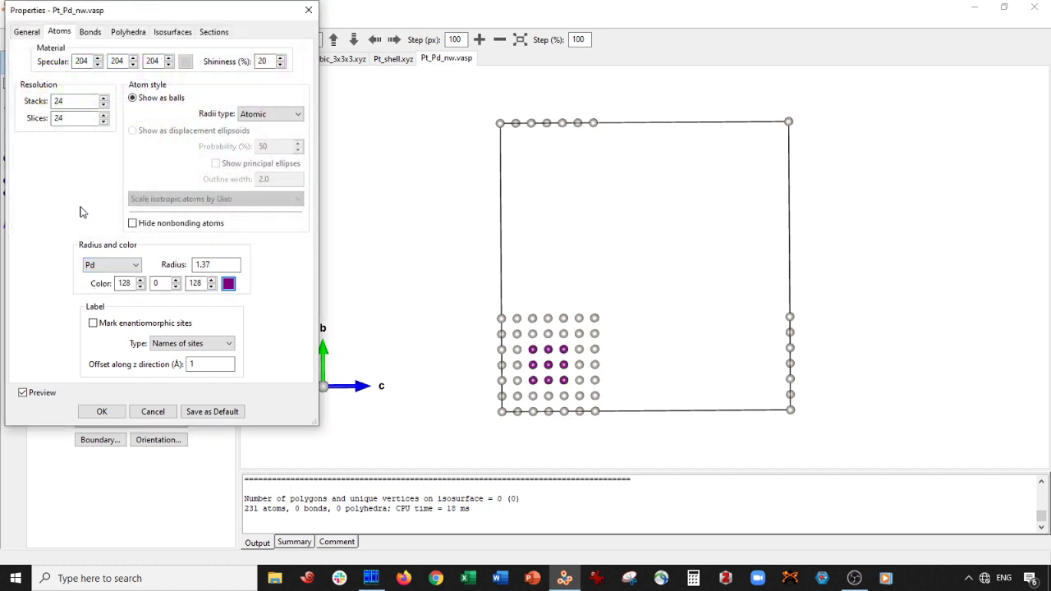
pyautogui.click(102, 411)
pyautogui.moveTo(563, 280); pyautogui.dragTo(356, 282)
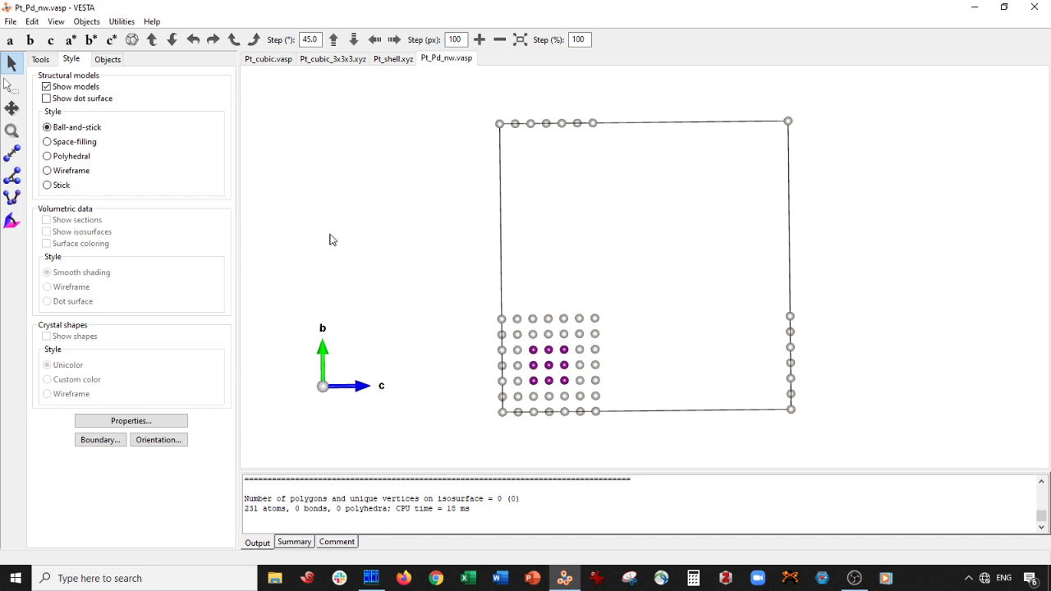
# Step: Switch the nanowire to the space-filling display style
pyautogui.moveTo(415, 230); pyautogui.dragTo(807, 219)
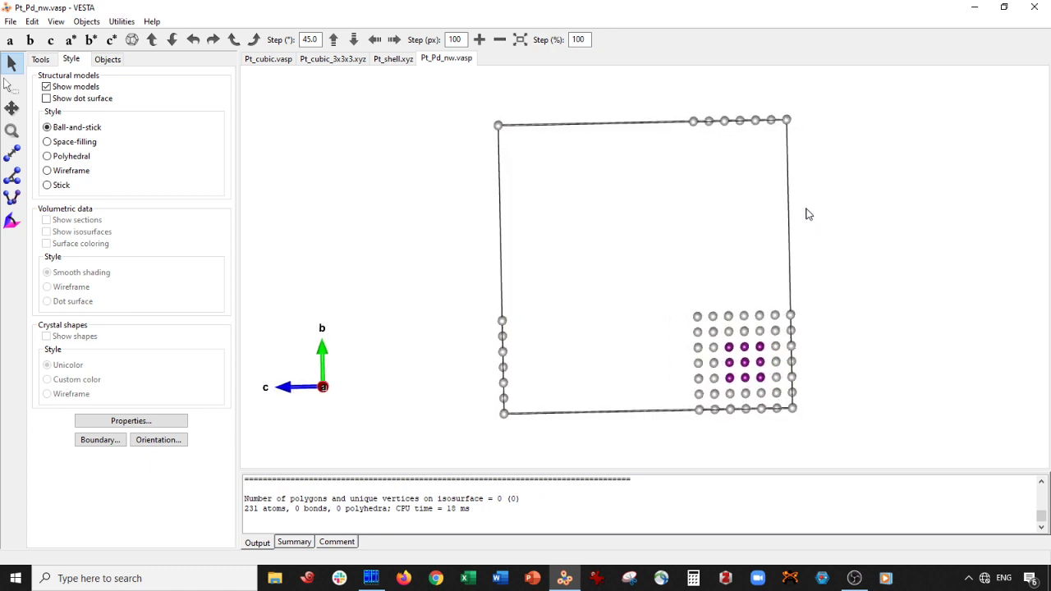
pyautogui.click(64, 144)
pyautogui.moveTo(390, 187); pyautogui.dragTo(413, 189)
# Step: Set the boundary x maximum to 3, repeating the wire three cells along a (625 atoms)
pyautogui.click(95, 440)
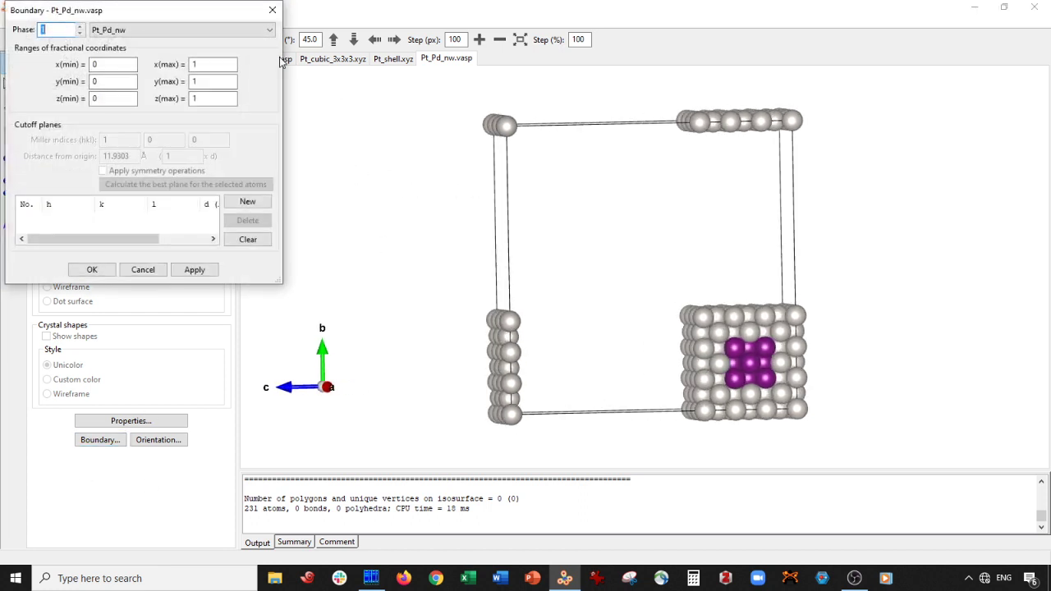
pyautogui.doubleClick(199, 65)
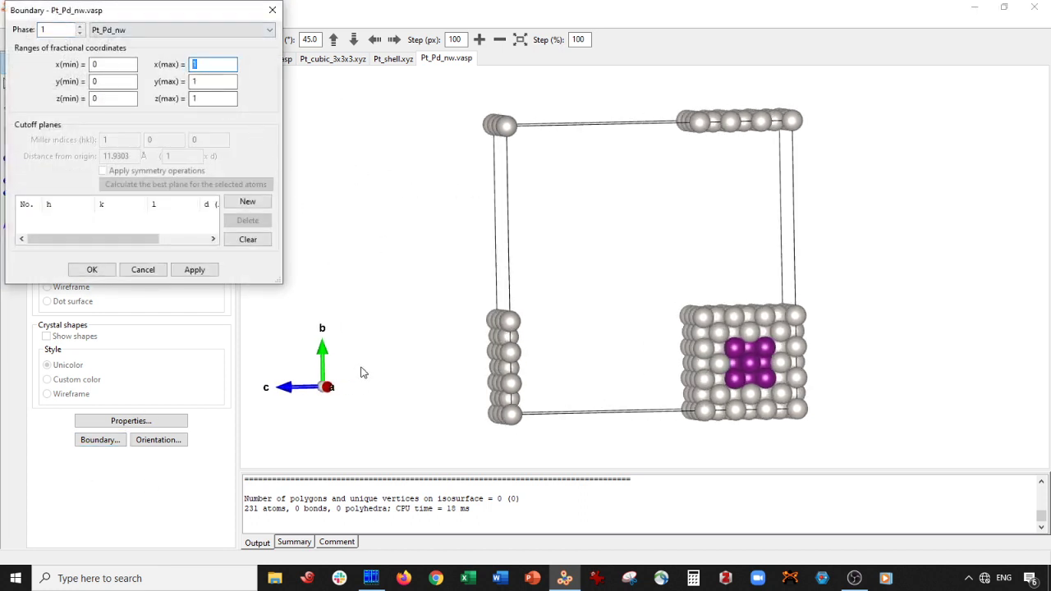
pyautogui.write('3')
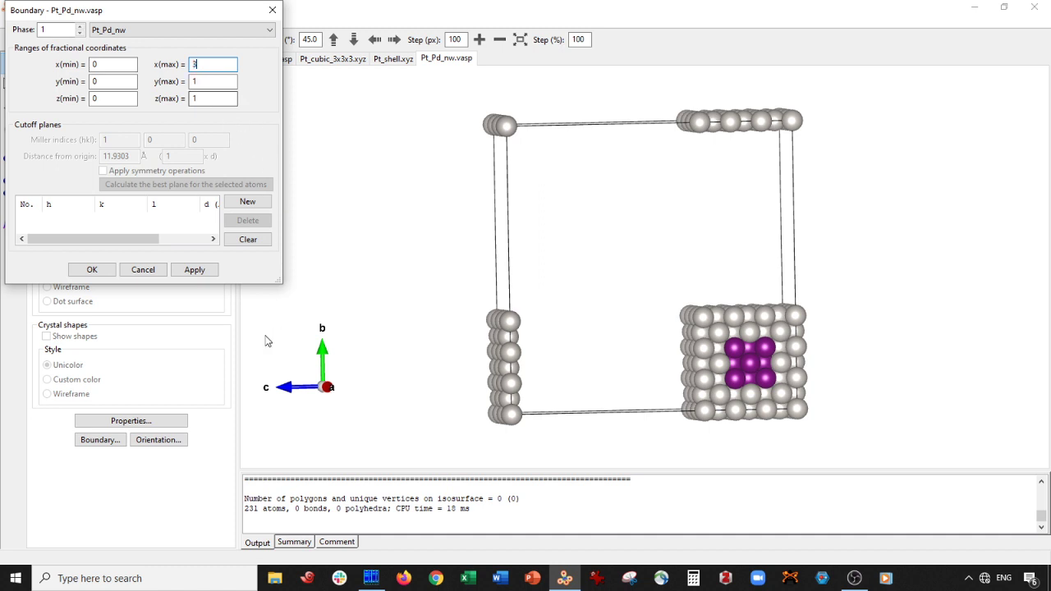
pyautogui.click(195, 269)
pyautogui.click(90, 273)
pyautogui.click(11, 86)
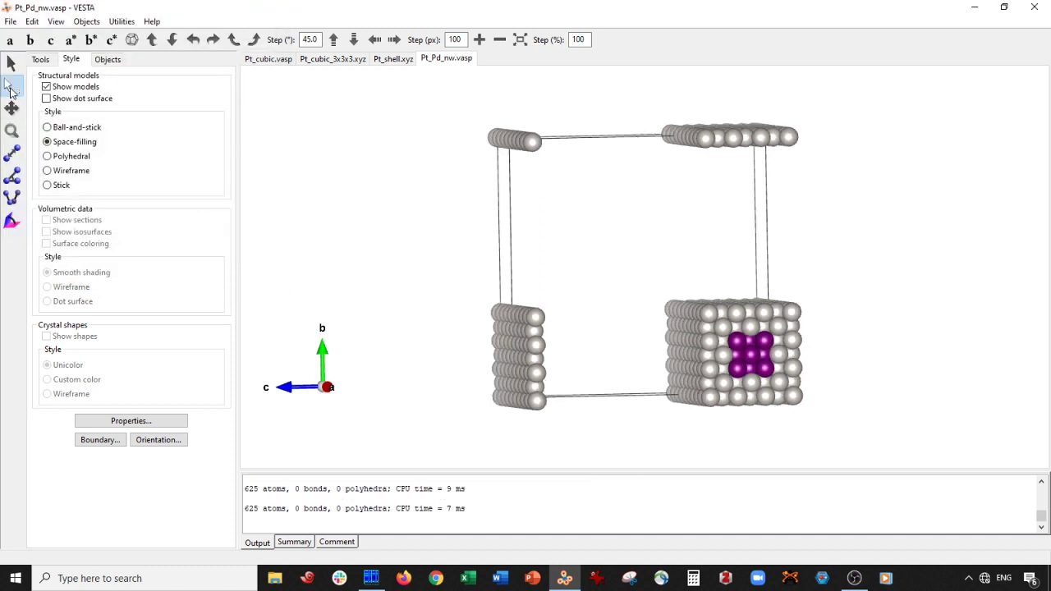
# Step: Box-select and delete the stray atom columns on the left and the top-right atom row
pyautogui.moveTo(407, 127); pyautogui.dragTo(589, 425)
pyautogui.press('Delete')
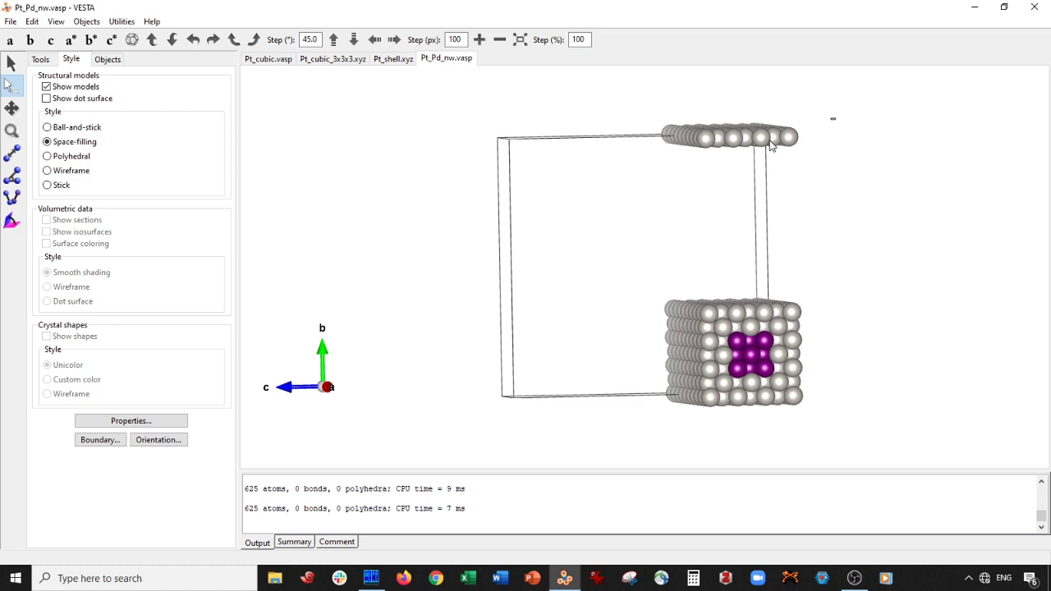
pyautogui.moveTo(838, 116); pyautogui.dragTo(428, 249)
pyautogui.press('Delete')
# Step: Rotate the wire to an angled view with the purple Pd core end facing the viewer
pyautogui.click(12, 63)
pyautogui.moveTo(678, 211); pyautogui.dragTo(226, 208)
pyautogui.moveTo(686, 283); pyautogui.dragTo(368, 335)
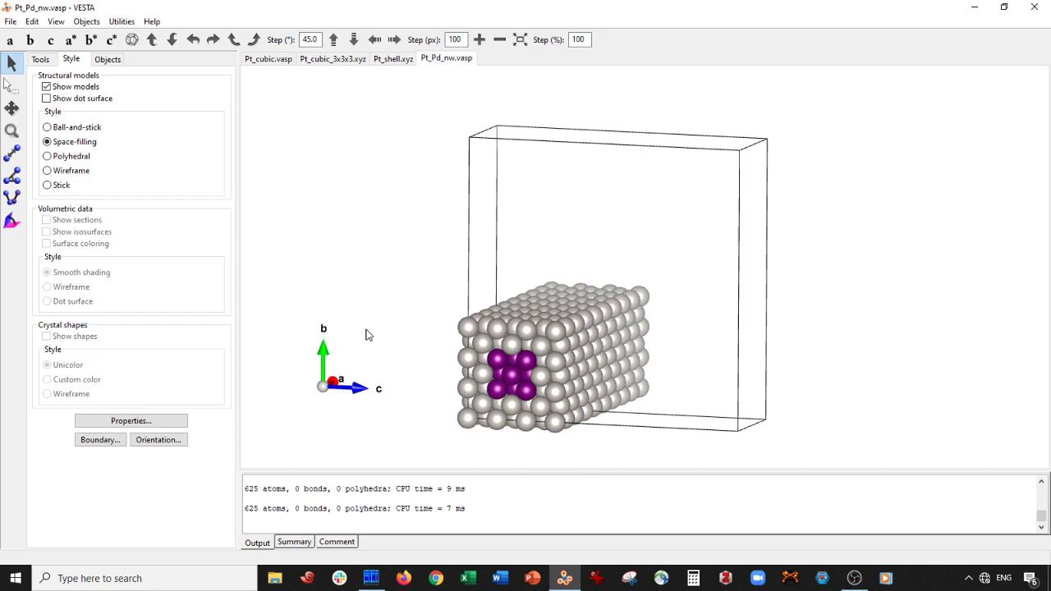
pyautogui.moveTo(411, 239); pyautogui.dragTo(598, 343)
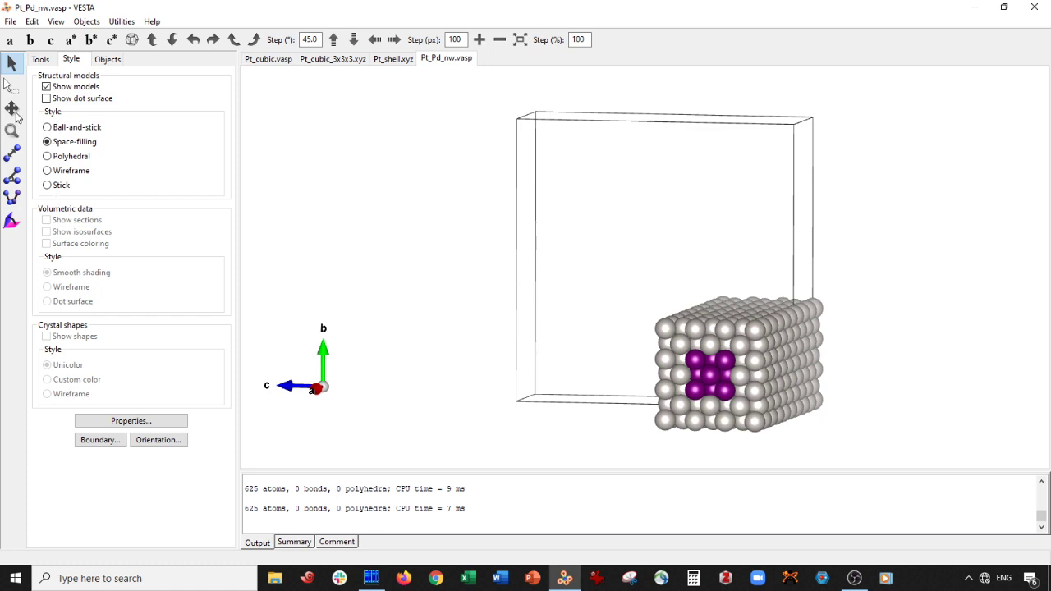
pyautogui.click(12, 110)
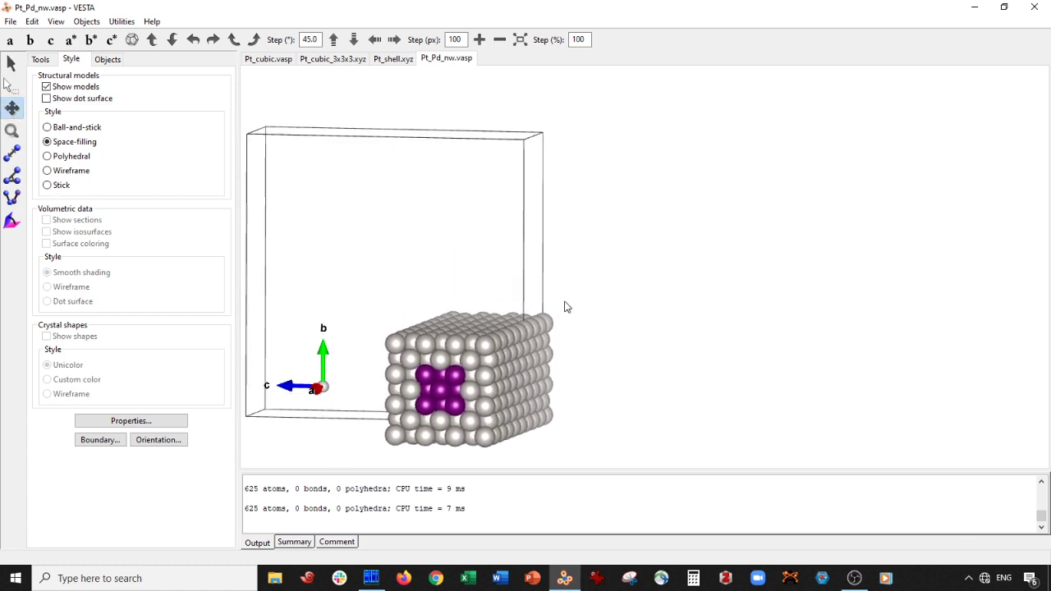